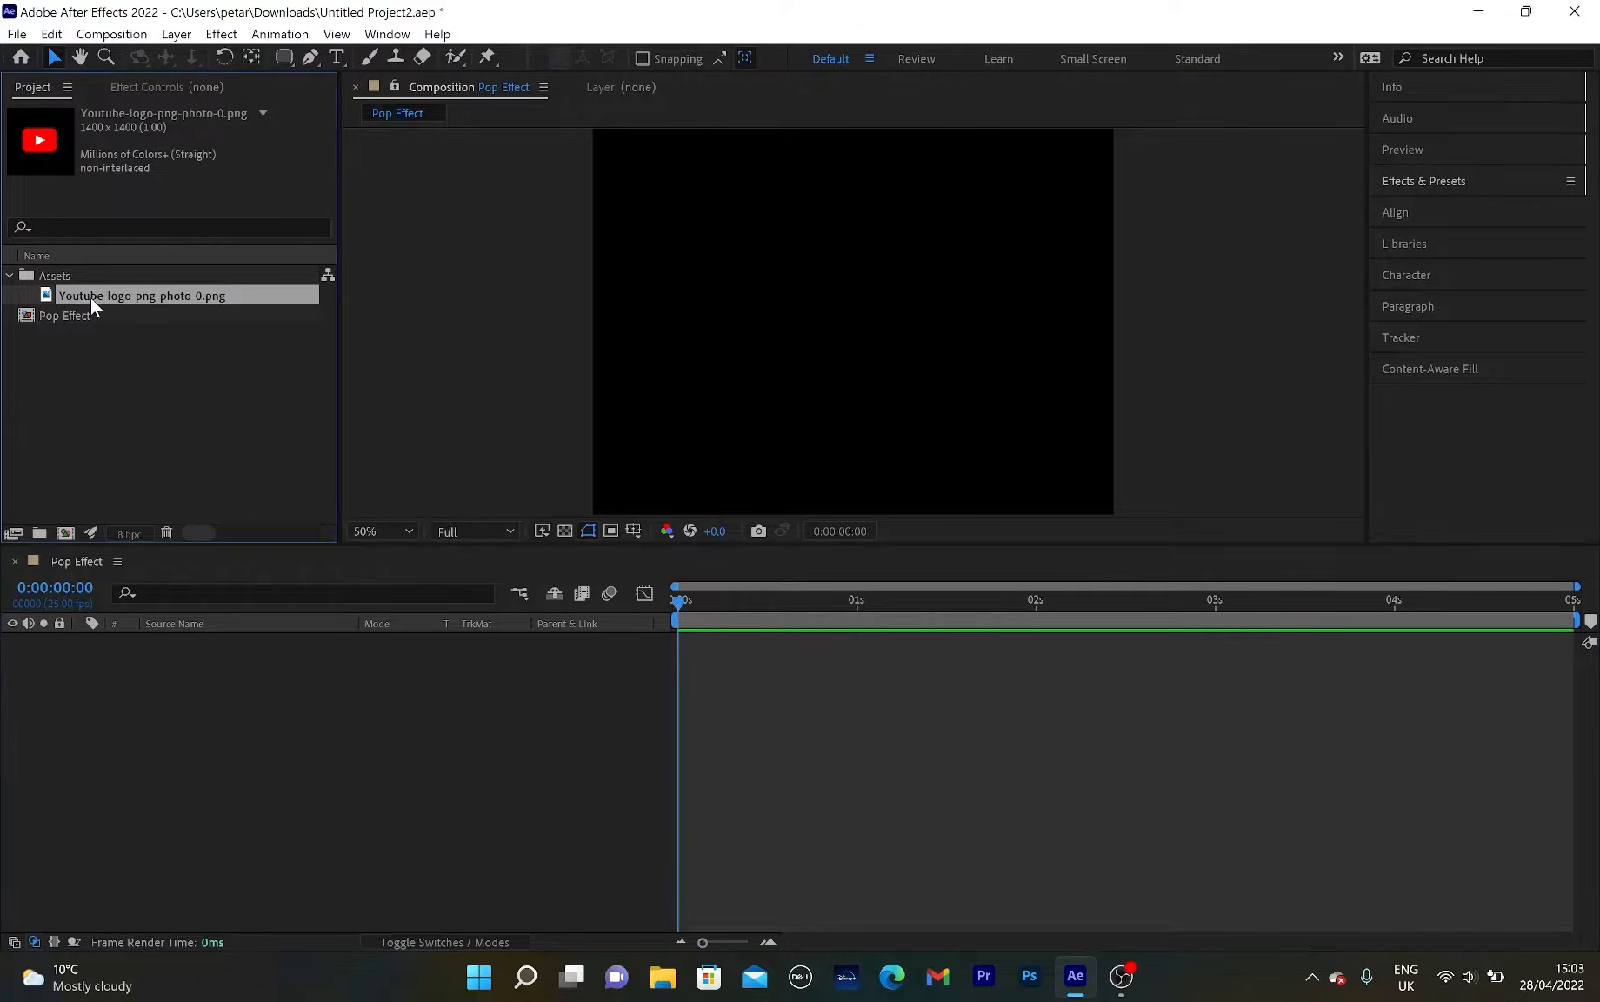
Add Youtube-logo-png-photo-0.png to the Pop Effect composition and scale its layer down to 67%.
{"action": "left_click_drag", "start_coordinate": [86, 297], "coordinate": [181, 683]}
{"action": "key", "text": "s"}
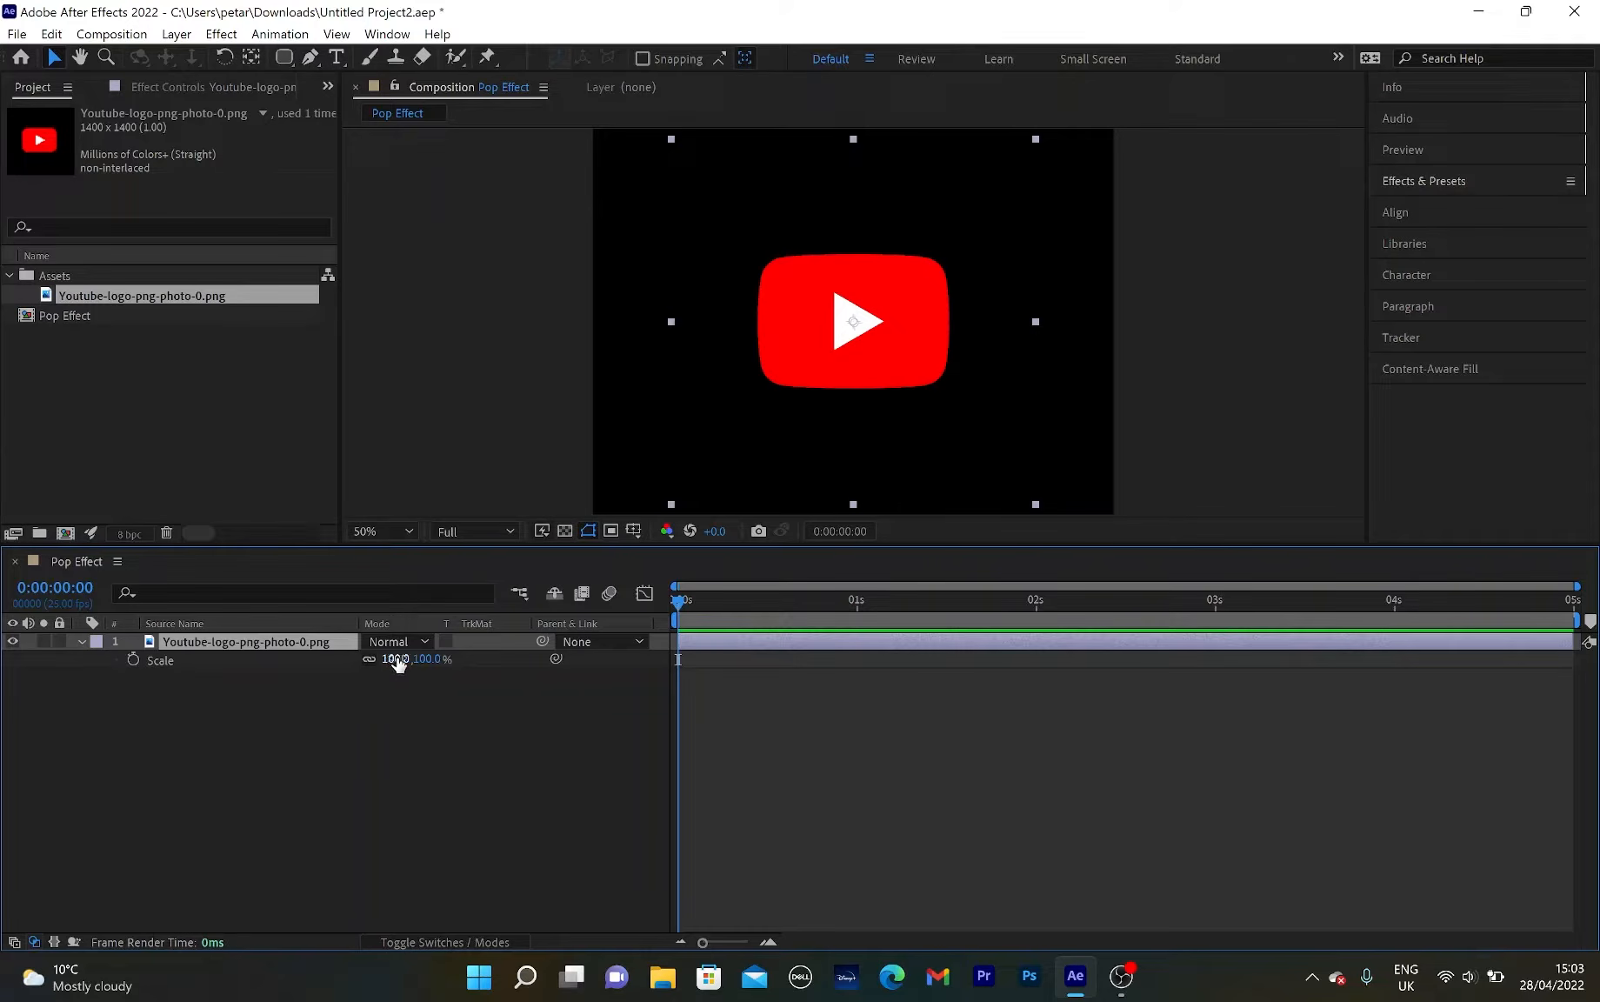
{"action": "left_click_drag", "start_coordinate": [396, 659], "coordinate": [364, 659]}
{"action": "left_click", "coordinate": [380, 726]}
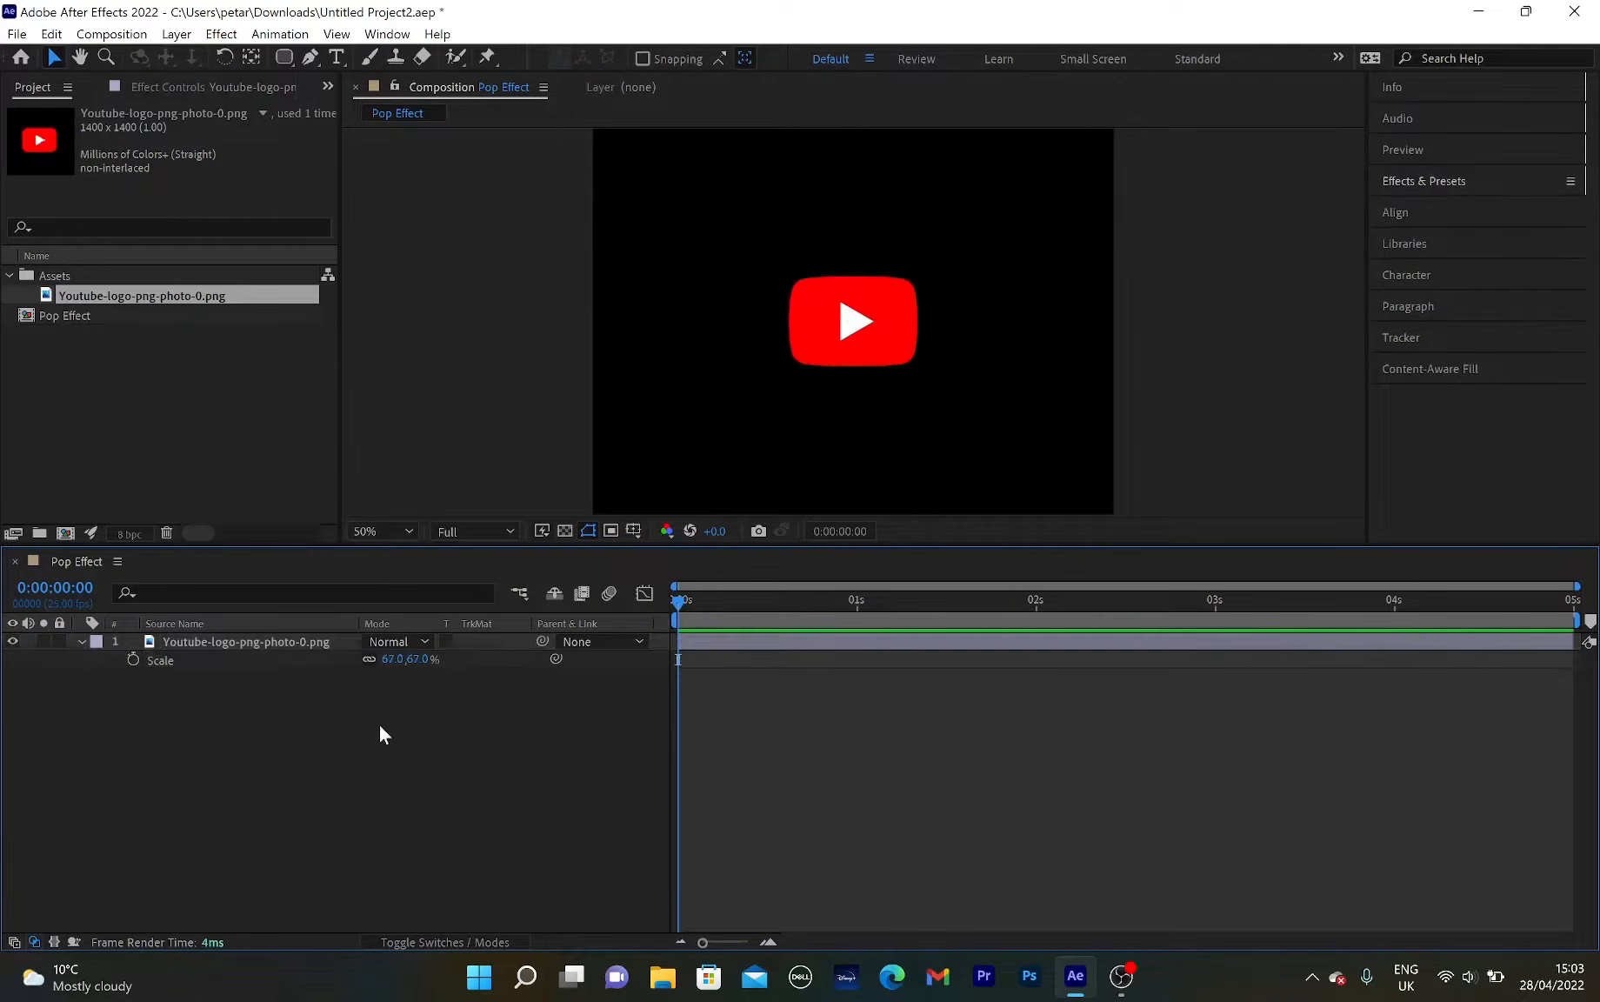
{"action": "left_click", "coordinate": [177, 644]}
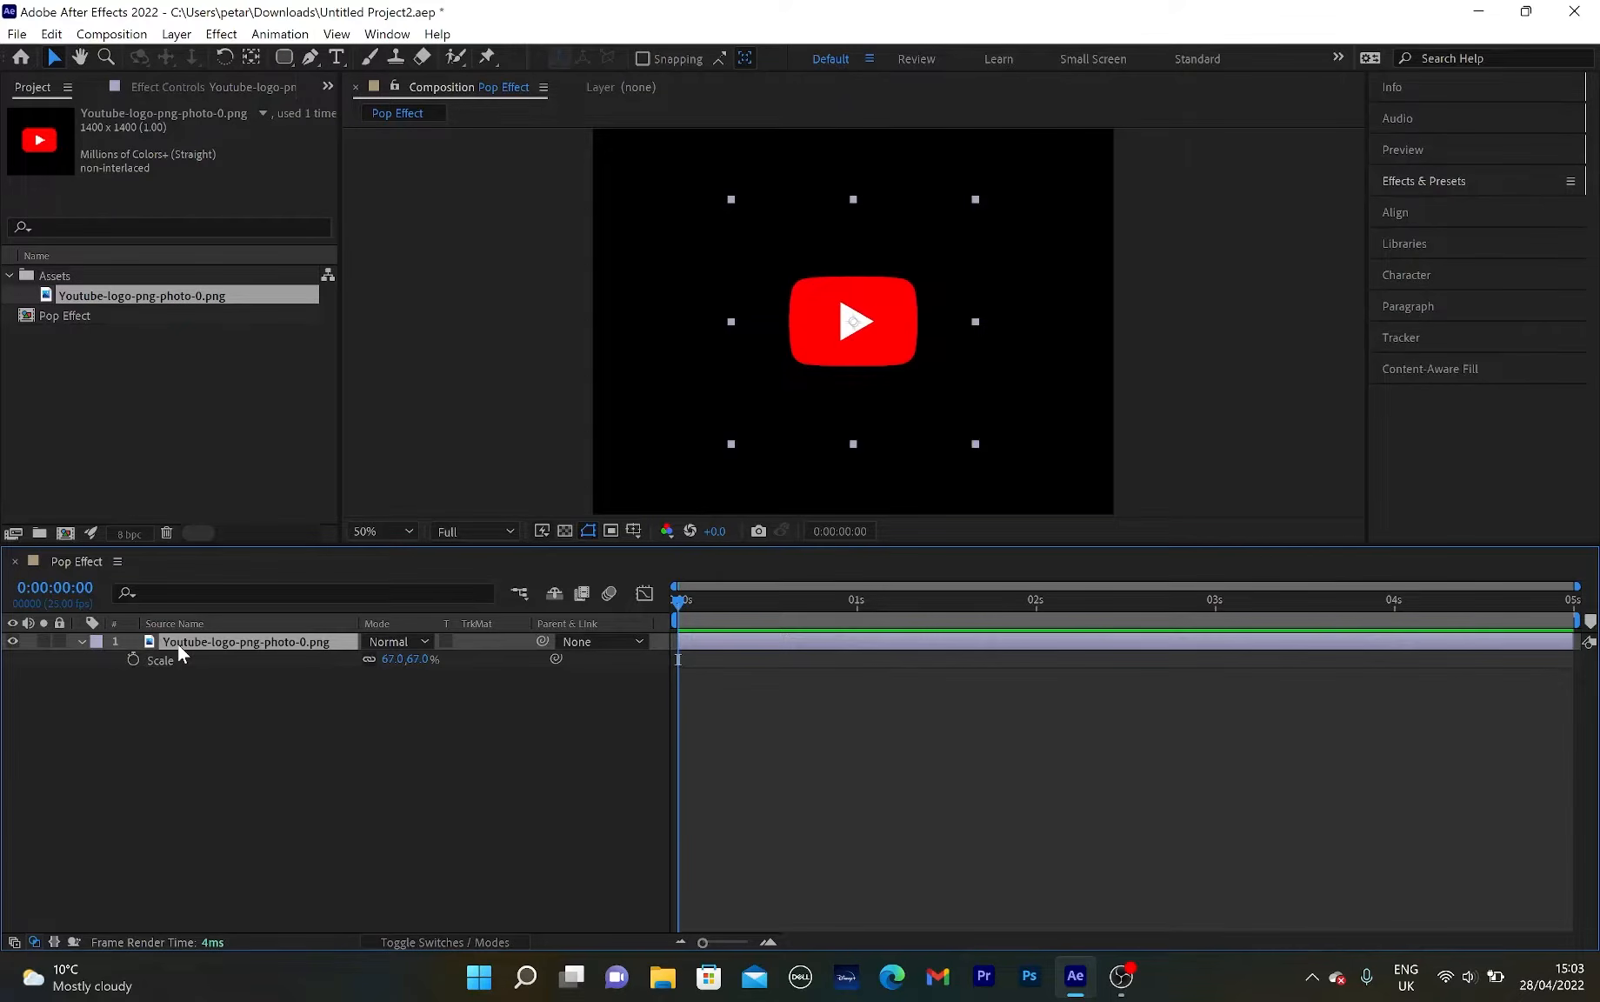
{"action": "key", "text": "s"}
{"action": "left_click", "coordinate": [348, 724]}
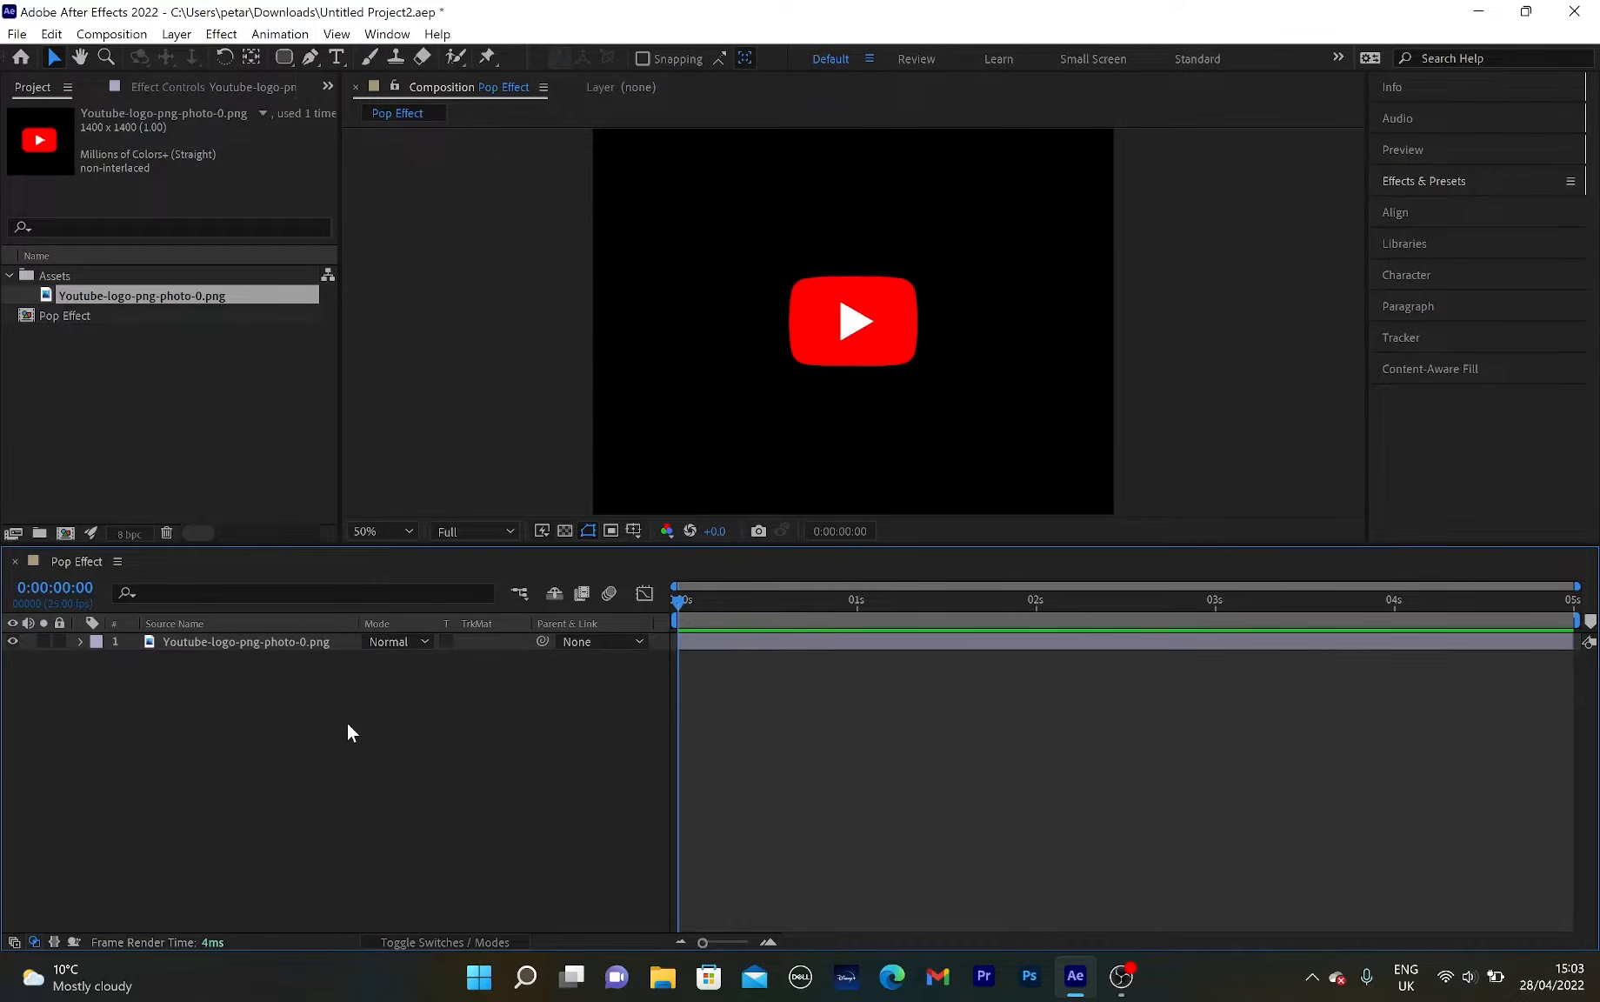
Choose the Rounded Rectangle Tool with fill set to None and a solid color stroke.
{"action": "left_click", "coordinate": [283, 56]}
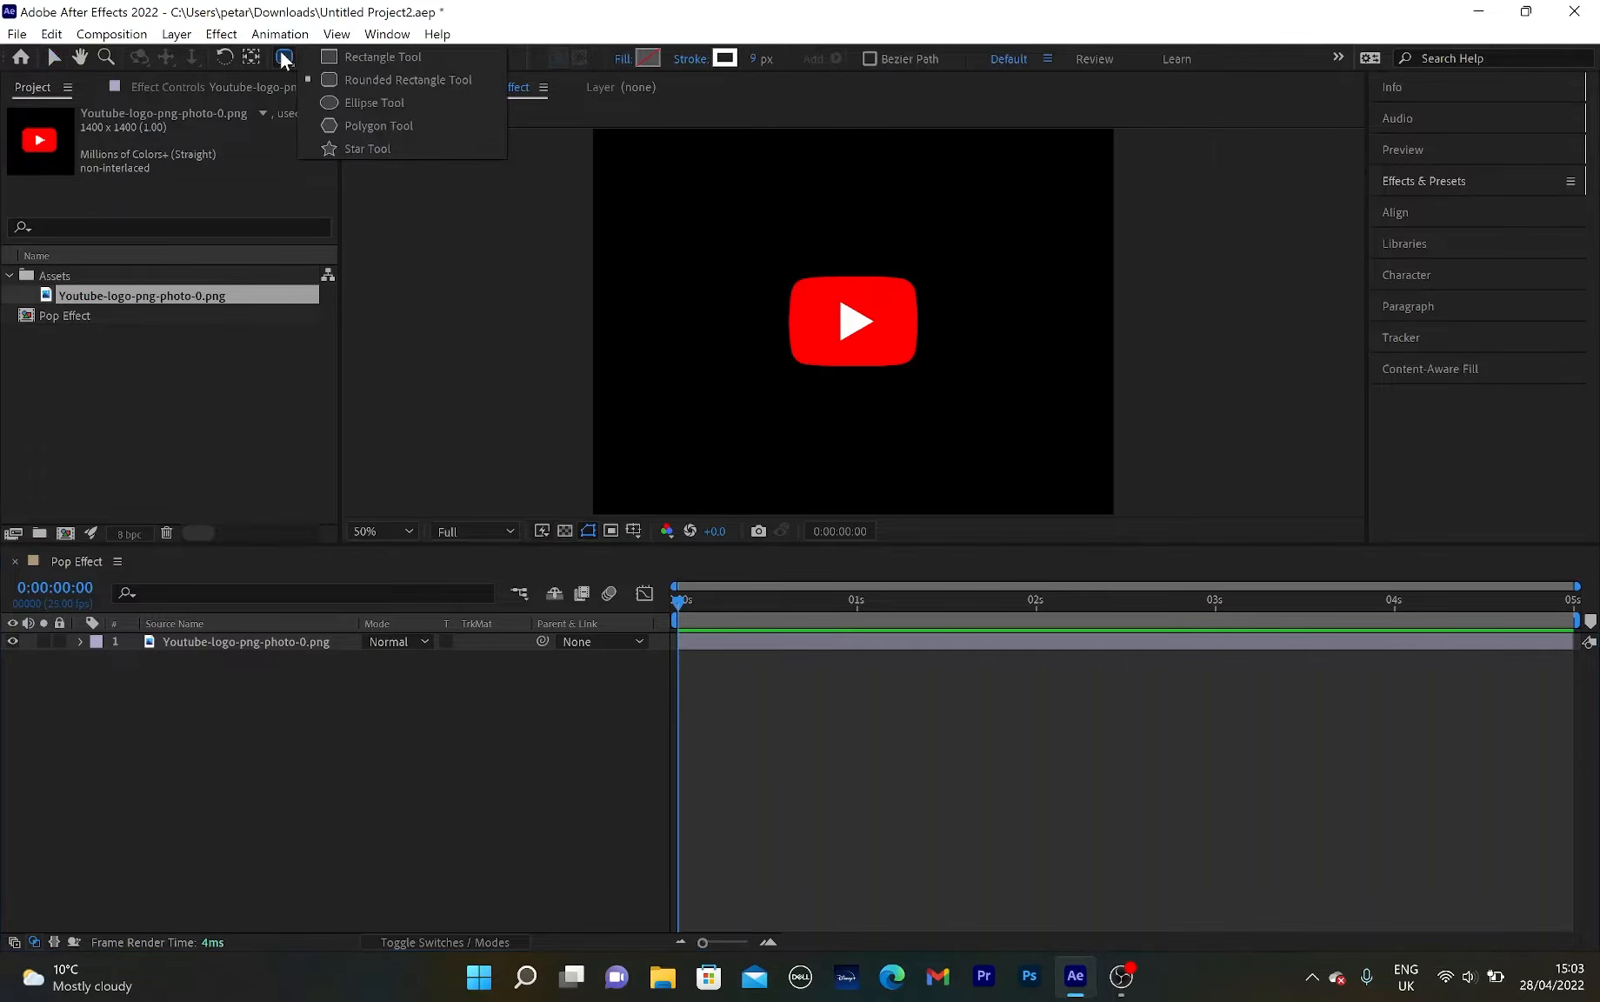
{"action": "left_click", "coordinate": [399, 80]}
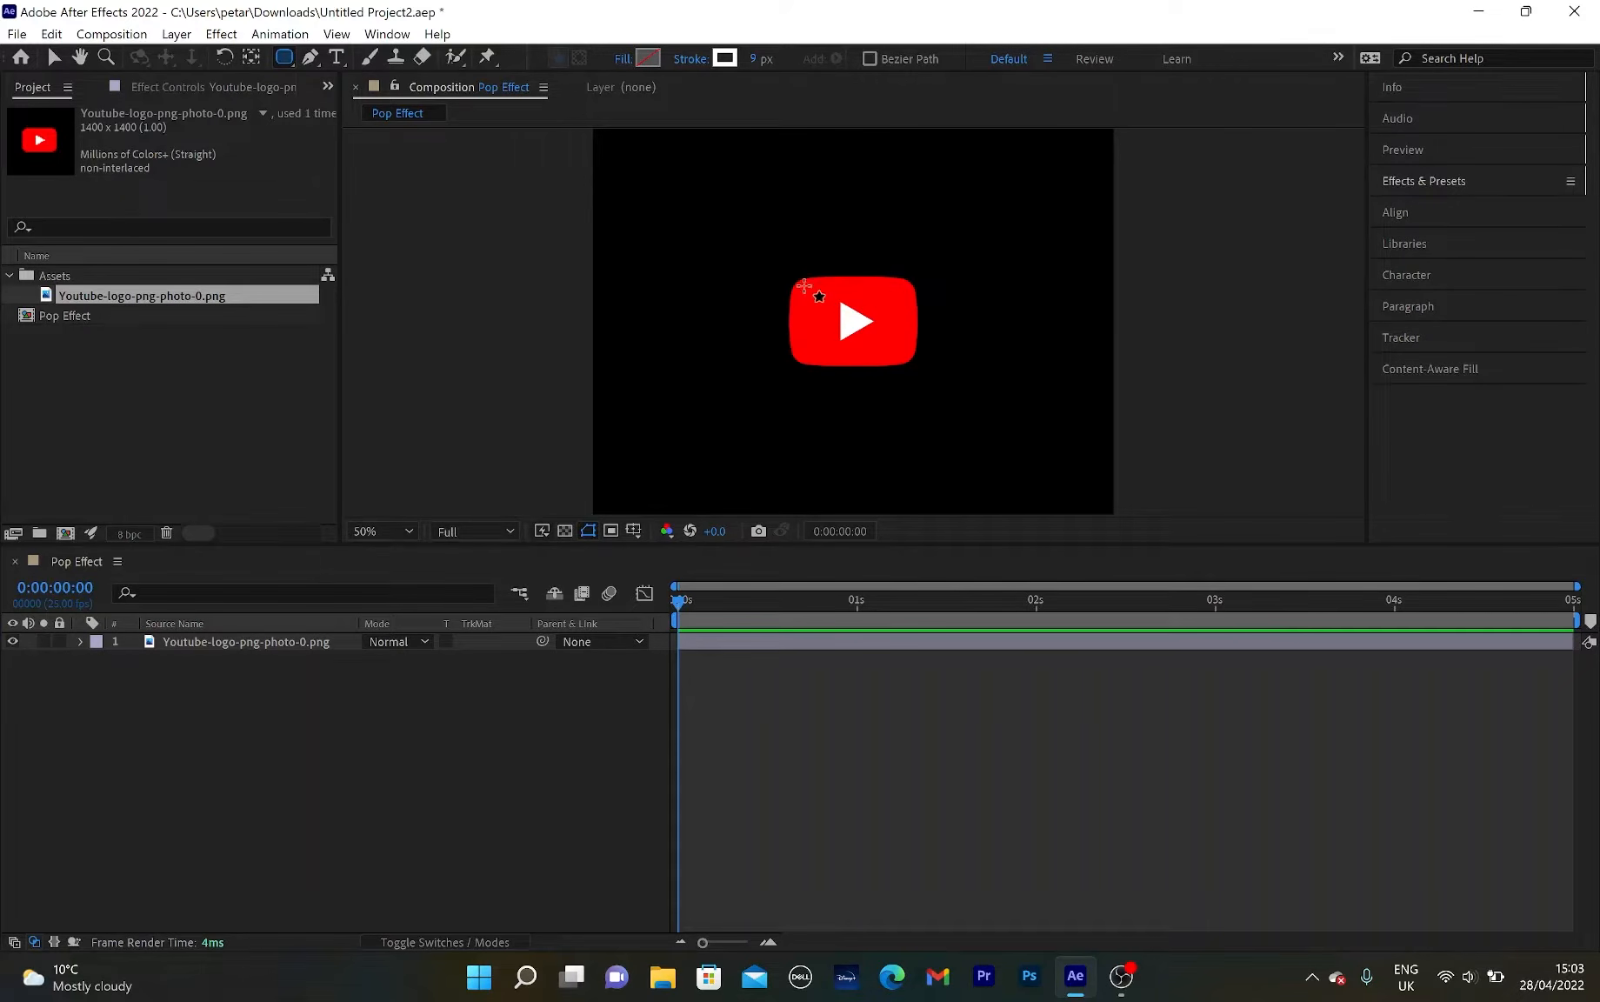
{"action": "left_click", "coordinate": [622, 60]}
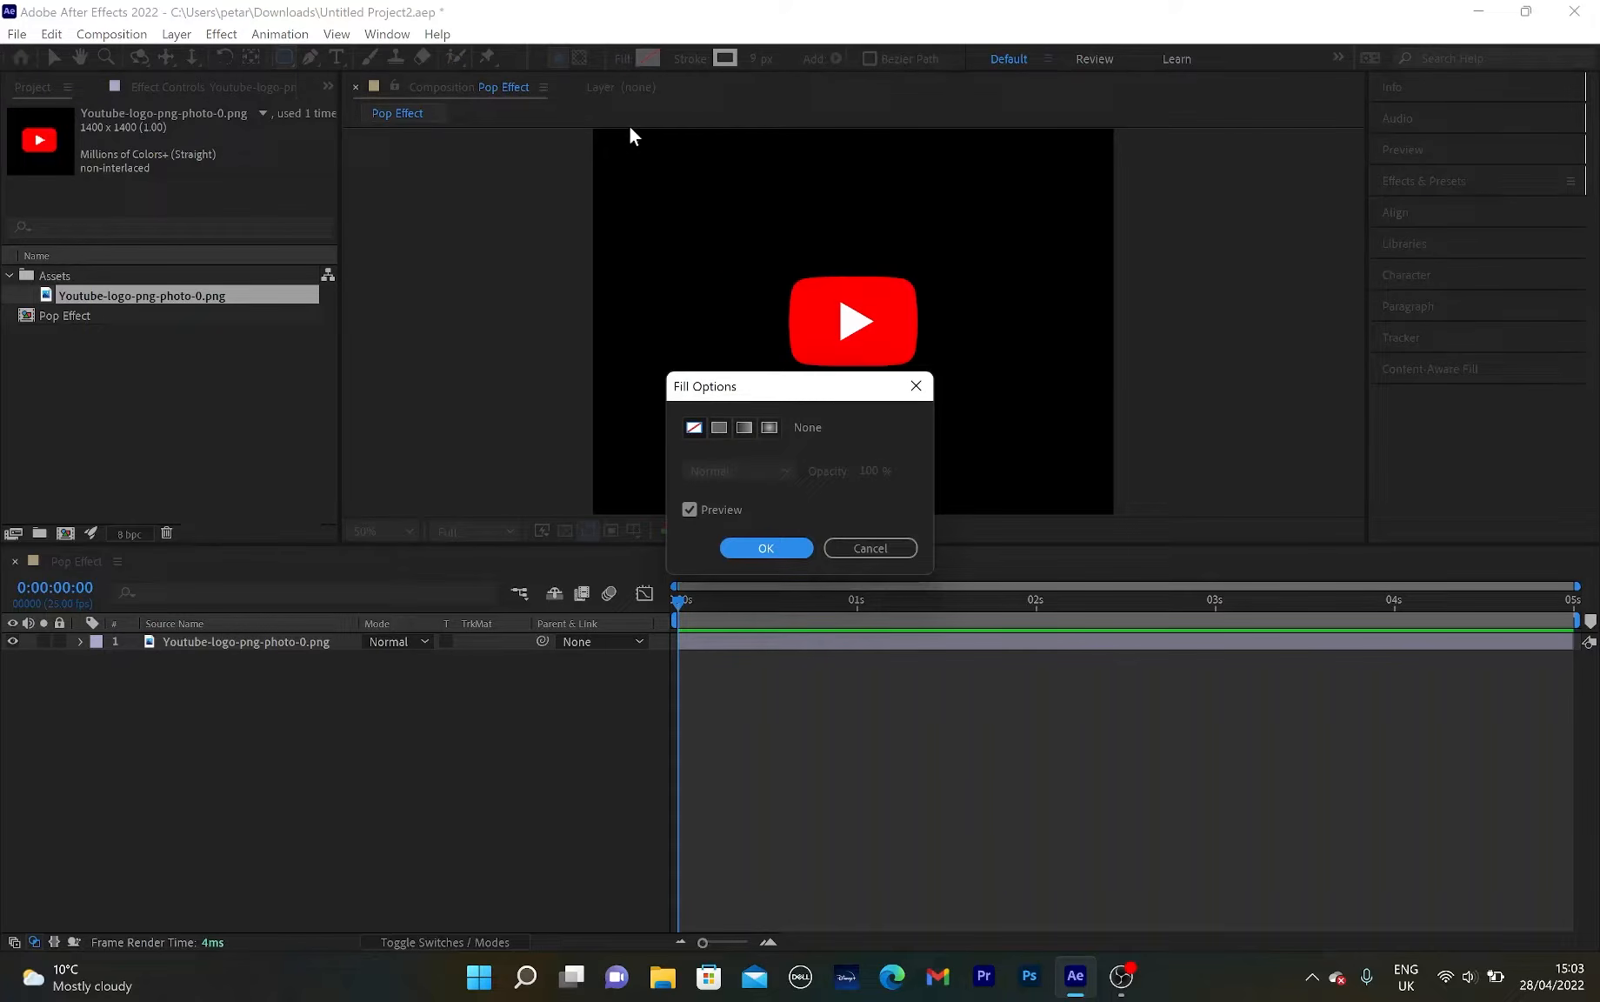
{"action": "left_click", "coordinate": [696, 425]}
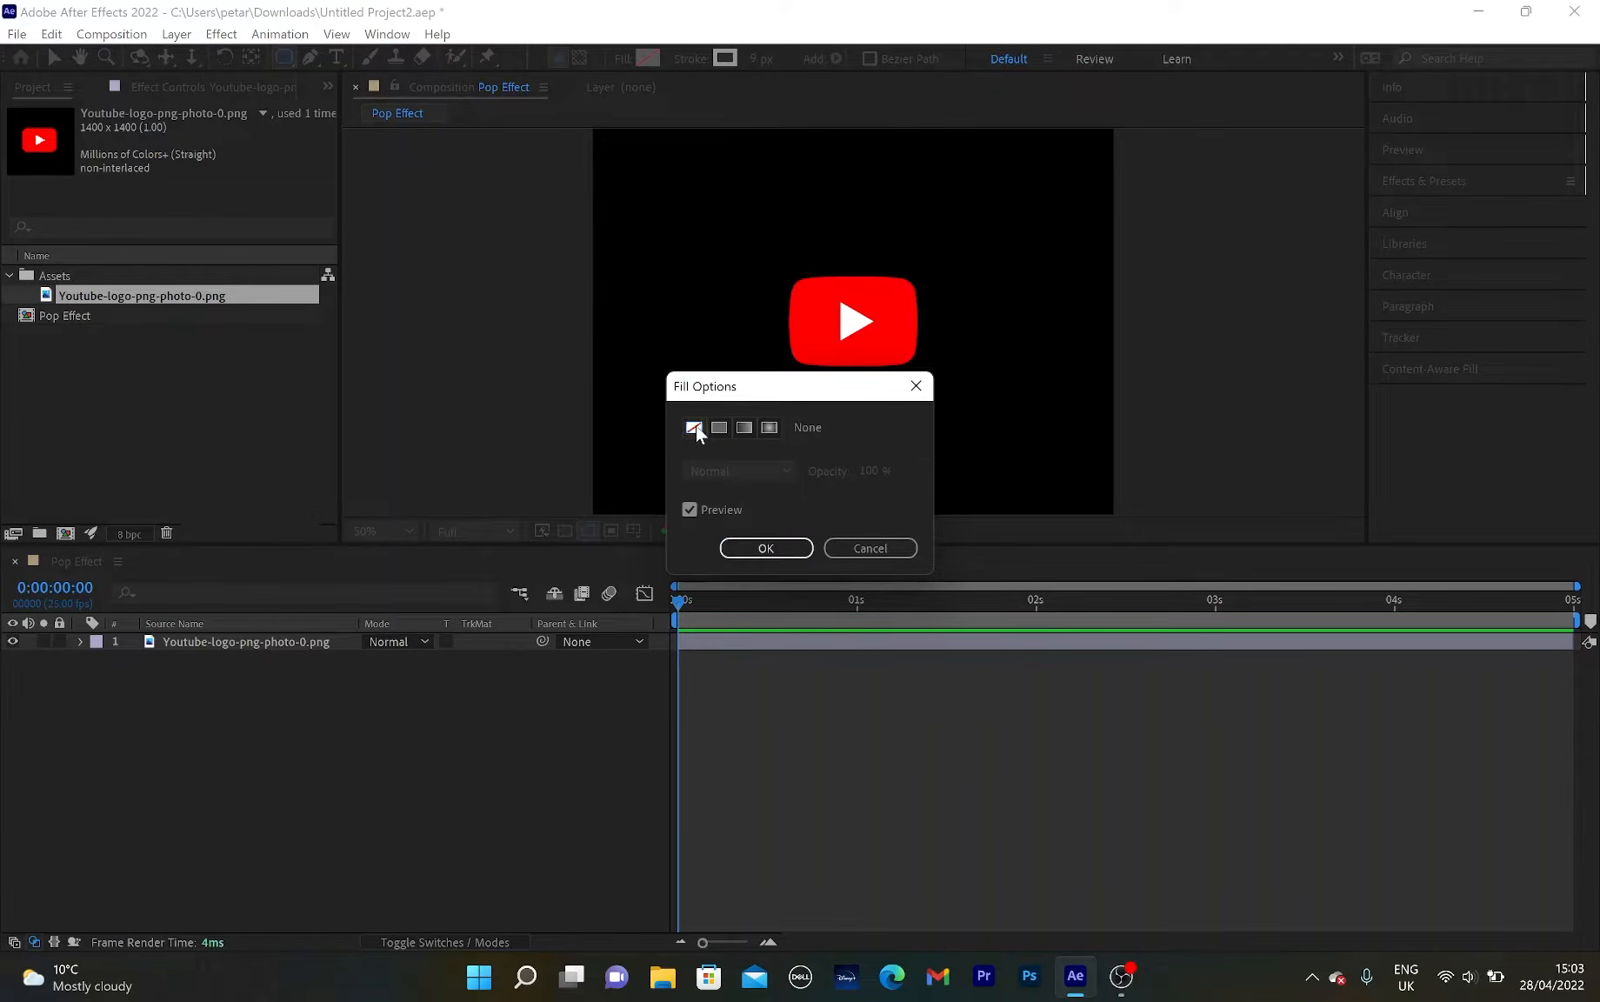
{"action": "left_click", "coordinate": [776, 549]}
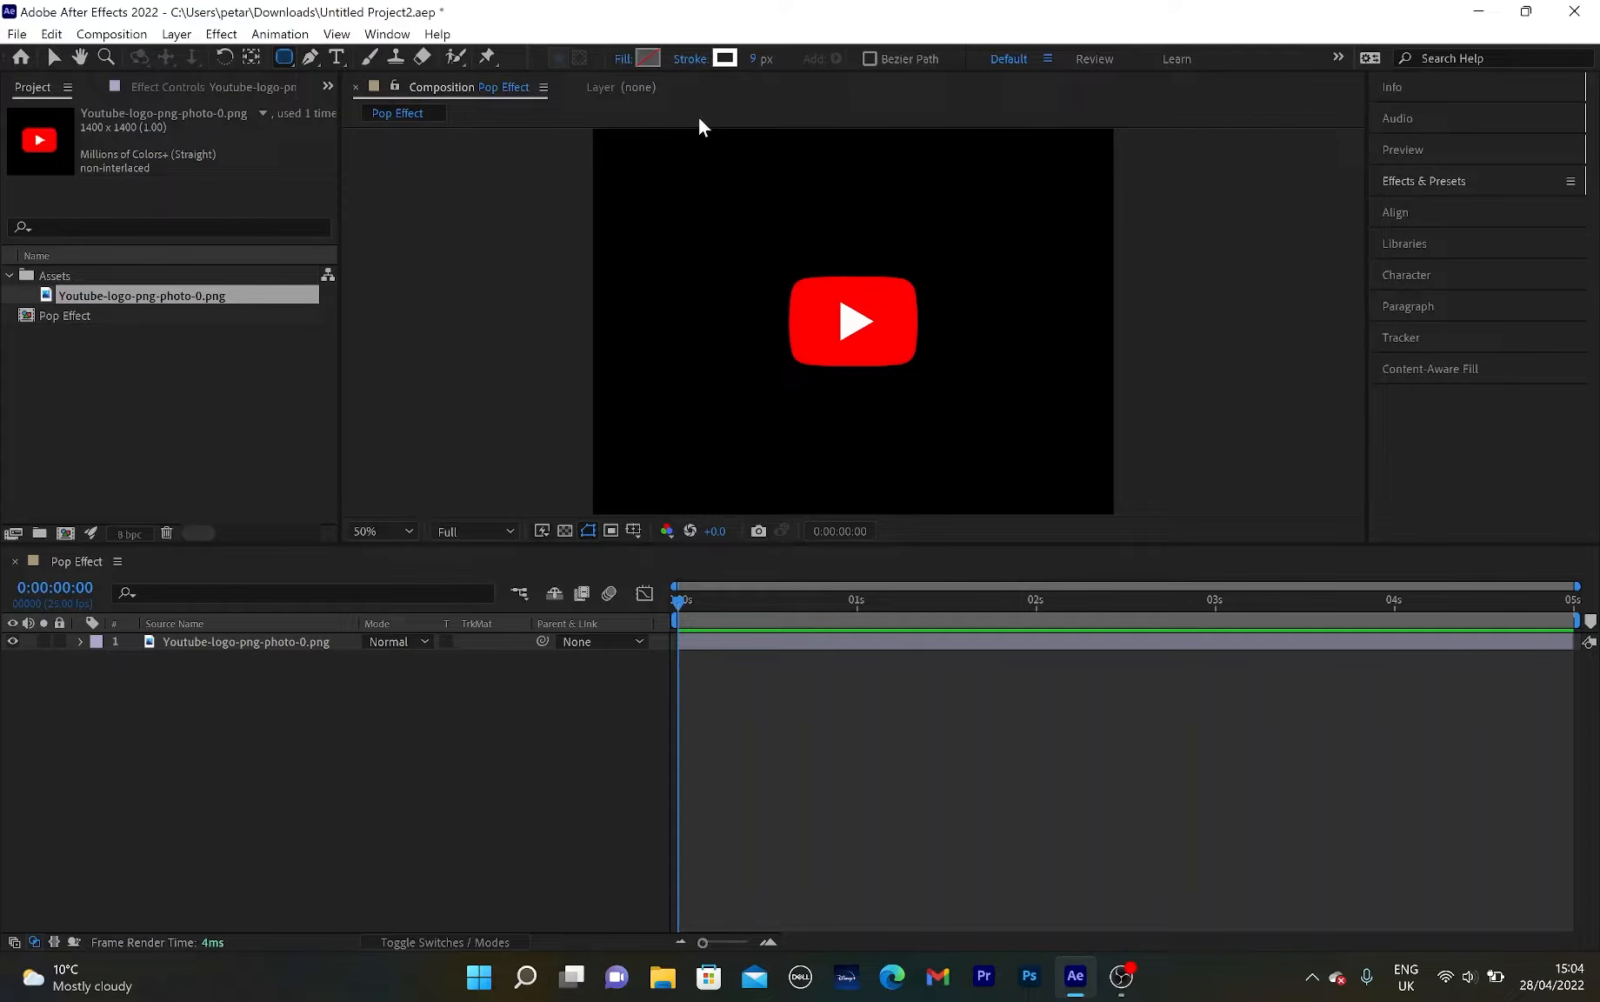
{"action": "left_click", "coordinate": [690, 60]}
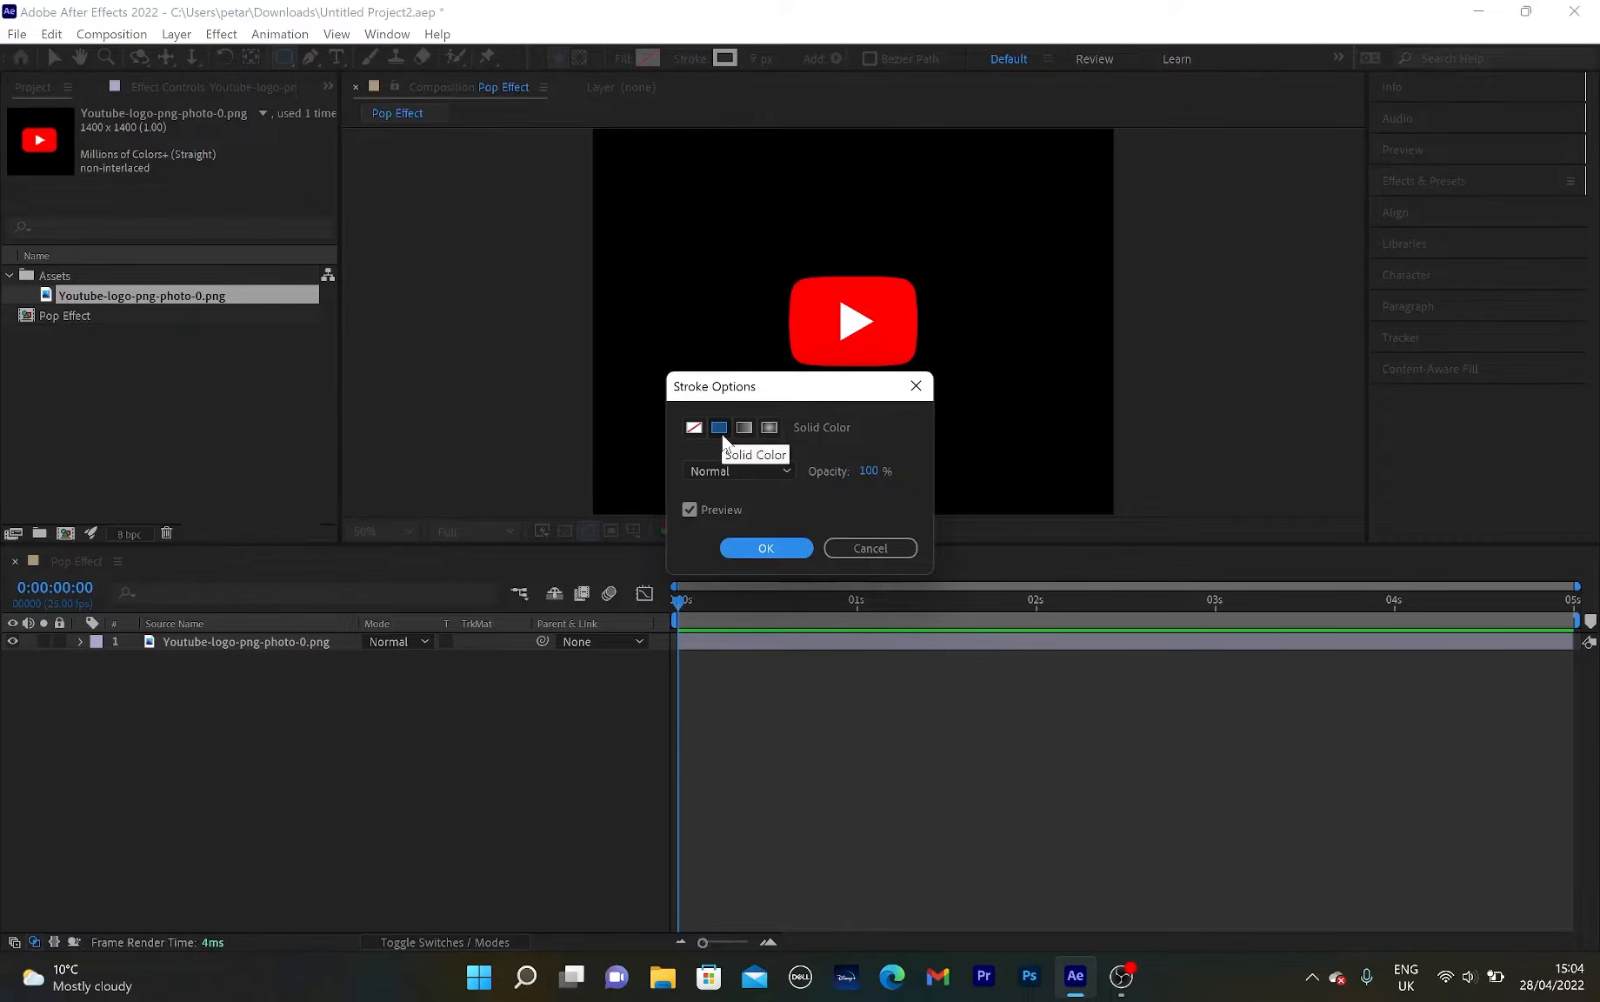
{"action": "left_click", "coordinate": [769, 546]}
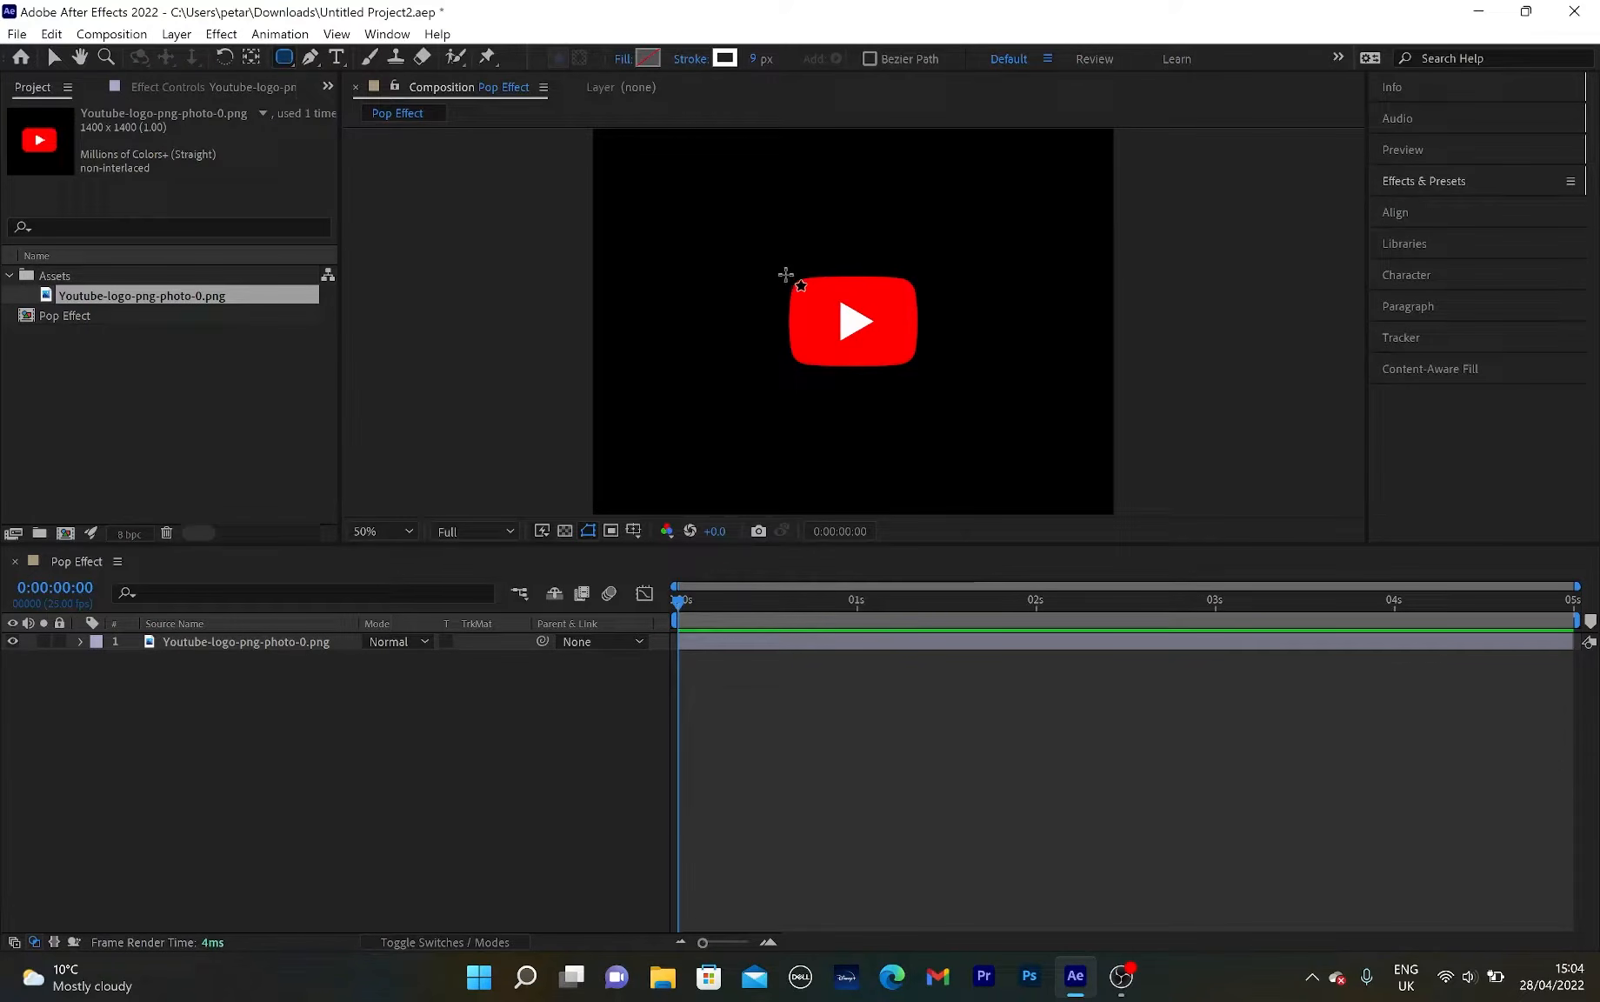
Draw a rounded rectangle about 542 by 394 px around the logo and nudge it to centre it on the logo.
{"action": "left_click_drag", "start_coordinate": [784, 271], "coordinate": [924, 375]}
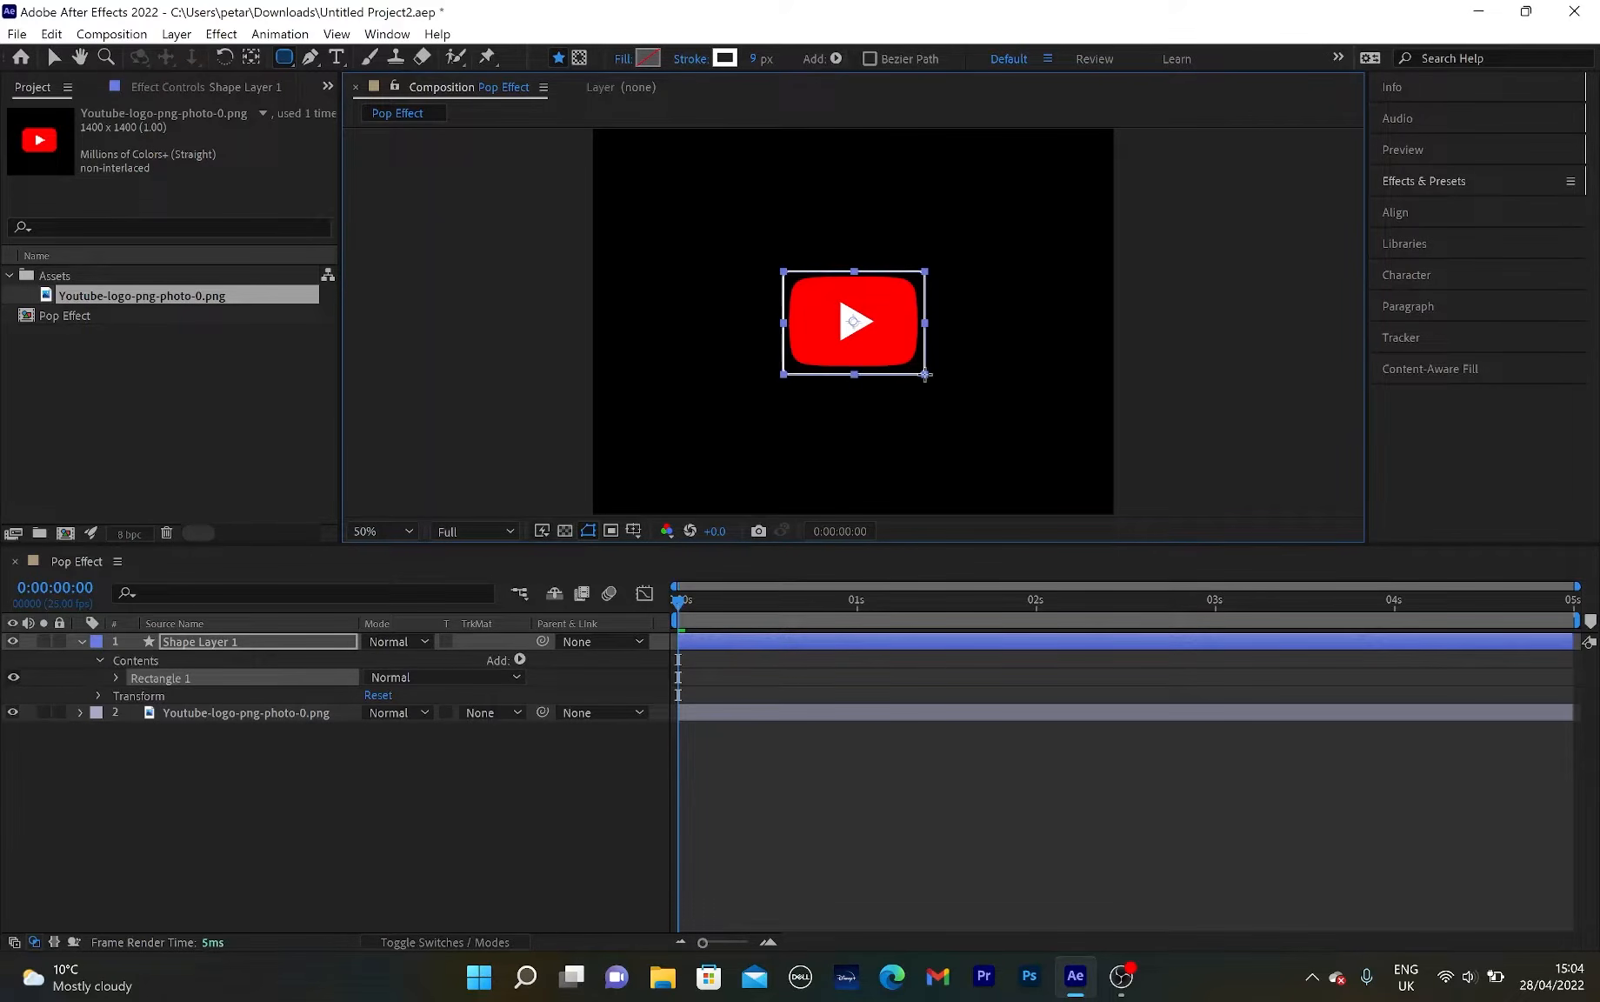
{"action": "key", "text": "period"}
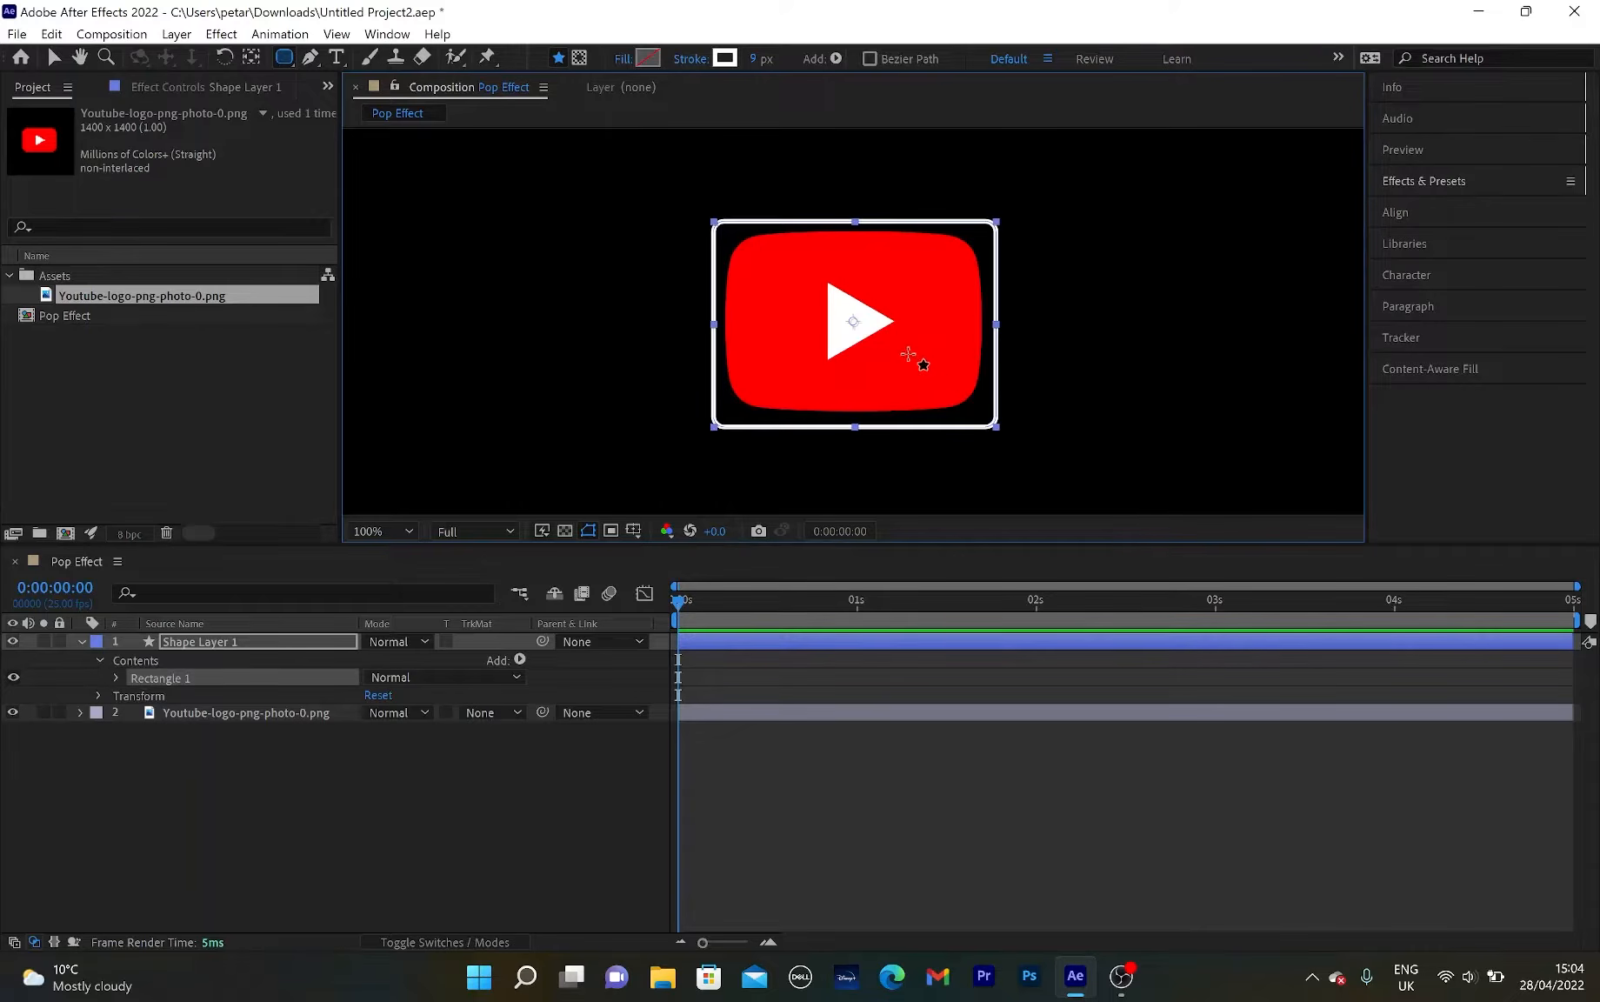
{"action": "key", "text": "v"}
{"action": "left_click_drag", "start_coordinate": [855, 333], "coordinate": [854, 329]}
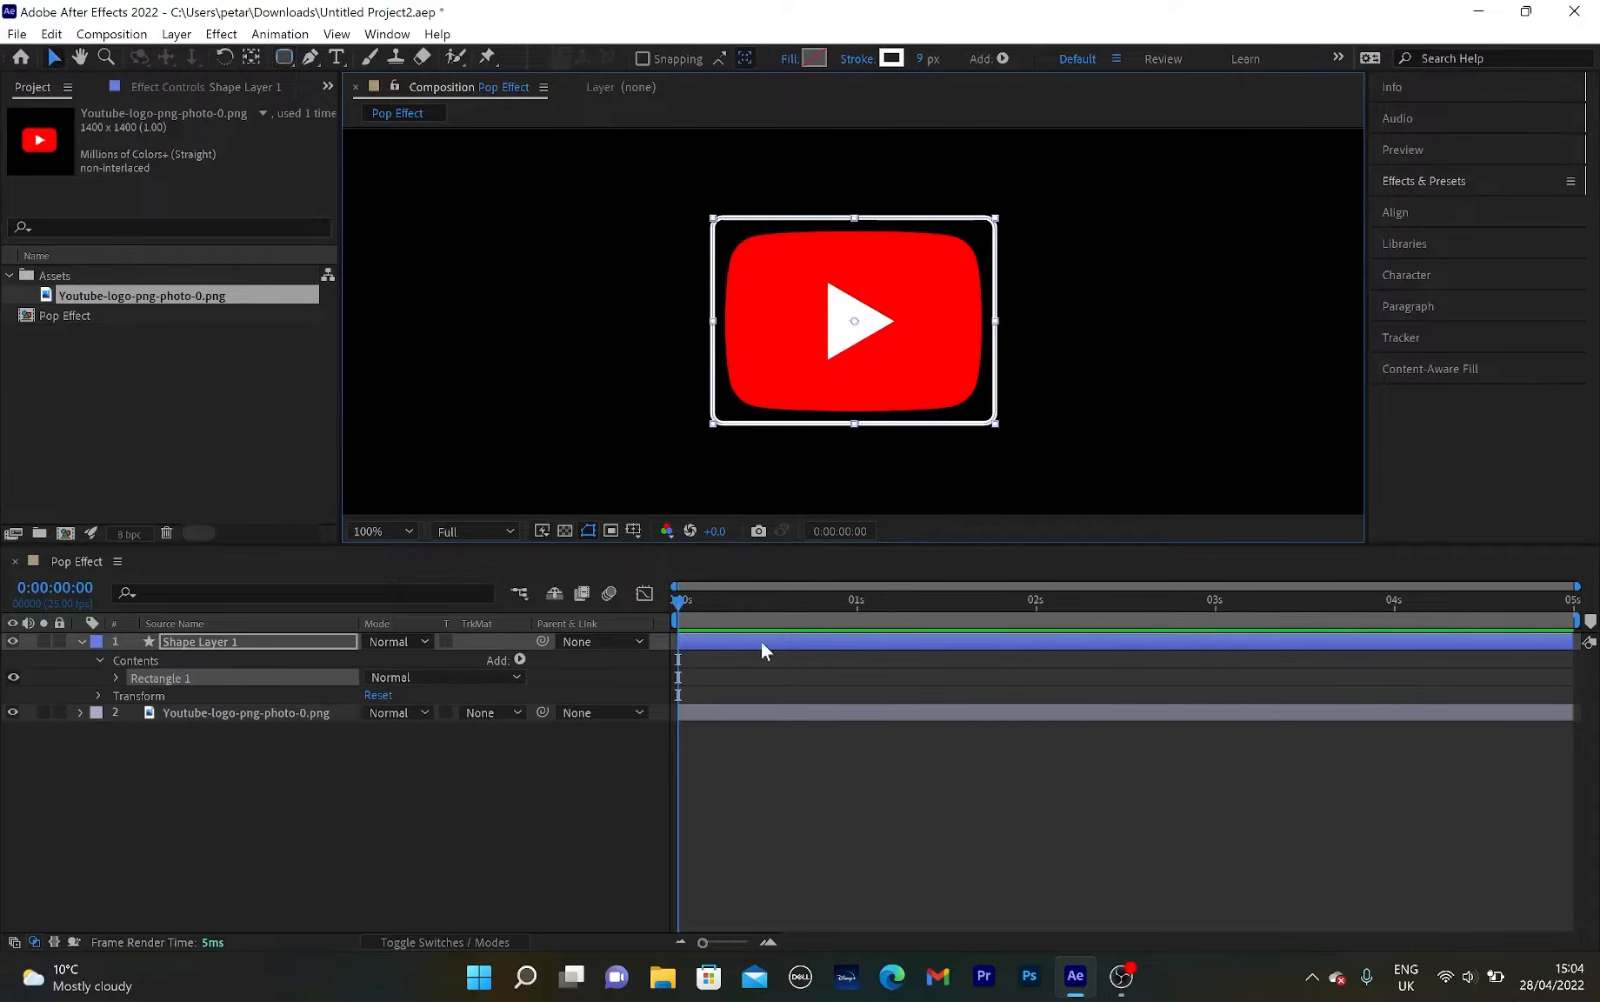
Set the roundness of the rectangle path to 137 and fine-tune the outline's position around the logo.
{"action": "left_click", "coordinate": [197, 643]}
{"action": "left_click", "coordinate": [118, 677]}
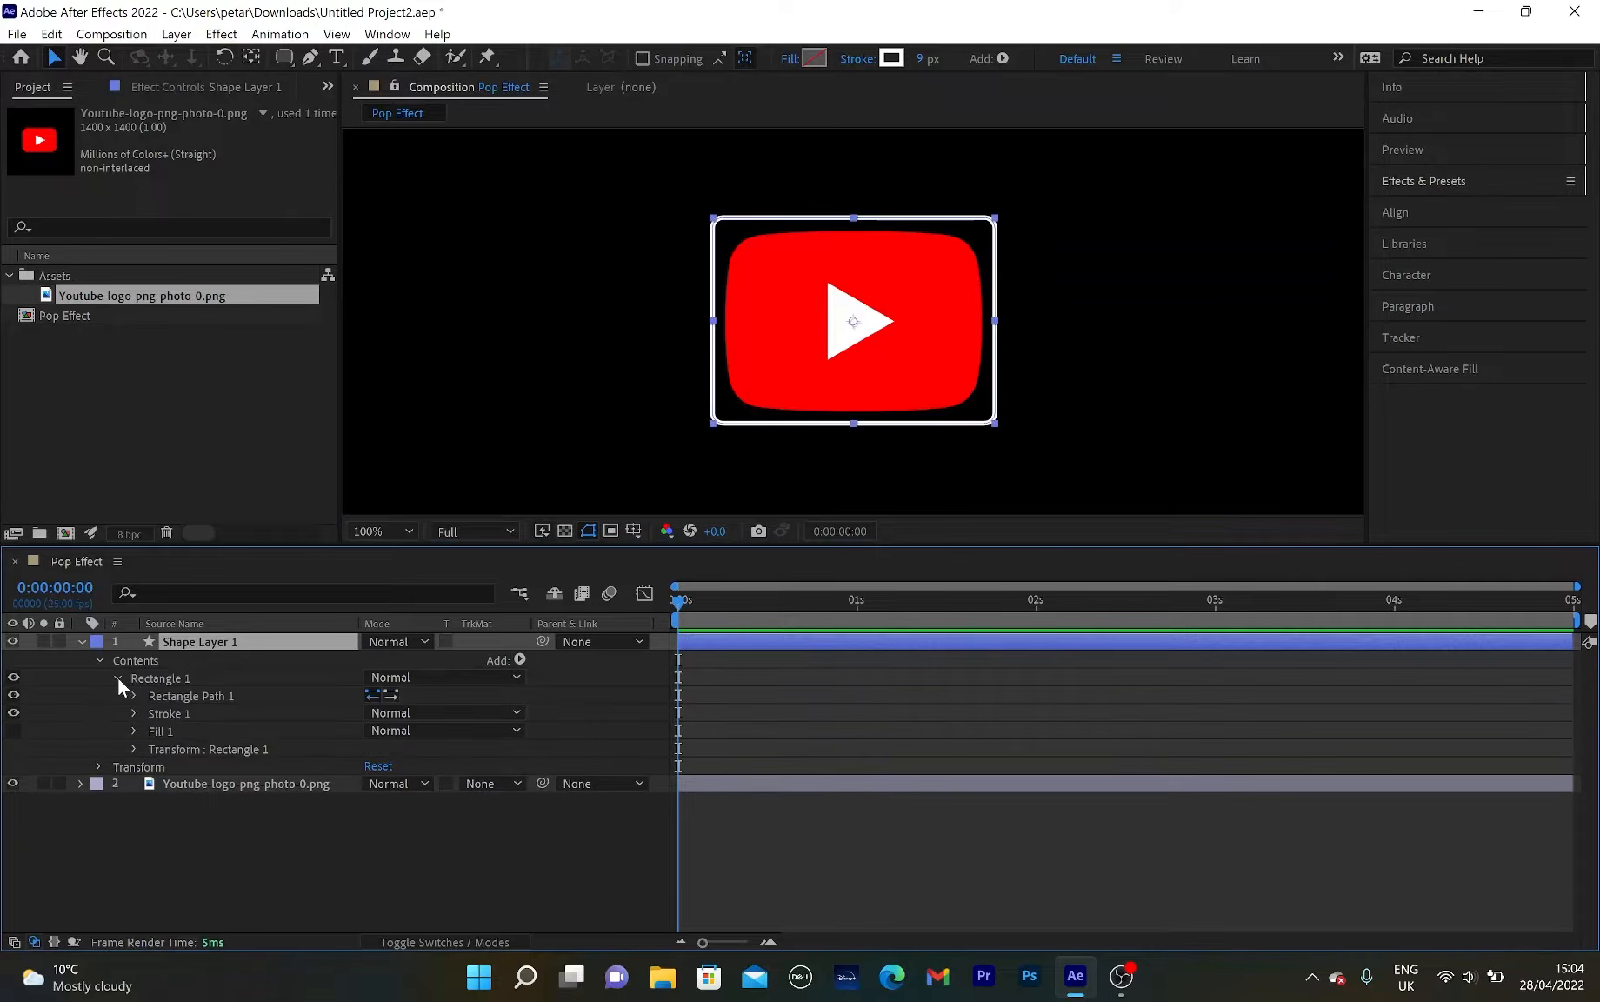
{"action": "left_click", "coordinate": [135, 695]}
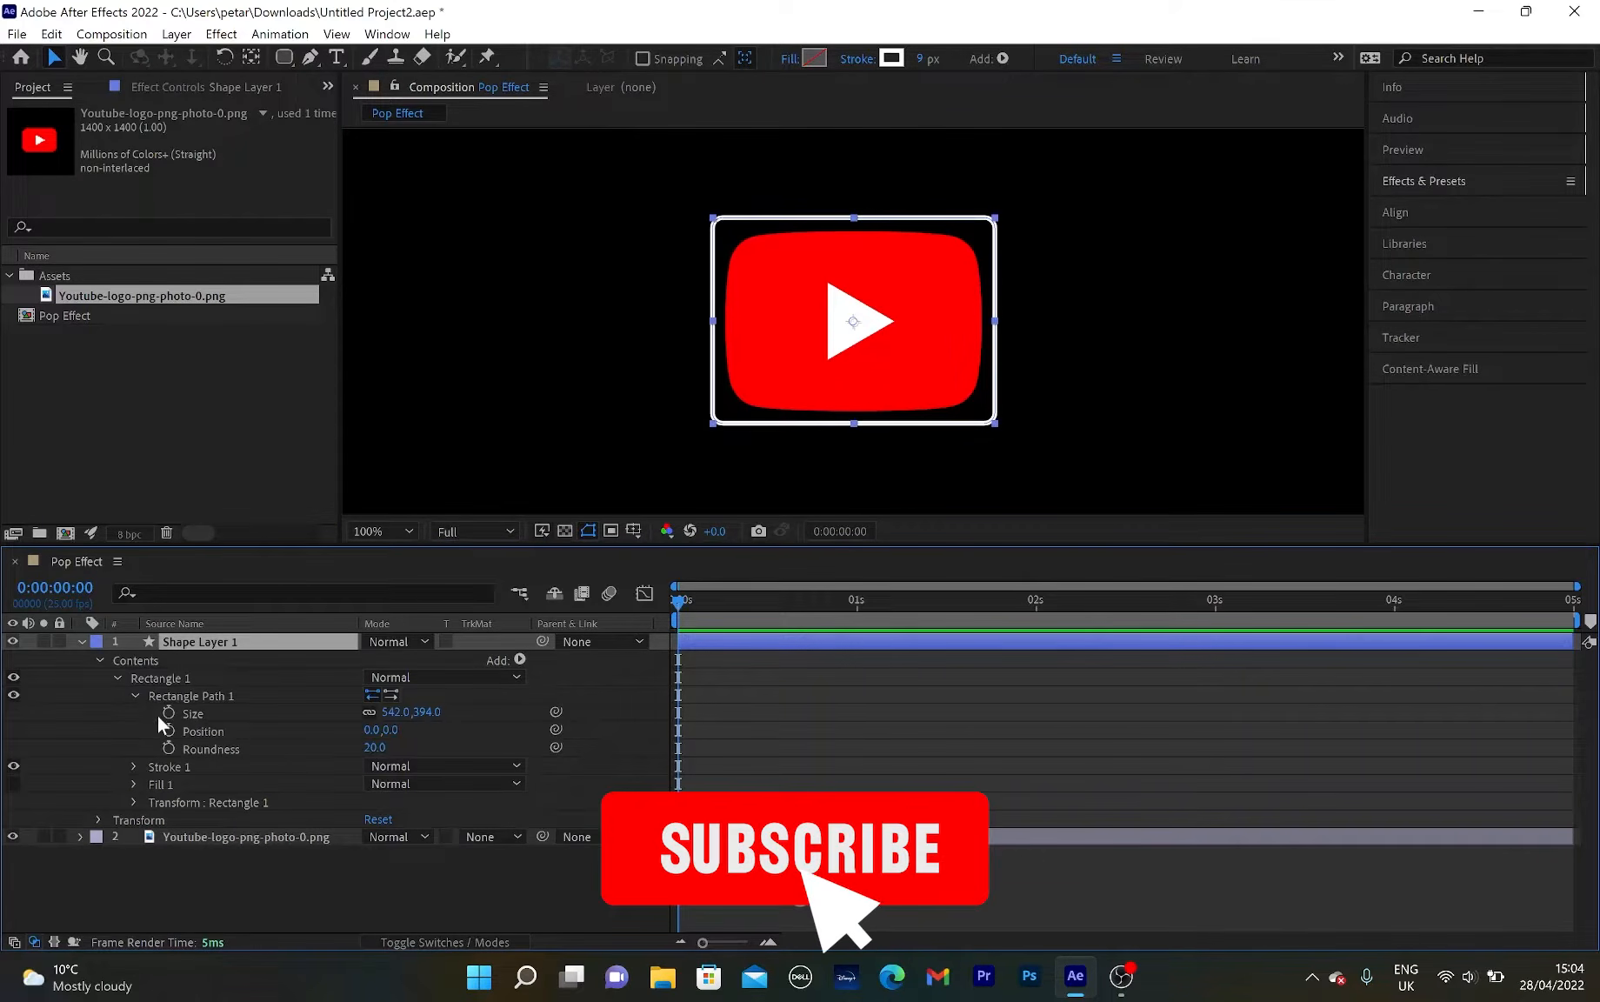
{"action": "left_click_drag", "start_coordinate": [380, 756], "coordinate": [483, 733]}
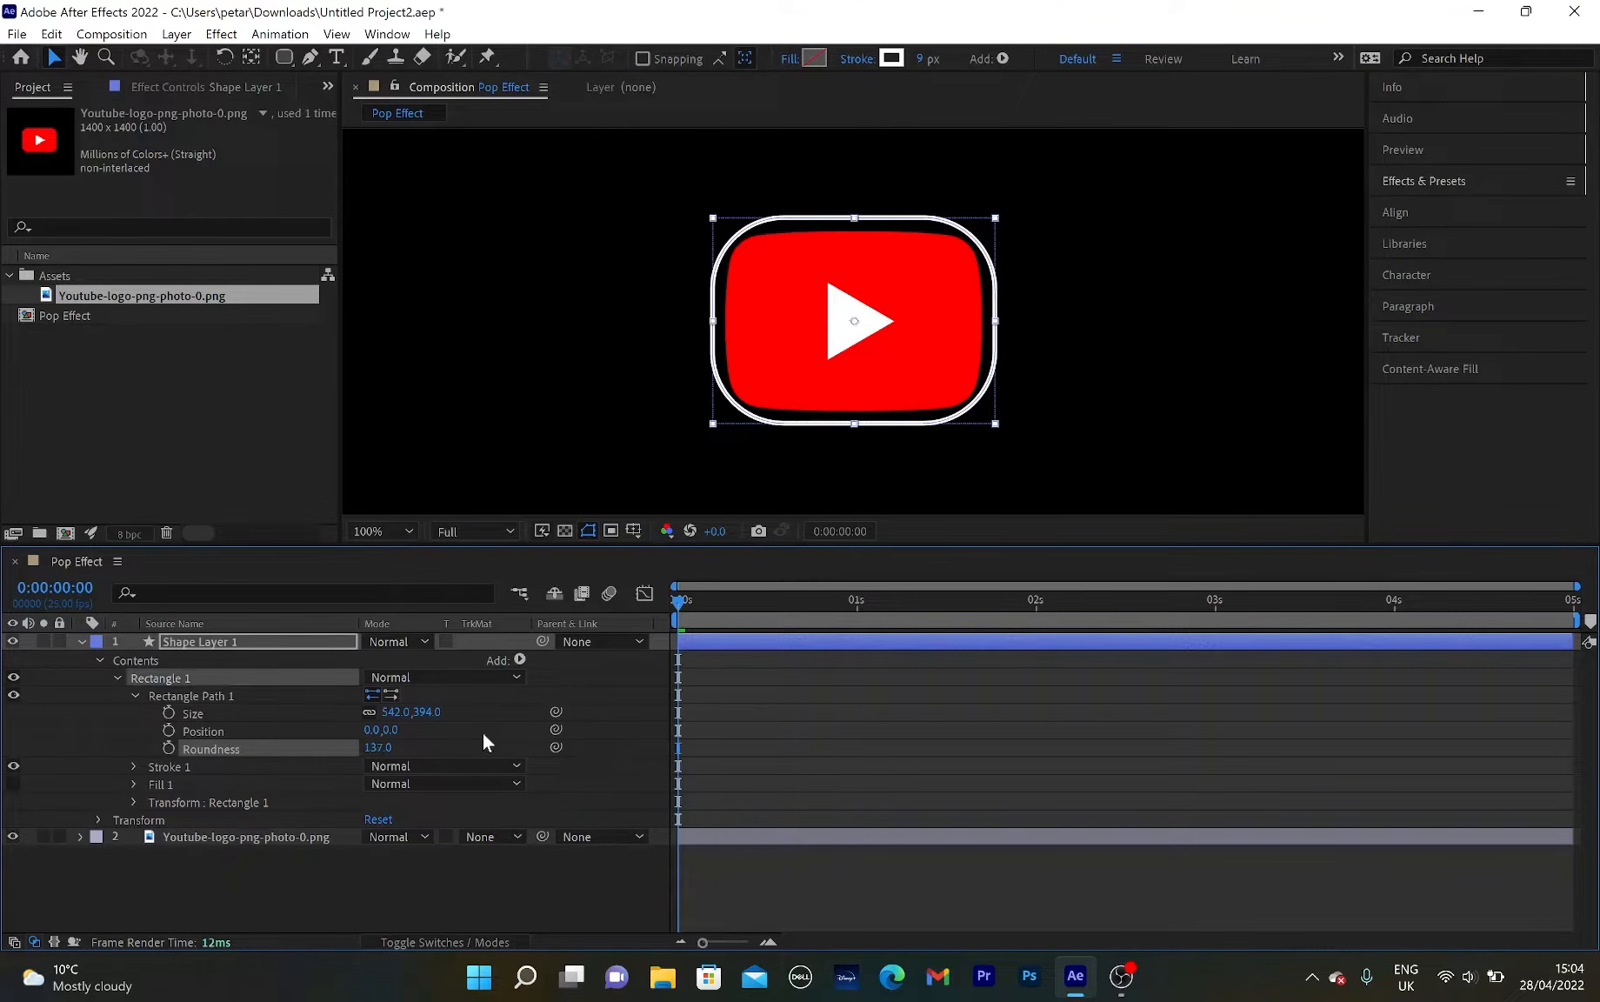
{"action": "left_click_drag", "start_coordinate": [855, 332], "coordinate": [855, 333]}
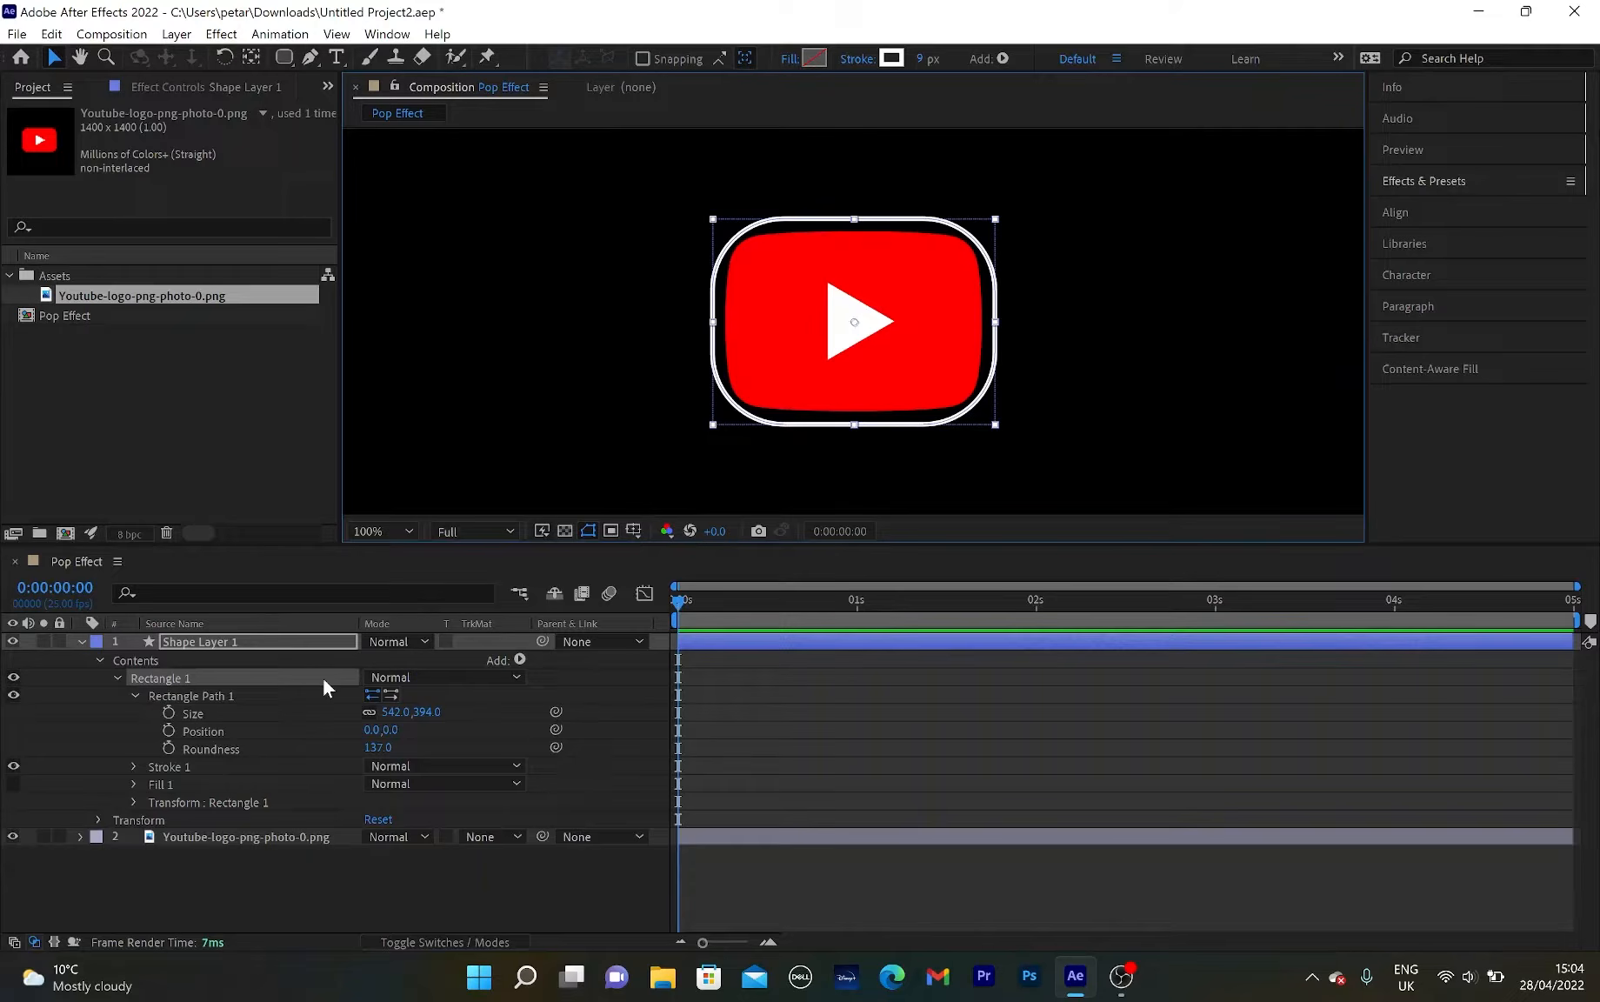
Set the Stroke Width of the rectangle outline to 66.
{"action": "left_click", "coordinate": [116, 677]}
{"action": "left_click", "coordinate": [116, 677]}
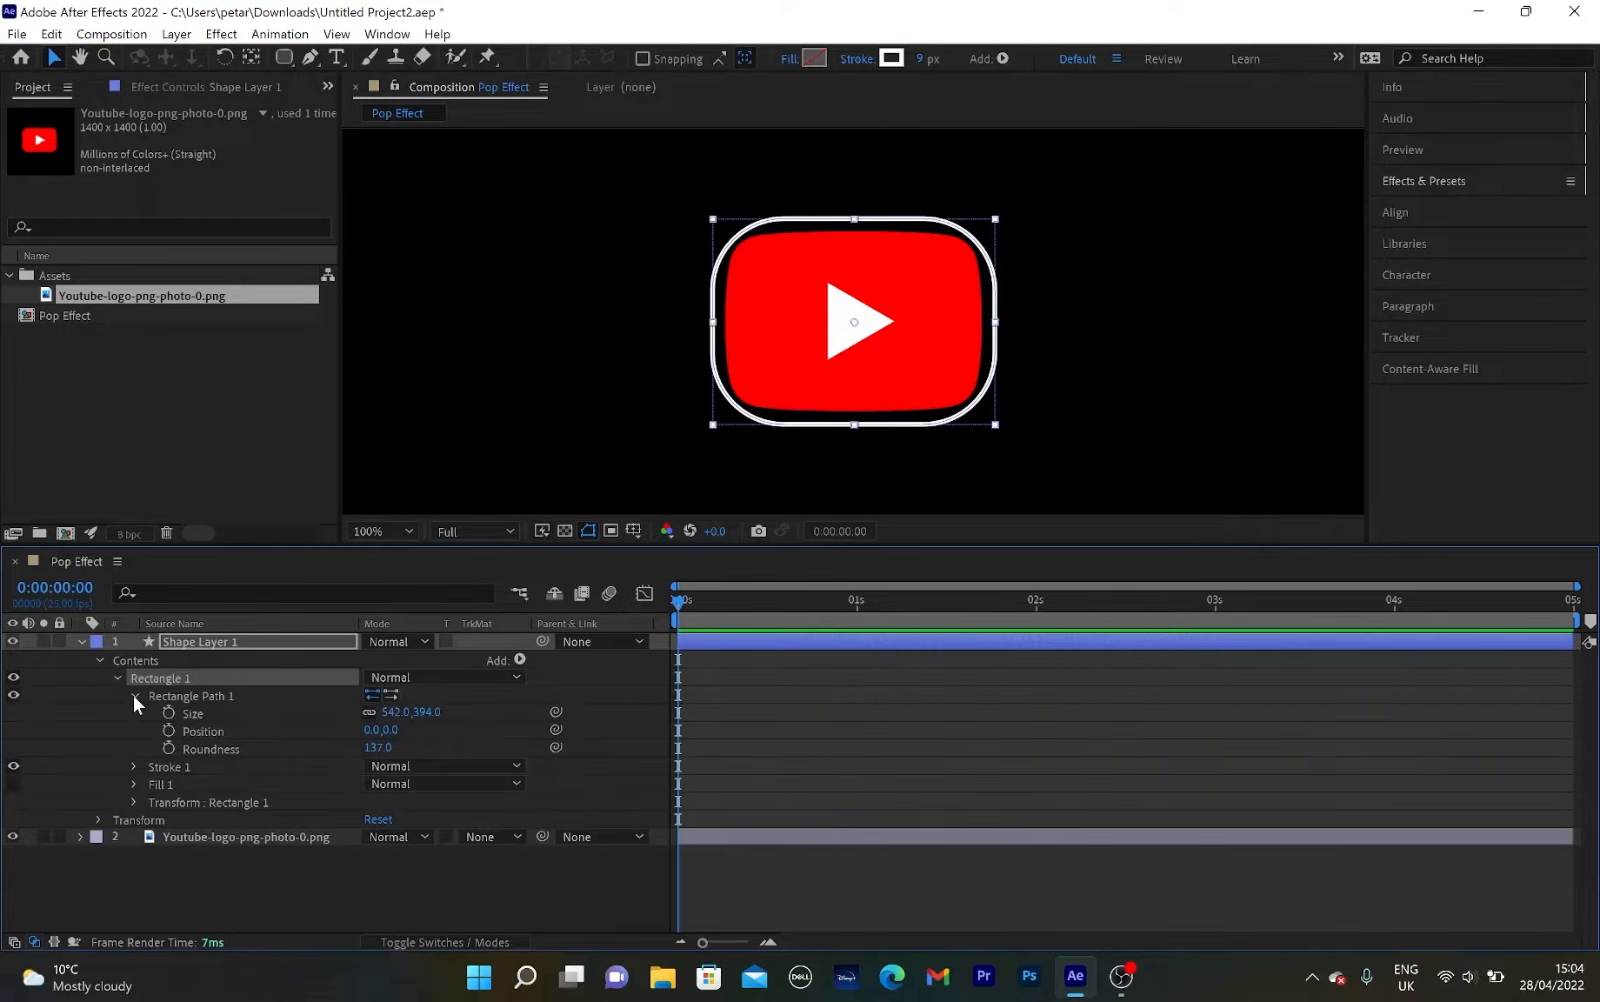
{"action": "left_click", "coordinate": [134, 696]}
{"action": "left_click", "coordinate": [135, 714]}
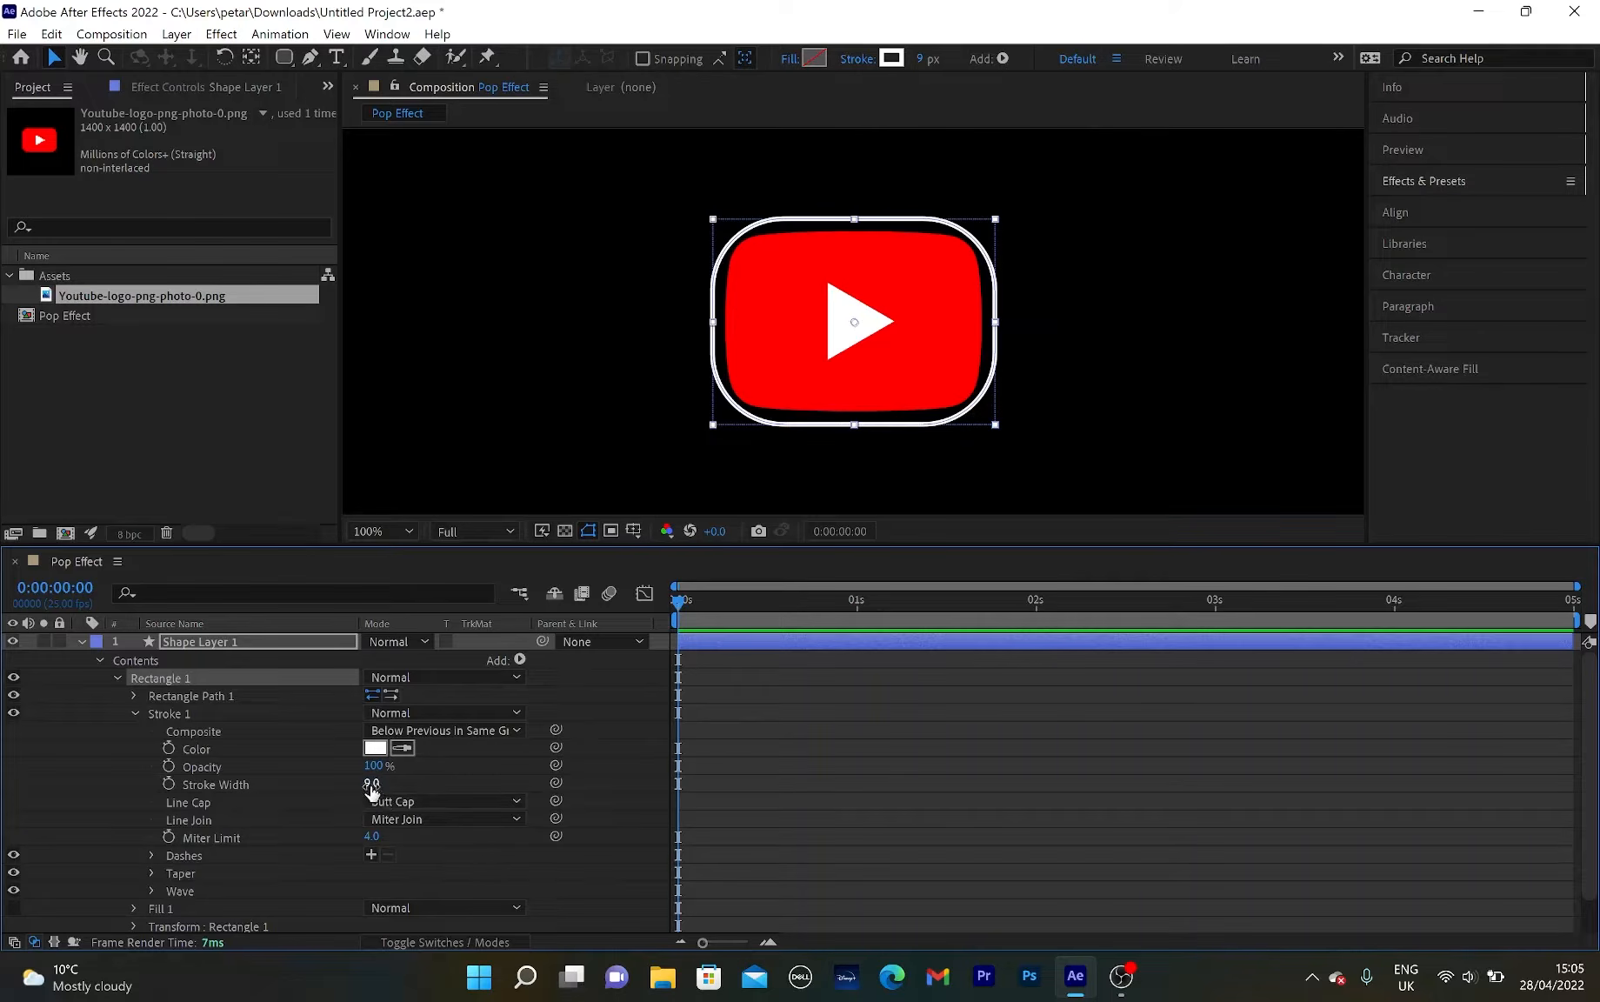
{"action": "left_click_drag", "start_coordinate": [373, 783], "coordinate": [435, 786]}
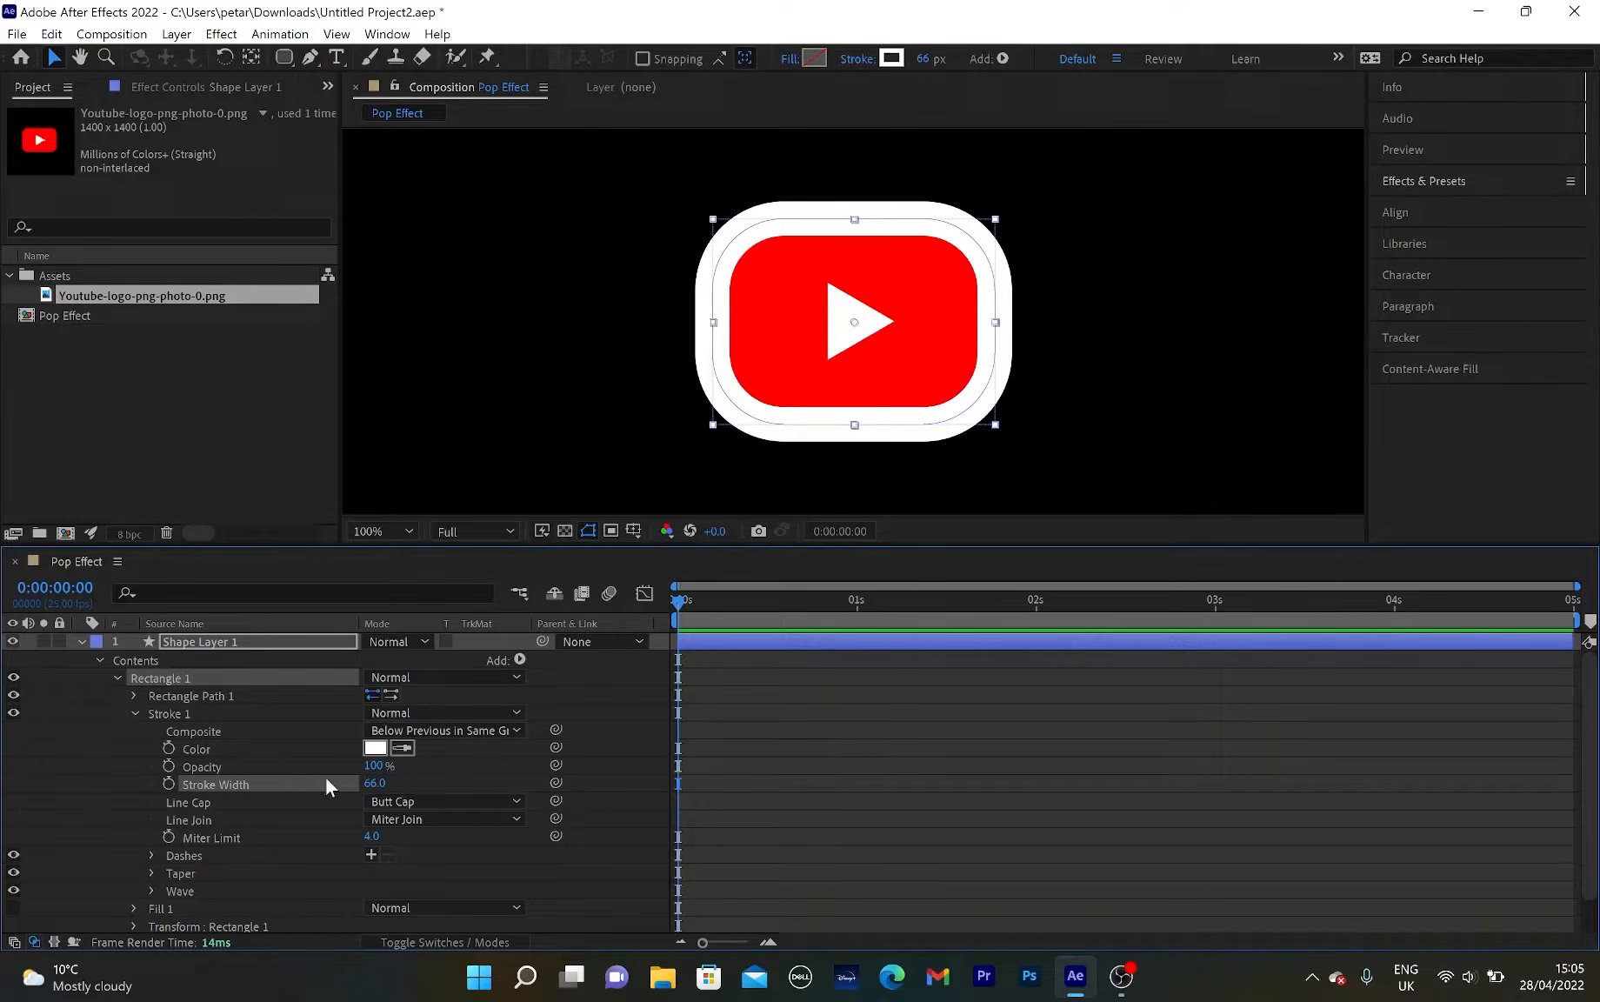
Keyframe the rectangle's Stroke Width at the start, set it to 0 at 0:00:01:00, and preview the animation.
{"action": "left_click", "coordinate": [169, 783]}
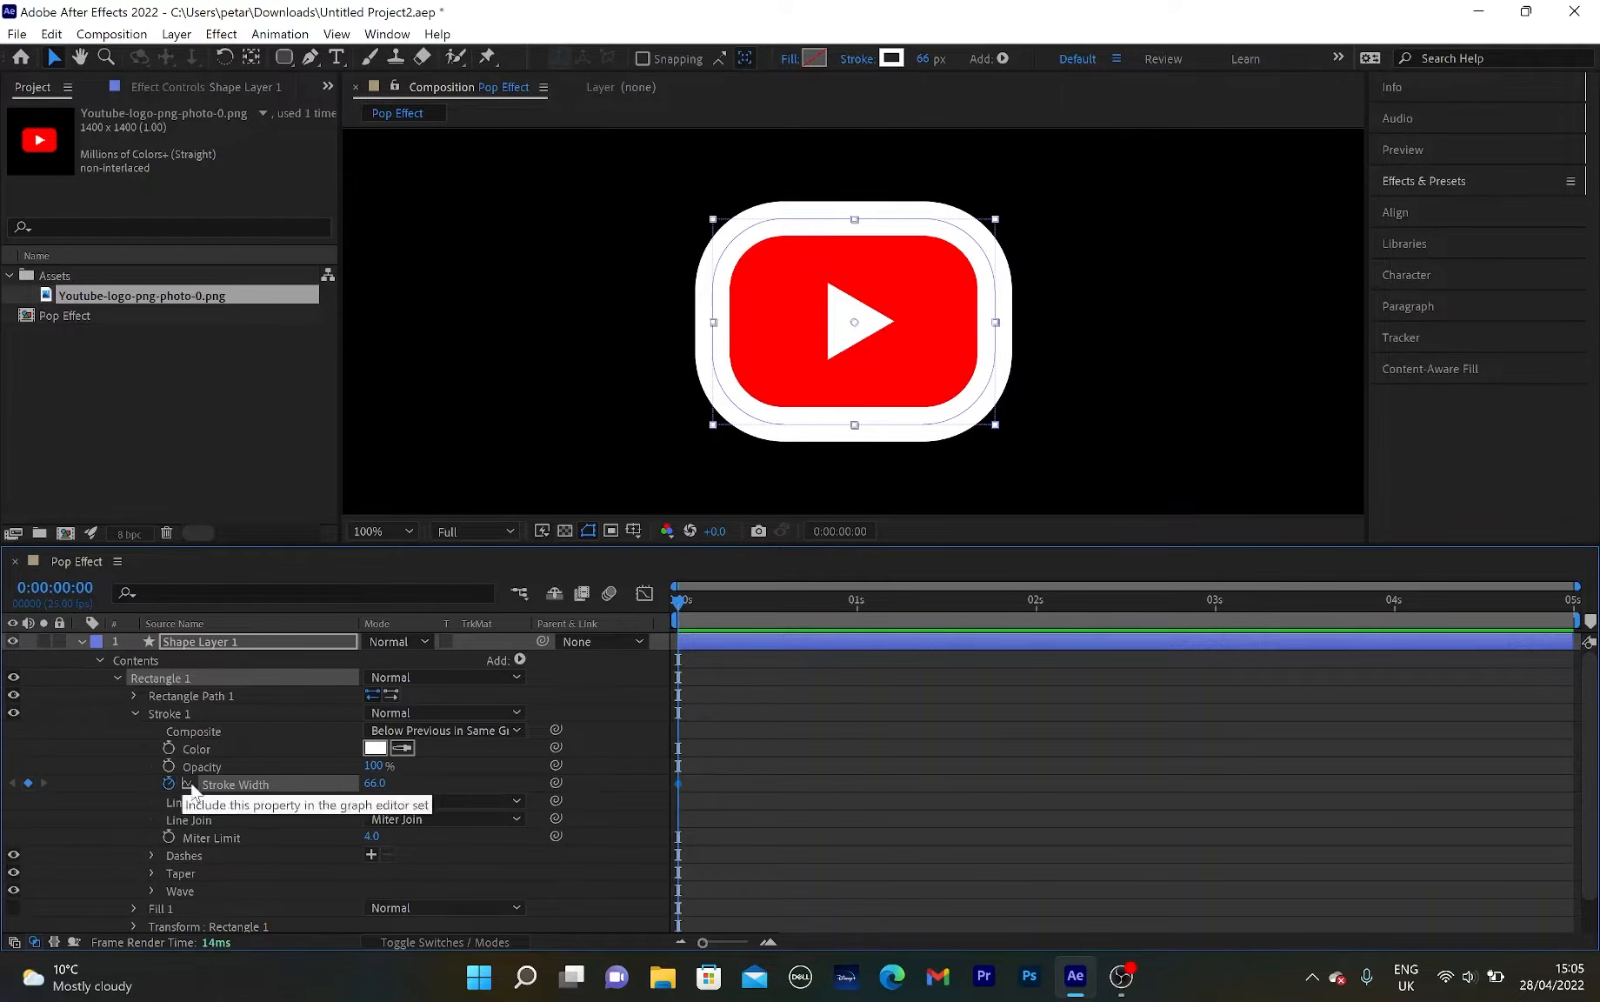
{"action": "left_click_drag", "start_coordinate": [678, 601], "coordinate": [857, 645]}
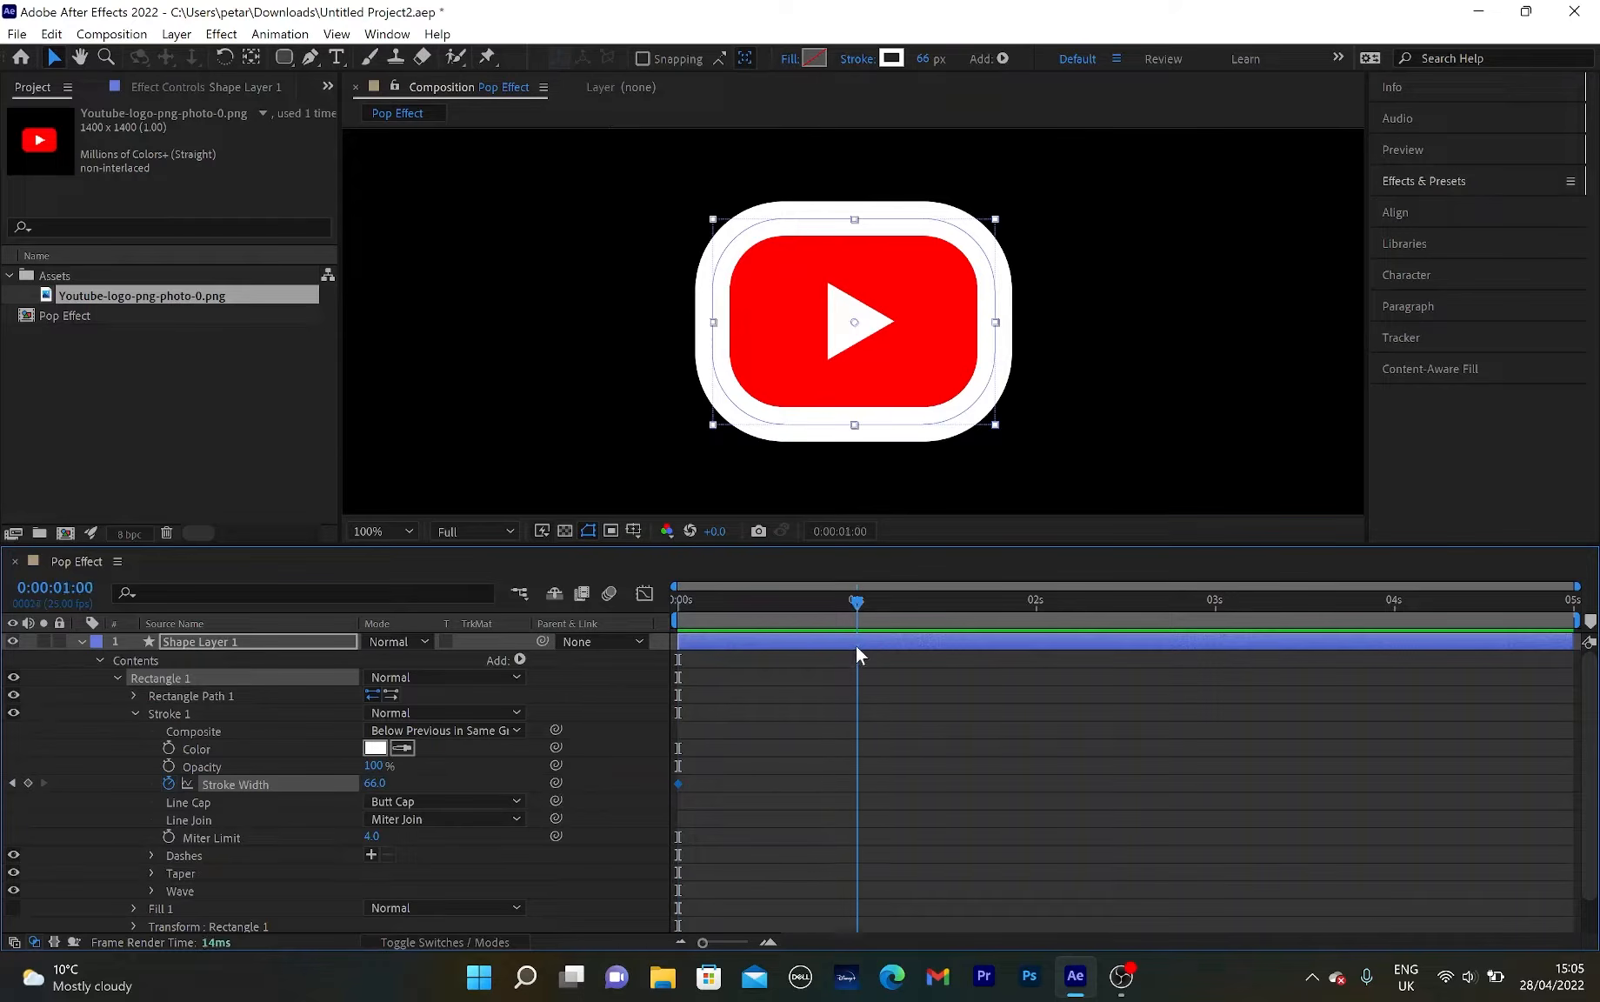
{"action": "left_click", "coordinate": [375, 782]}
{"action": "type", "text": "0"}
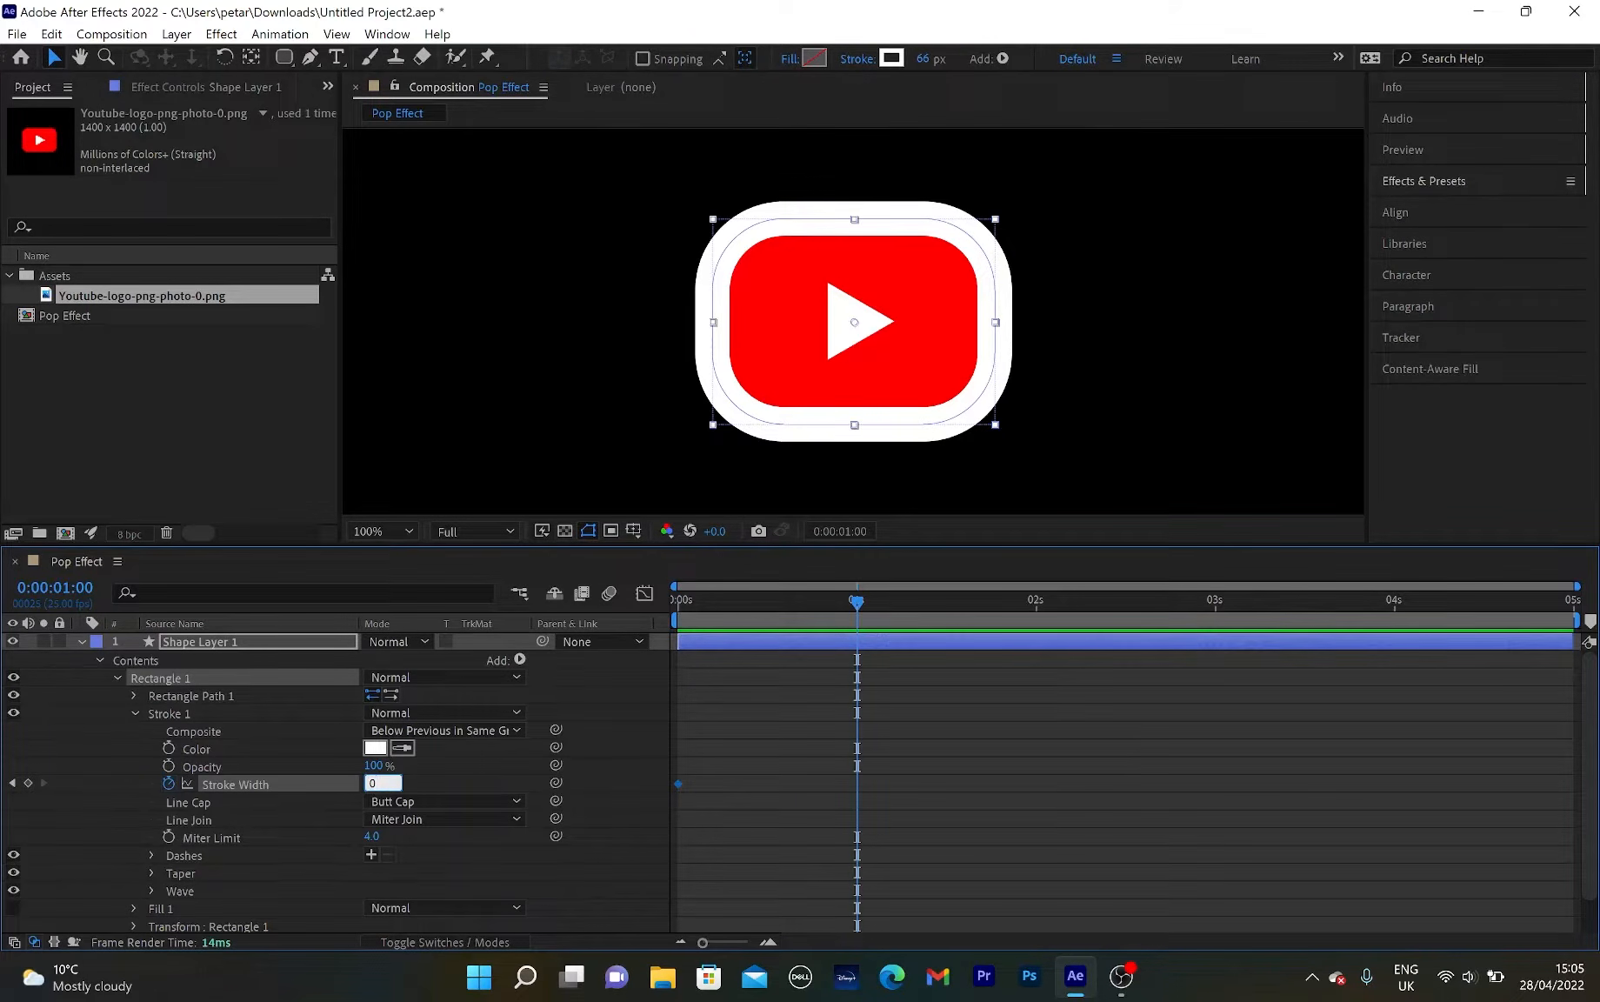
{"action": "key", "text": "Return"}
{"action": "left_click", "coordinate": [944, 749]}
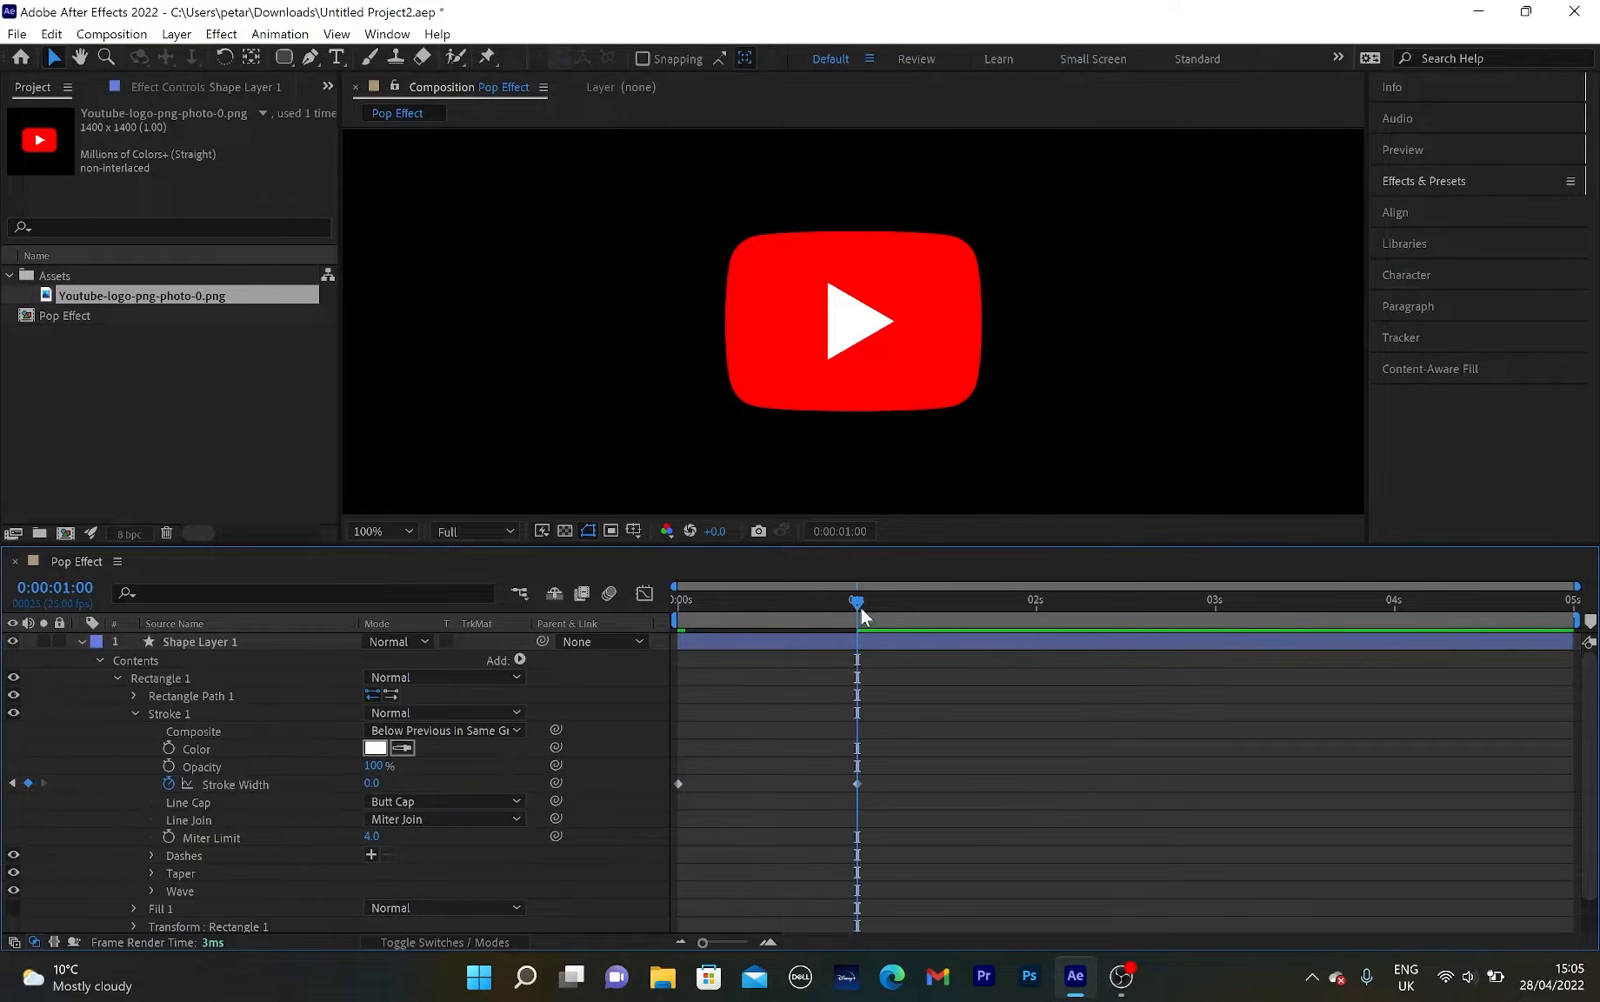
{"action": "left_click_drag", "start_coordinate": [861, 608], "coordinate": [697, 597]}
{"action": "key", "text": "space"}
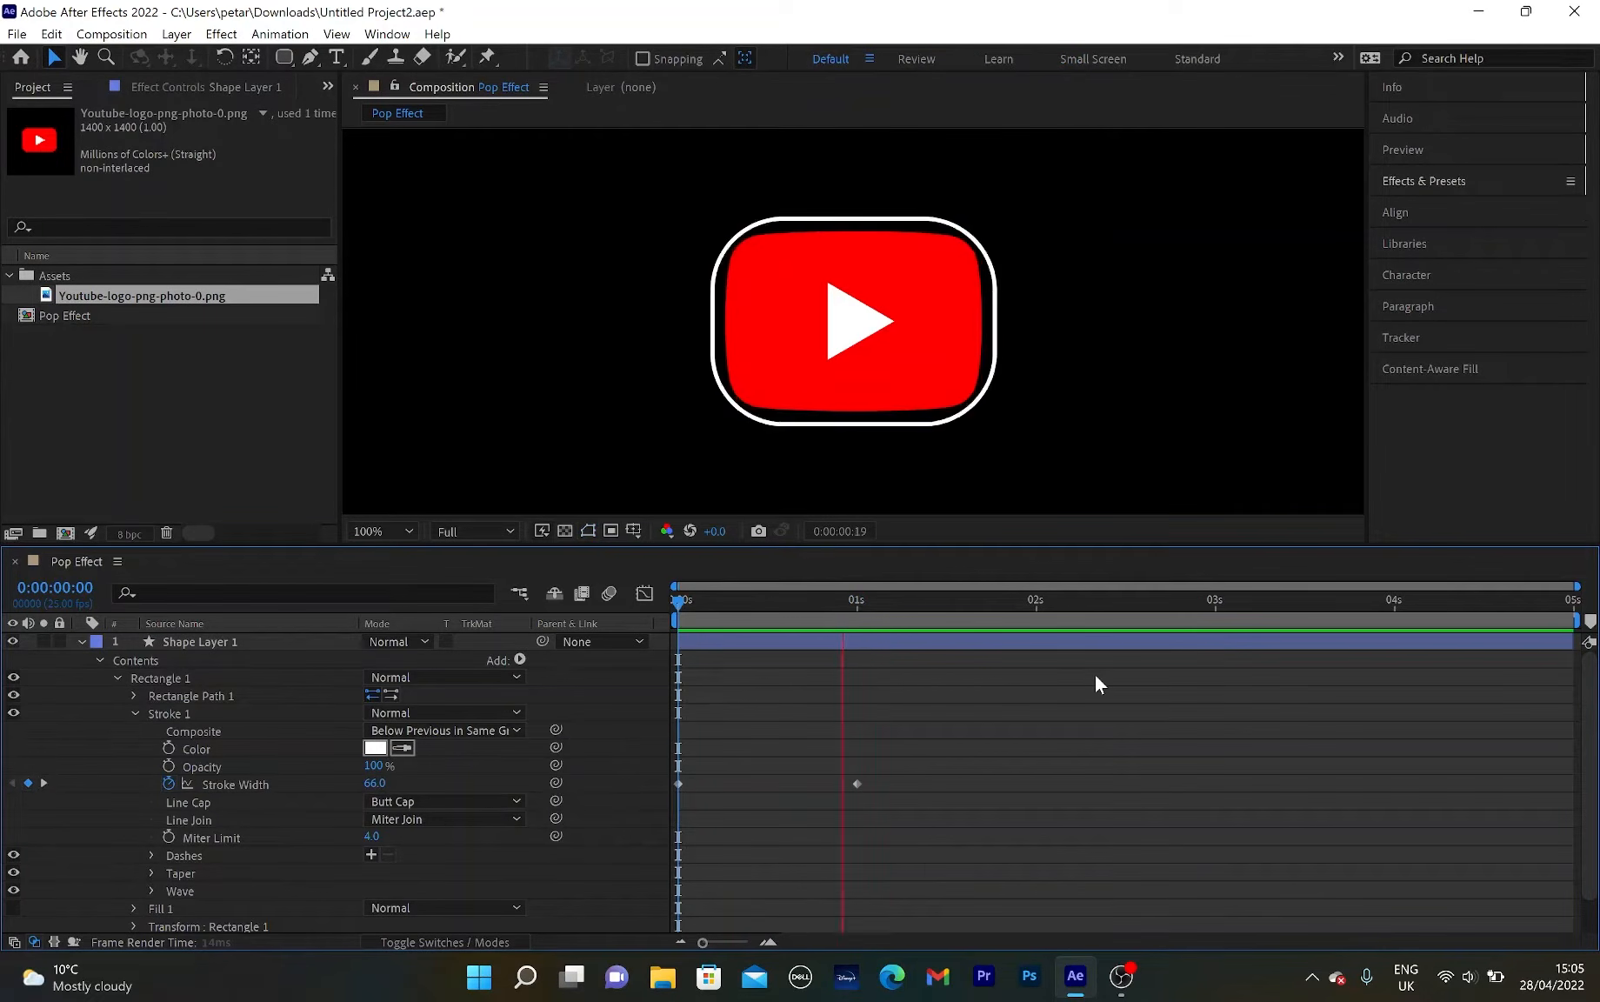
{"action": "key", "text": "space"}
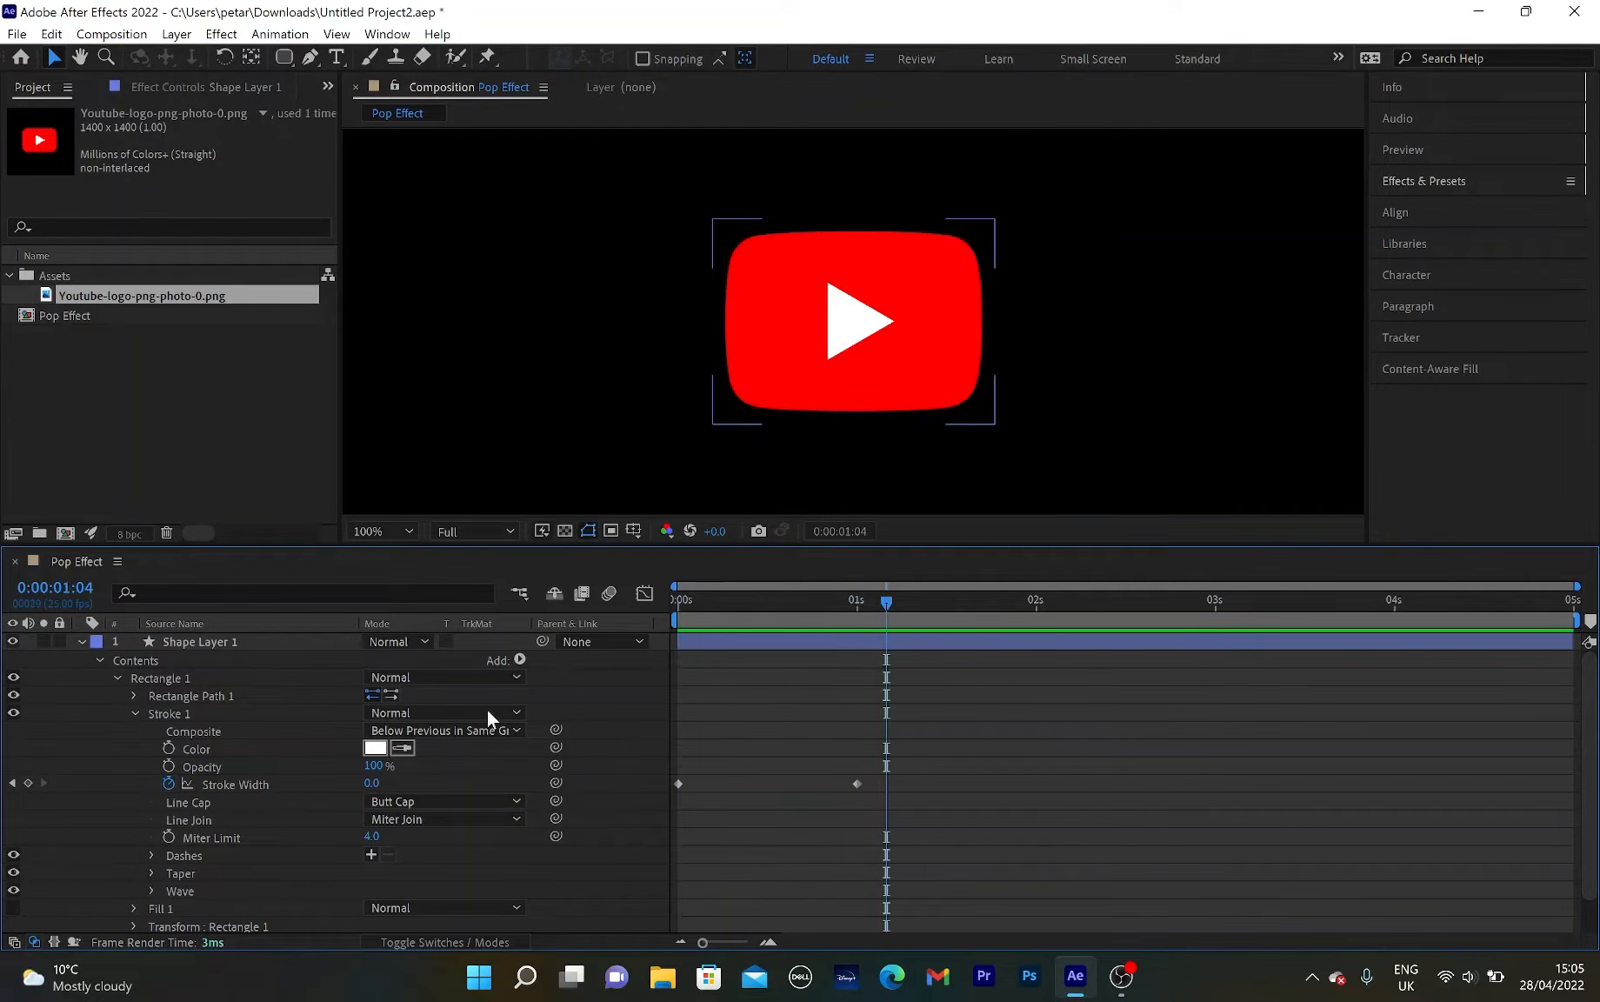
Collapse Shape Layer 1, show its Scale and Rotation, and add a keyframe for both at 0:00:01:04.
{"action": "left_click", "coordinate": [82, 641]}
{"action": "left_click", "coordinate": [186, 658]}
{"action": "left_click", "coordinate": [201, 641]}
{"action": "left_click", "coordinate": [201, 641]}
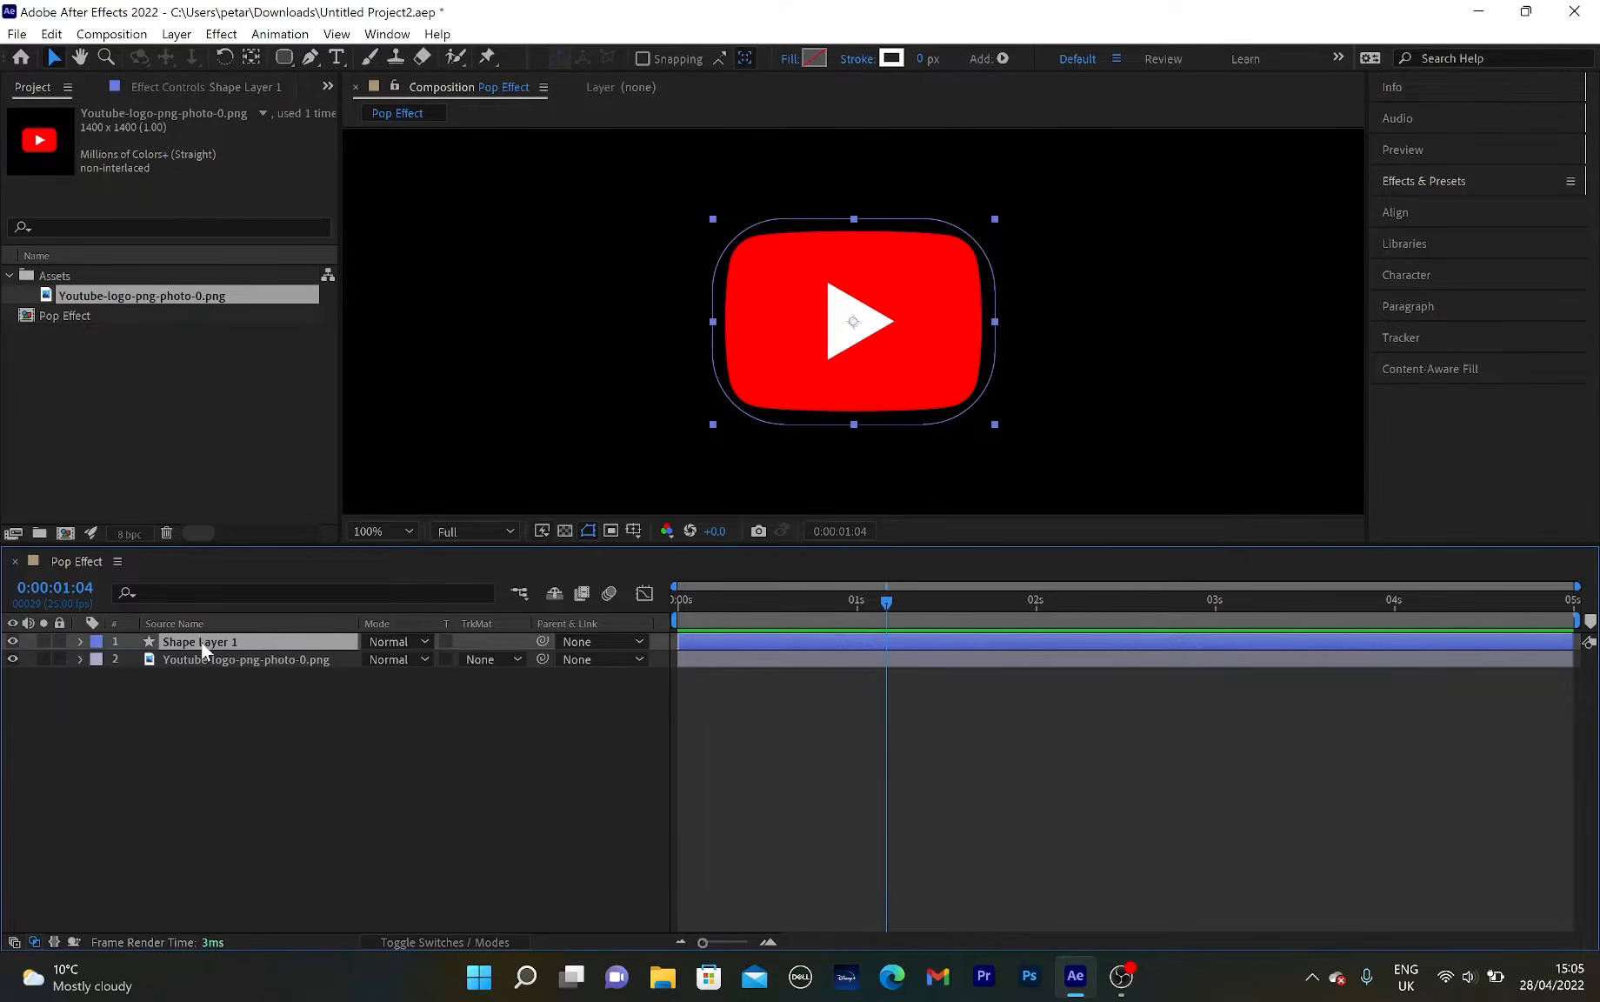
{"action": "key", "text": "s"}
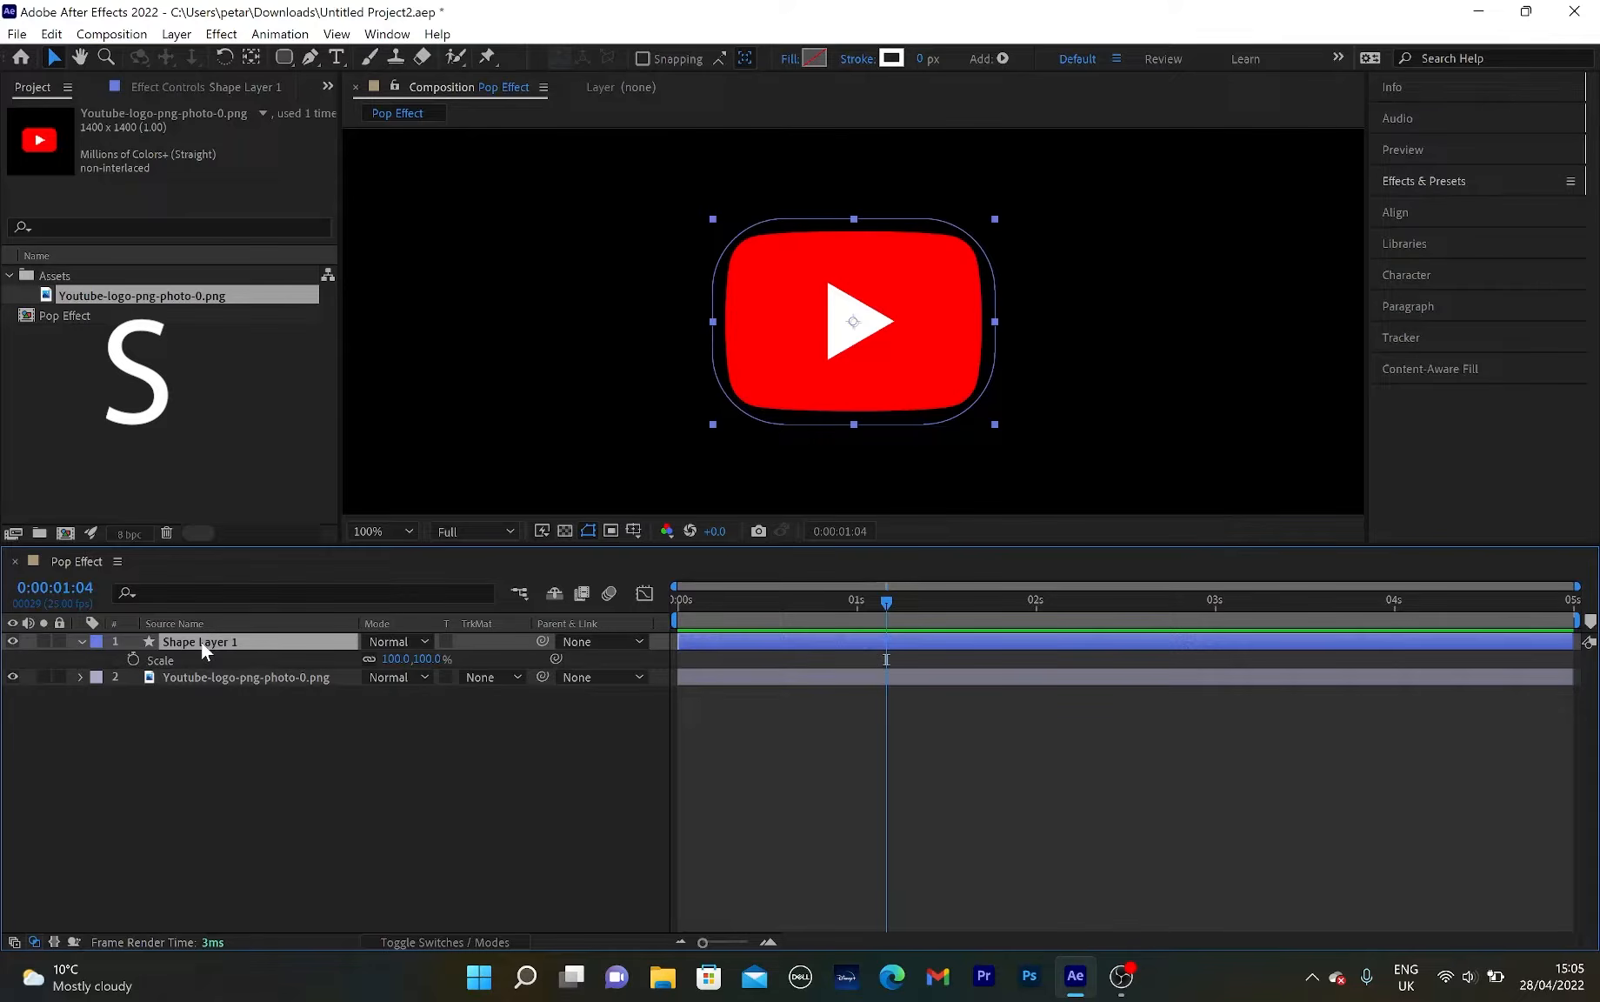
{"action": "key", "text": "shift+r"}
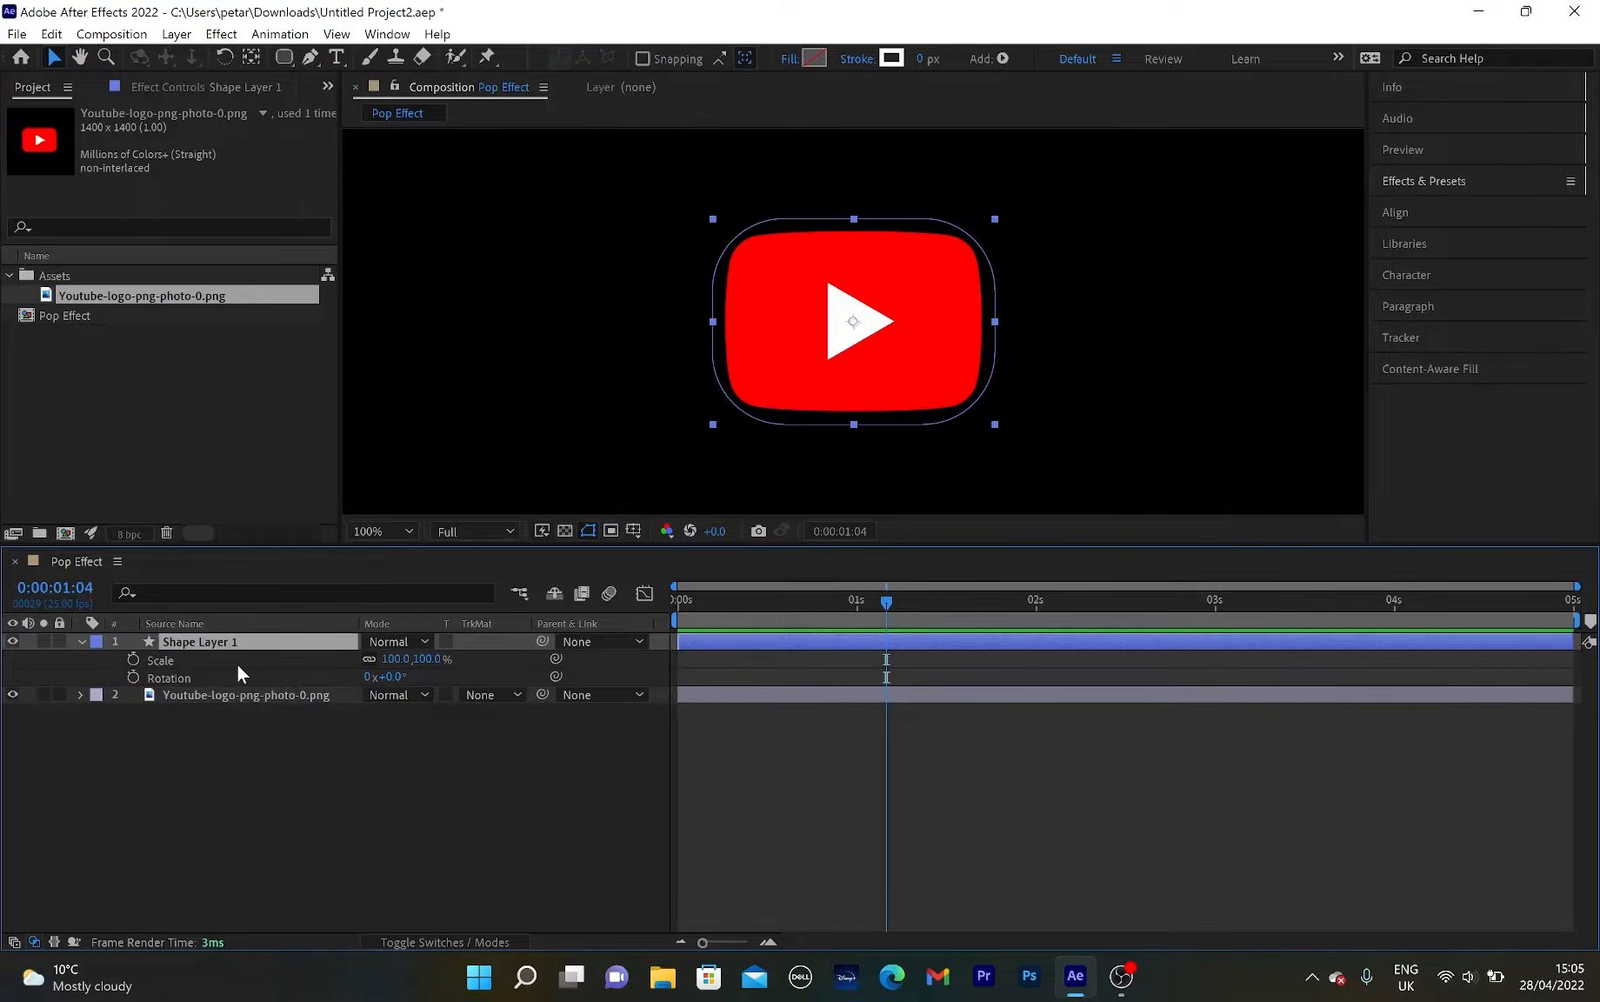
{"action": "left_click", "coordinate": [134, 659]}
{"action": "left_click", "coordinate": [133, 677]}
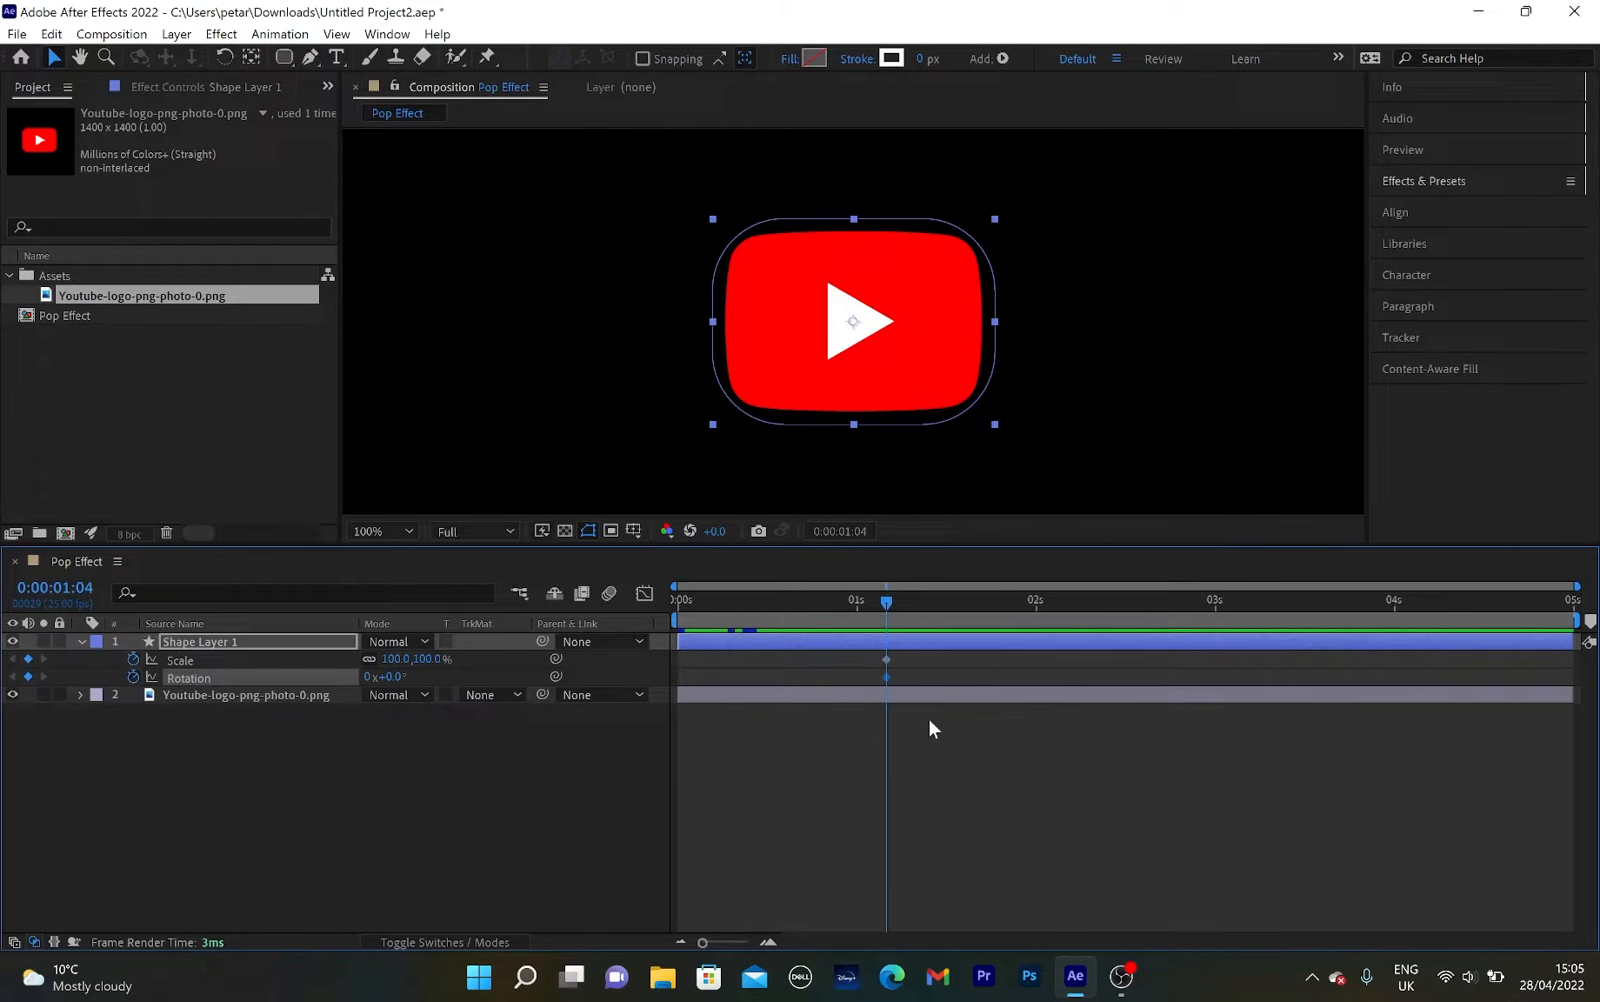
At 0:00:00:01, set Shape Layer 1's Rotation to 90° and Scale to 0%, and preview the animation.
{"action": "left_click_drag", "start_coordinate": [891, 604], "coordinate": [686, 620]}
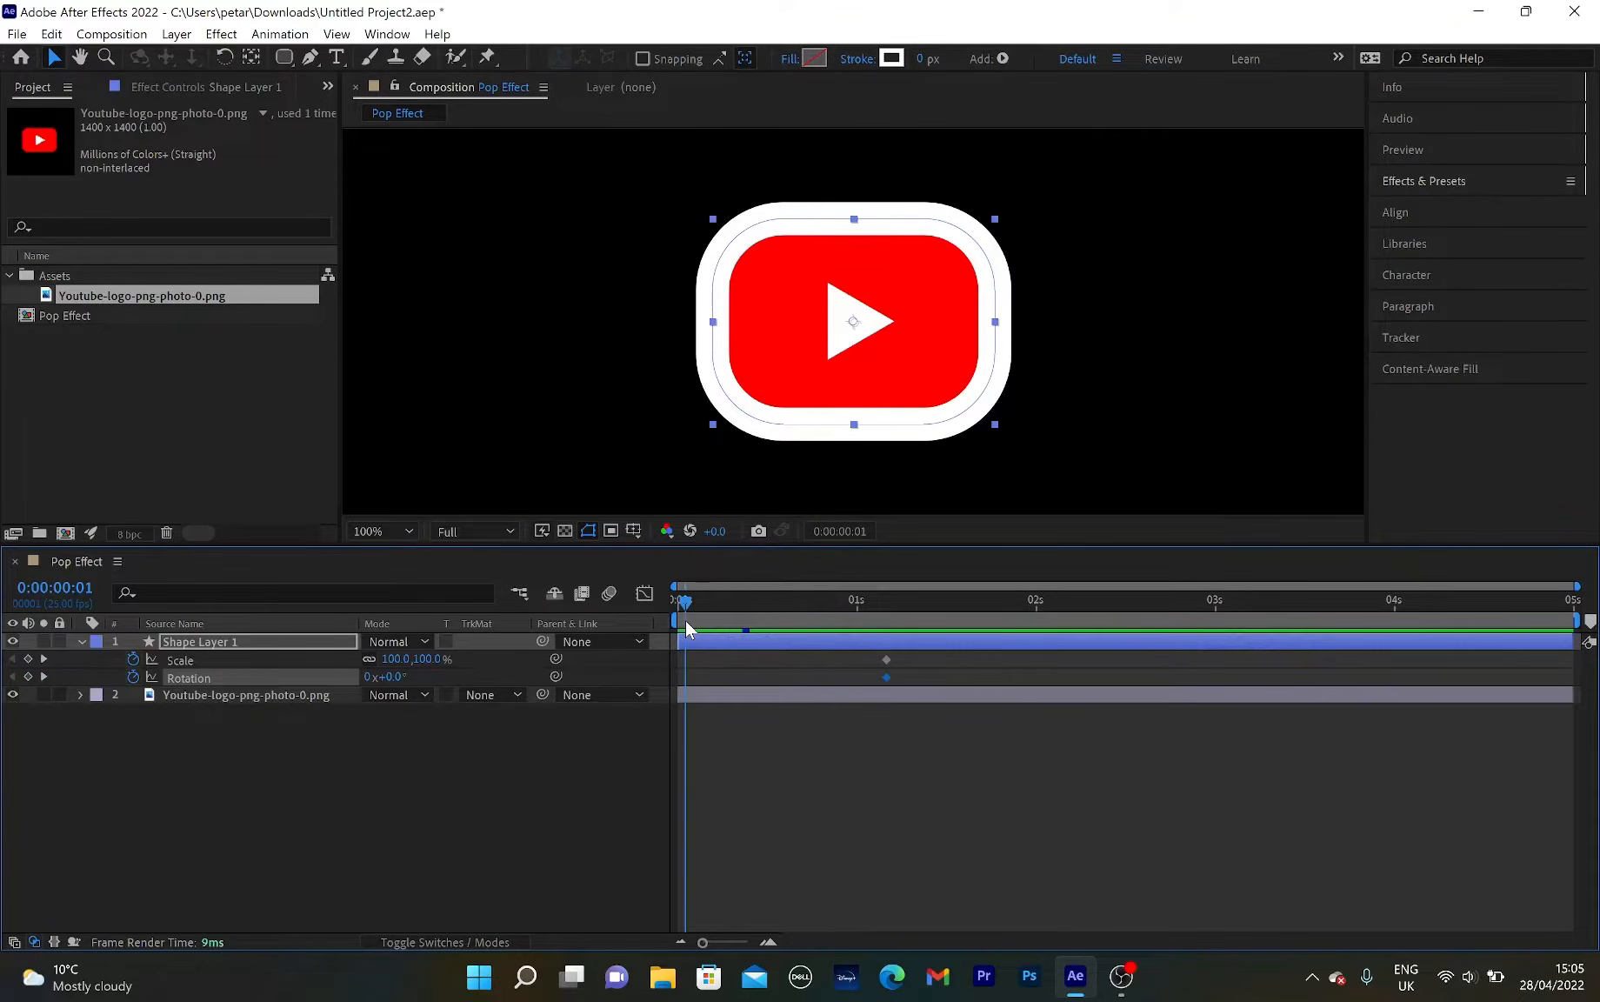
{"action": "left_click", "coordinate": [398, 677]}
{"action": "type", "text": "90"}
{"action": "key", "text": "Return"}
{"action": "left_click", "coordinate": [393, 659]}
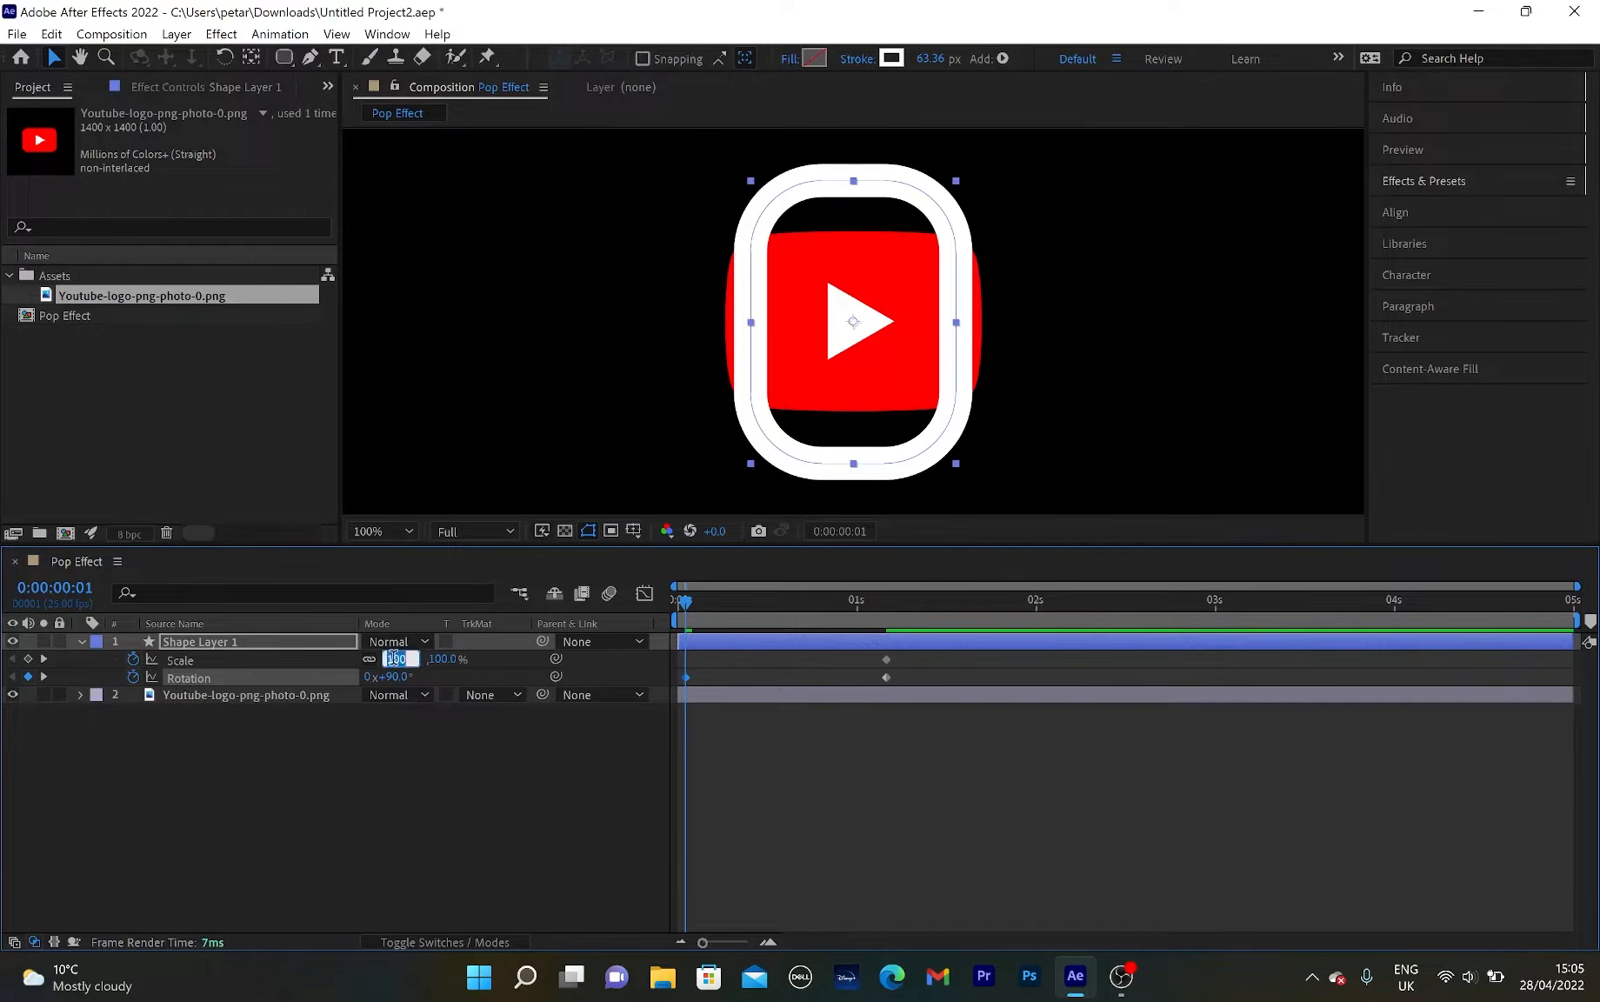
{"action": "type", "text": "0"}
{"action": "key", "text": "Return"}
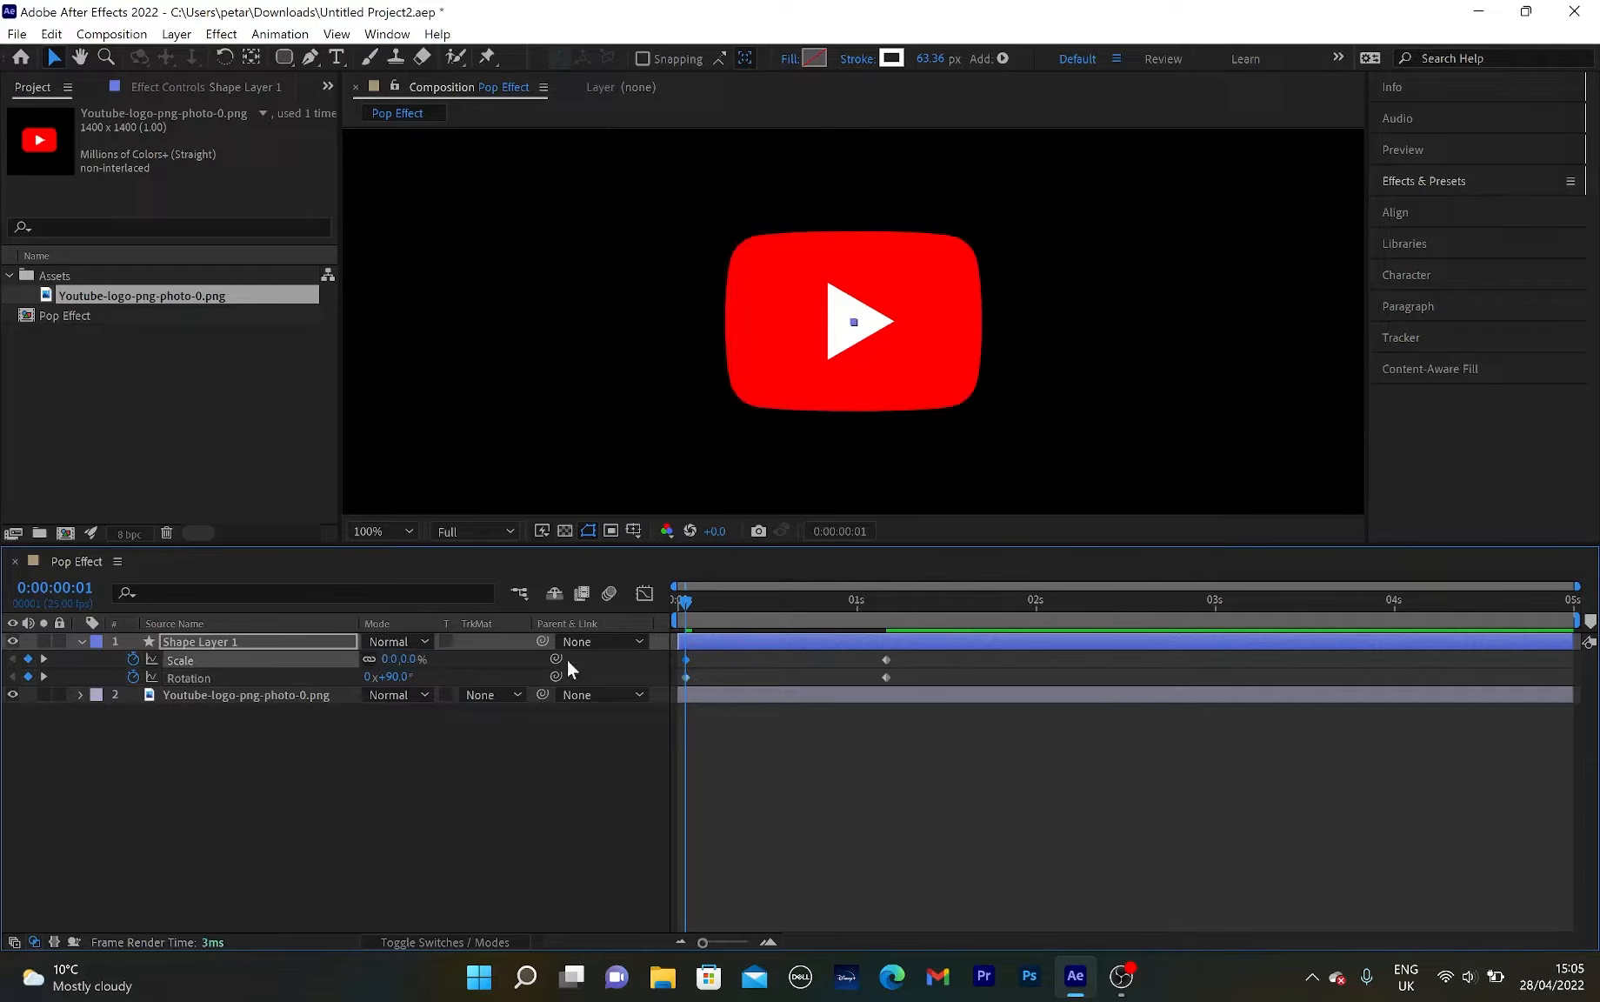
{"action": "left_click", "coordinate": [692, 629]}
{"action": "key", "text": "space"}
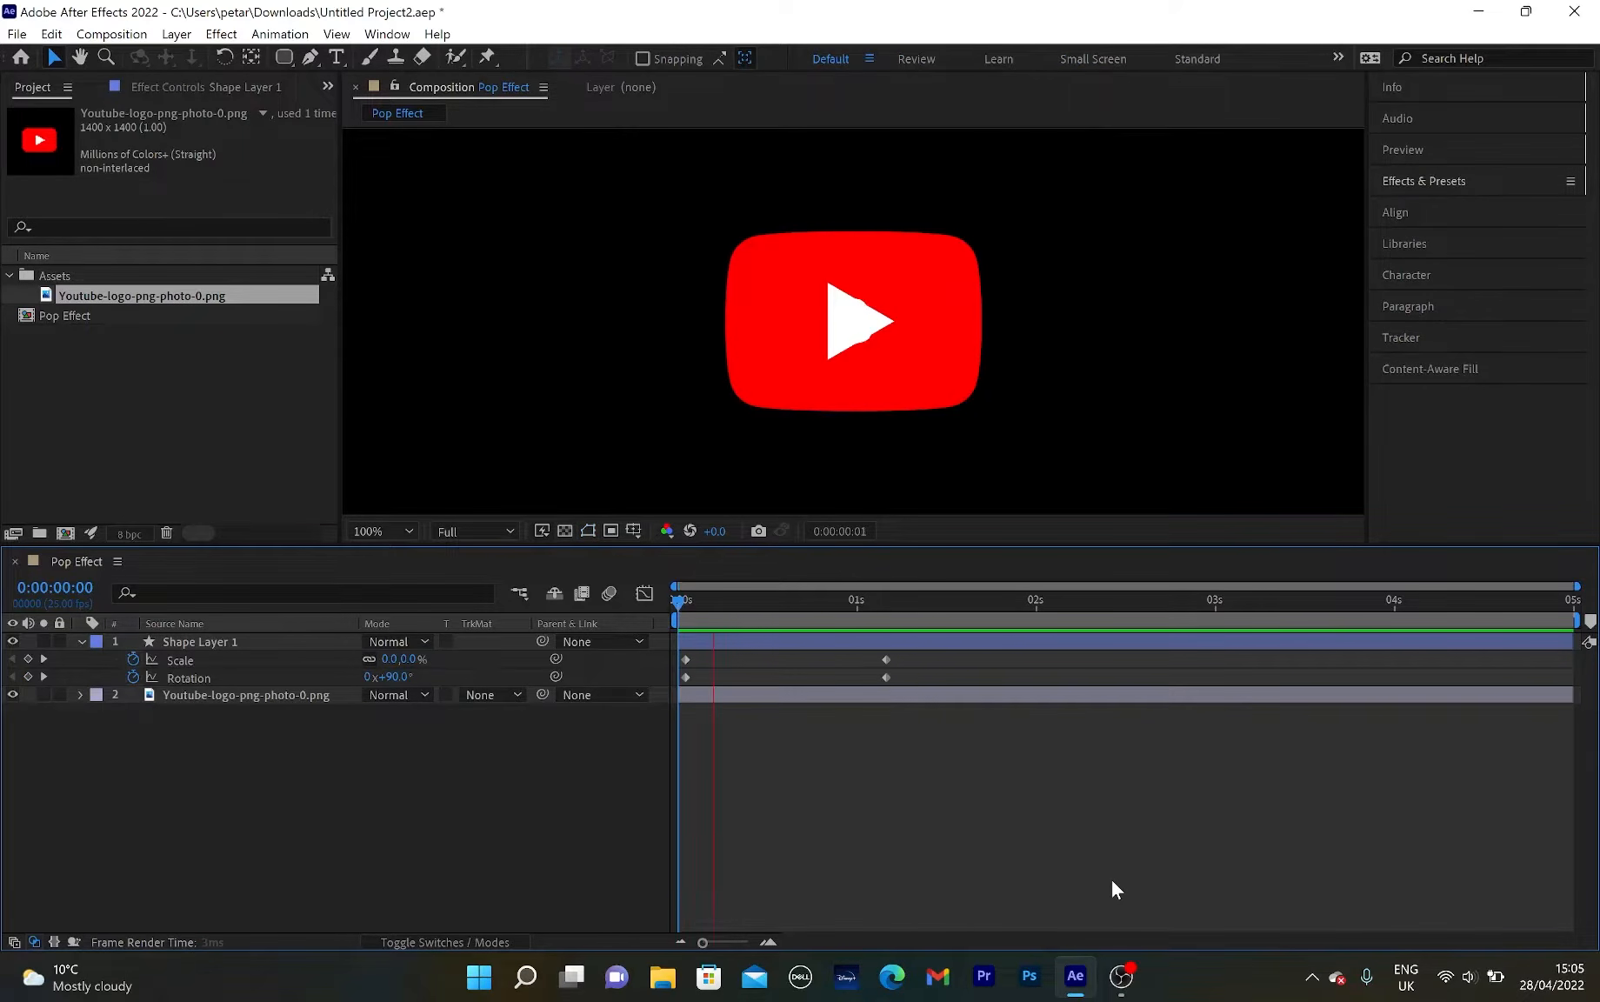
Show all keyframed properties of Shape Layer 1 and shift the Scale and Rotation keyframes to align with the Stroke Width keyframes at 0:00:00:00 and 0:00:01:00.
{"action": "left_click", "coordinate": [1111, 879]}
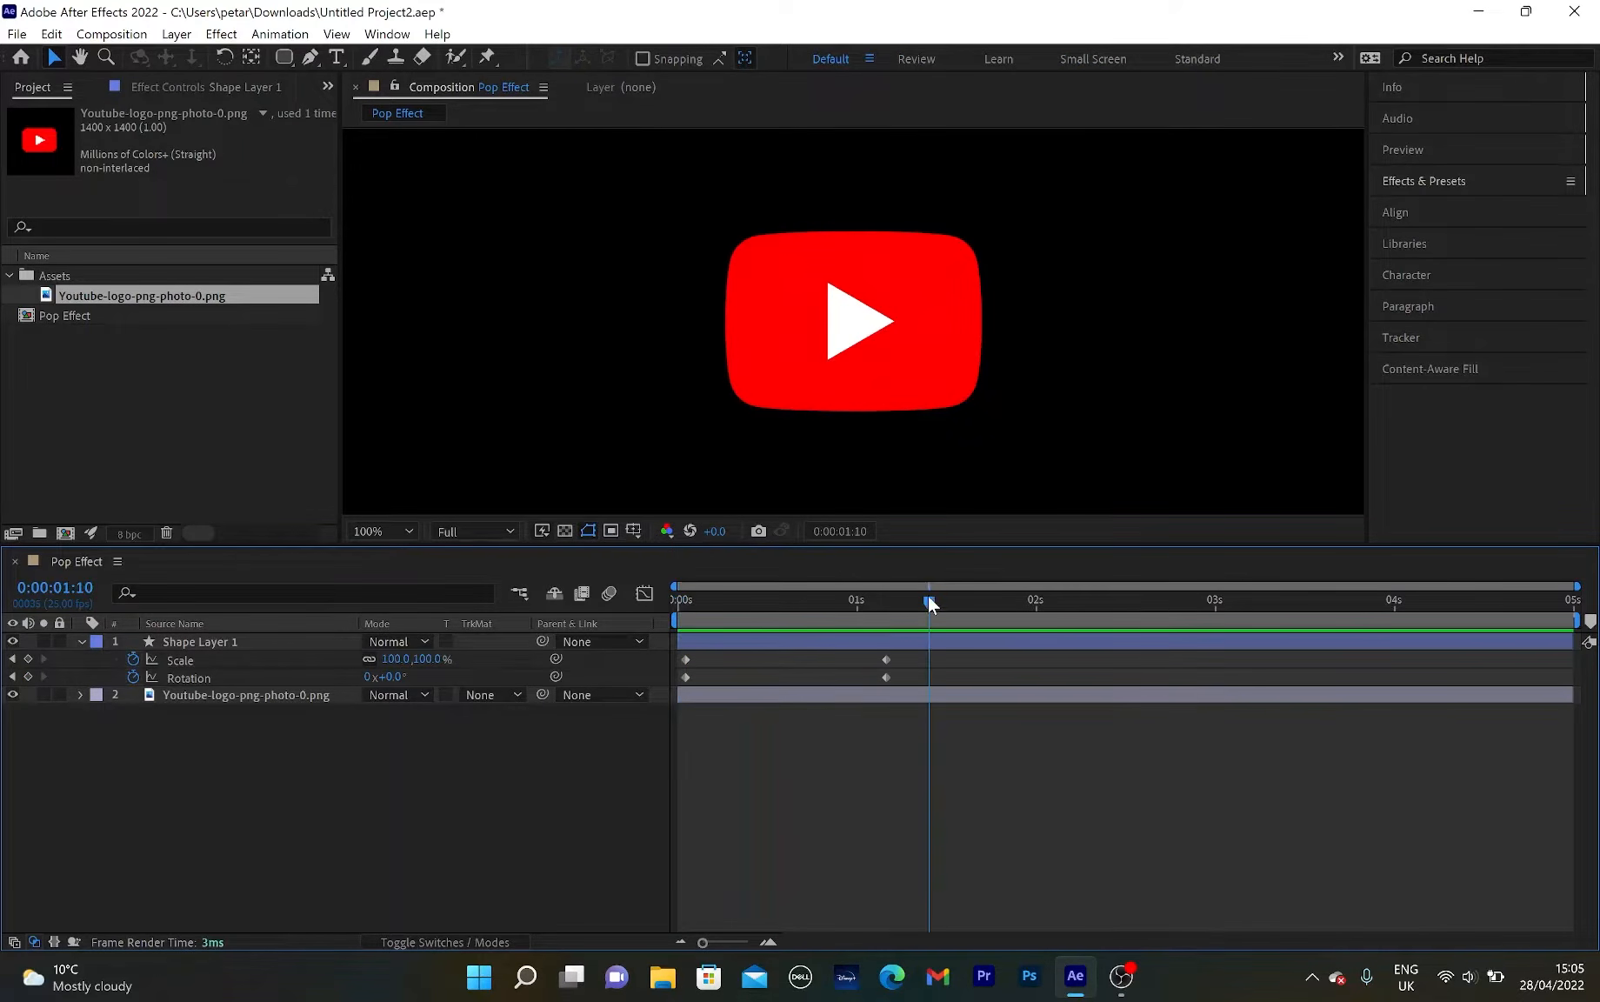
{"action": "left_click_drag", "start_coordinate": [929, 600], "coordinate": [832, 603]}
{"action": "key", "text": "u"}
{"action": "key", "text": "u"}
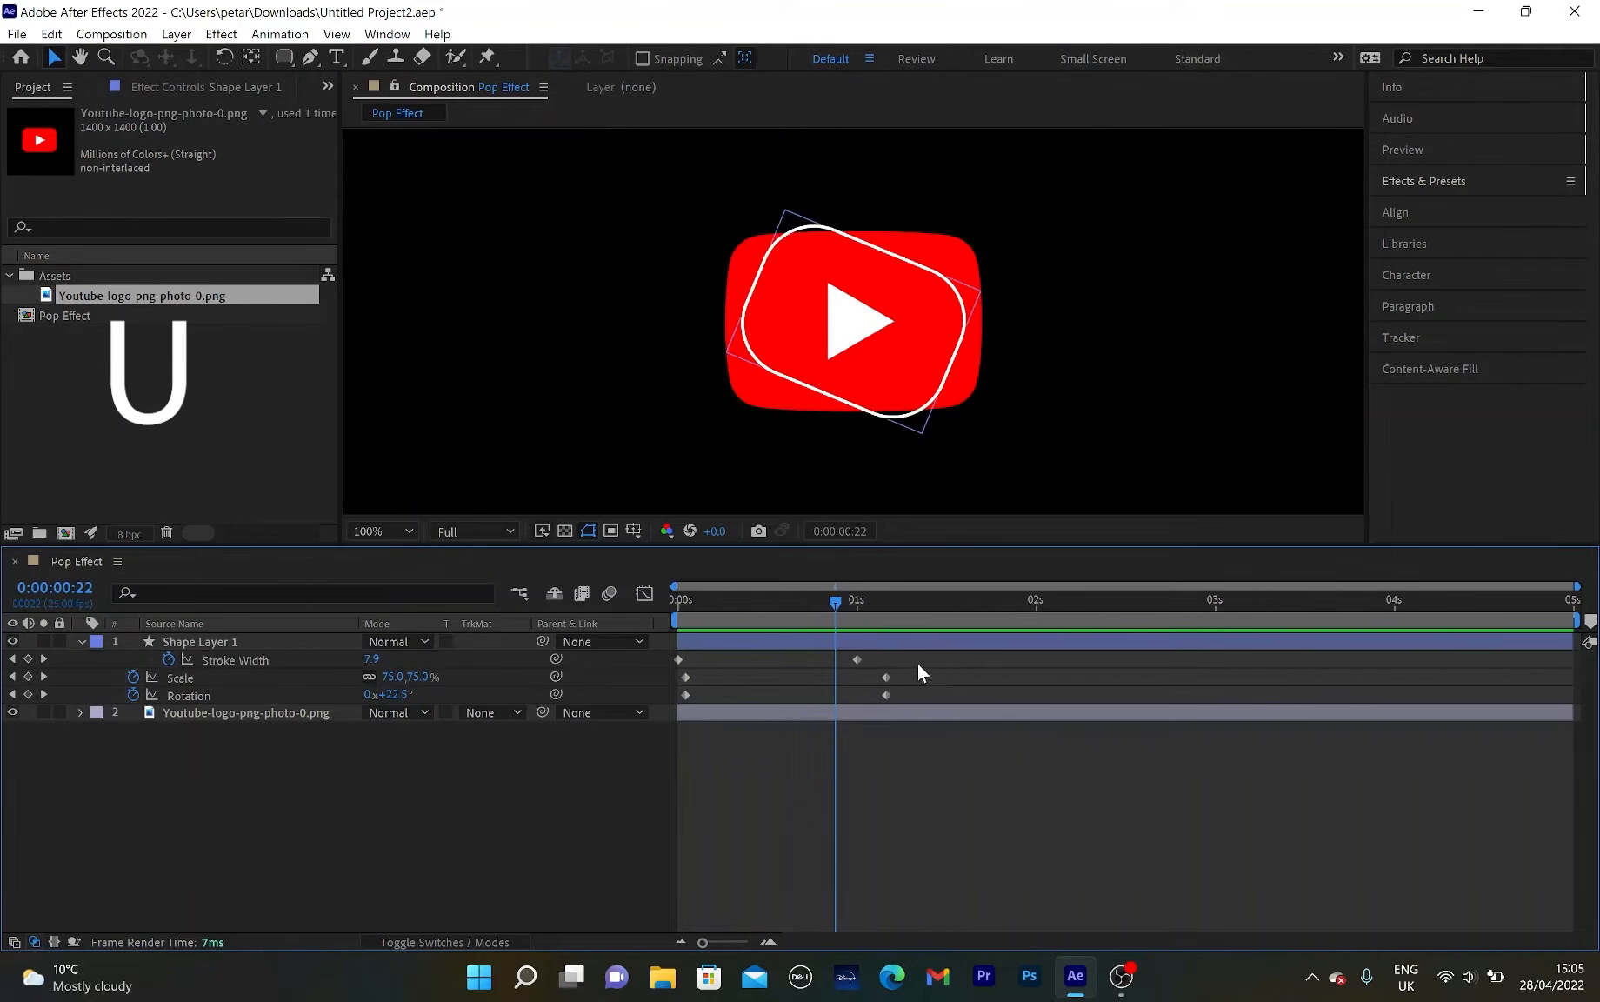
{"action": "left_click_drag", "start_coordinate": [983, 674], "coordinate": [672, 708]}
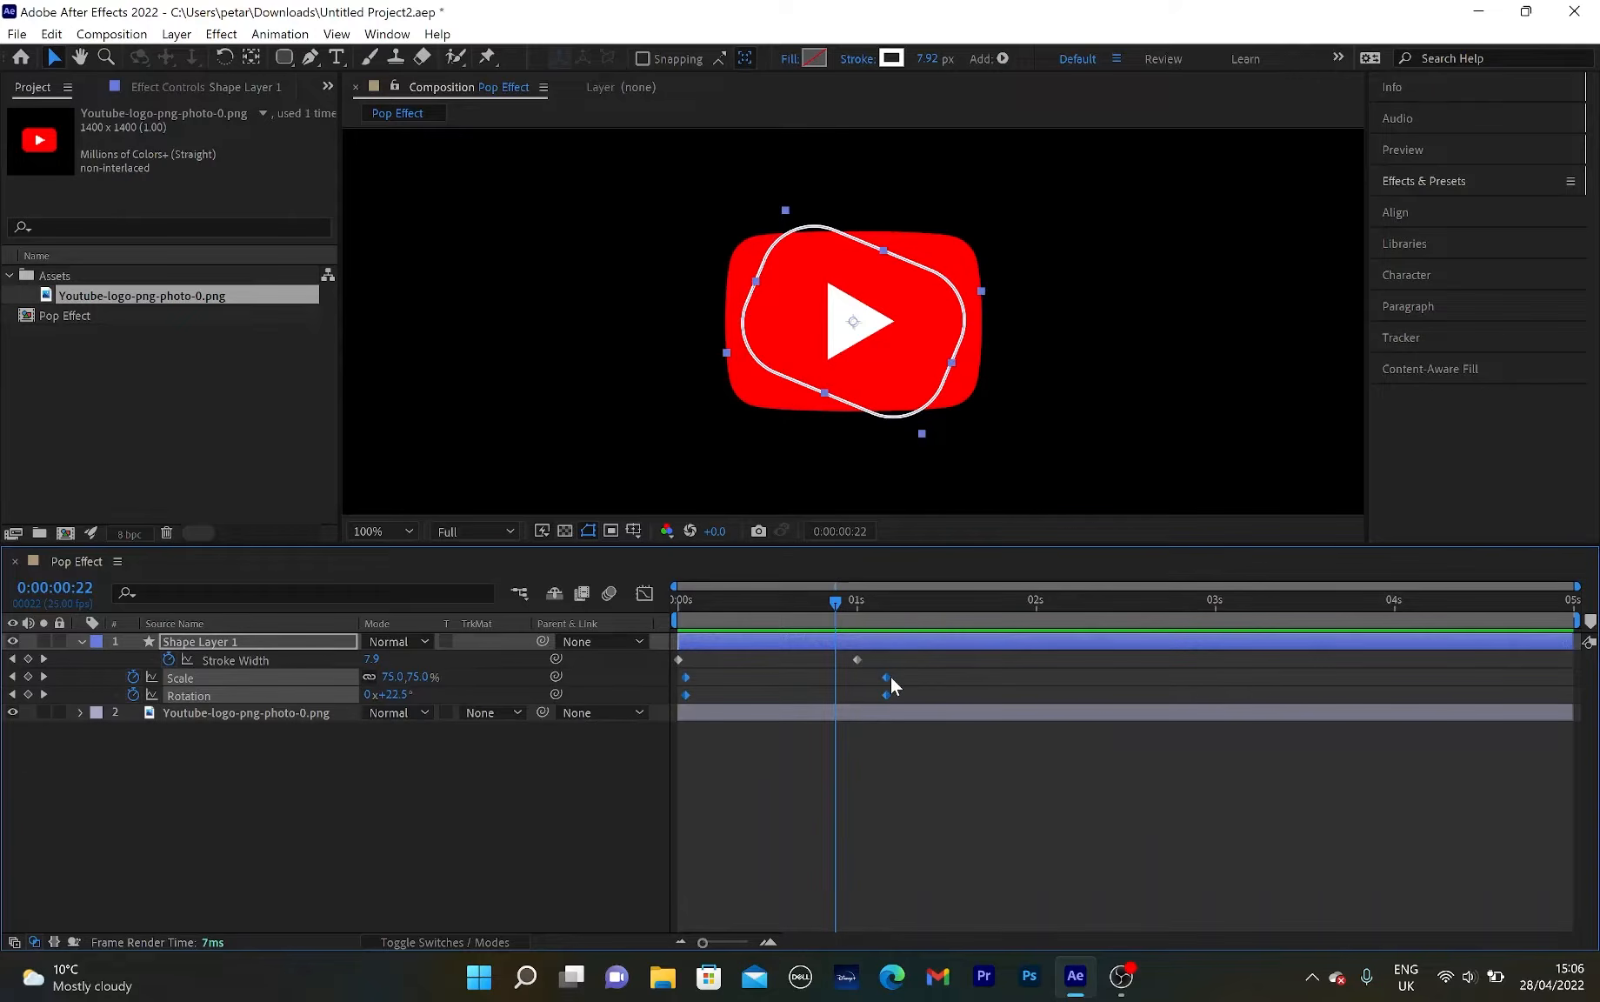
{"action": "left_click_drag", "start_coordinate": [891, 677], "coordinate": [856, 680]}
{"action": "left_click", "coordinate": [886, 673]}
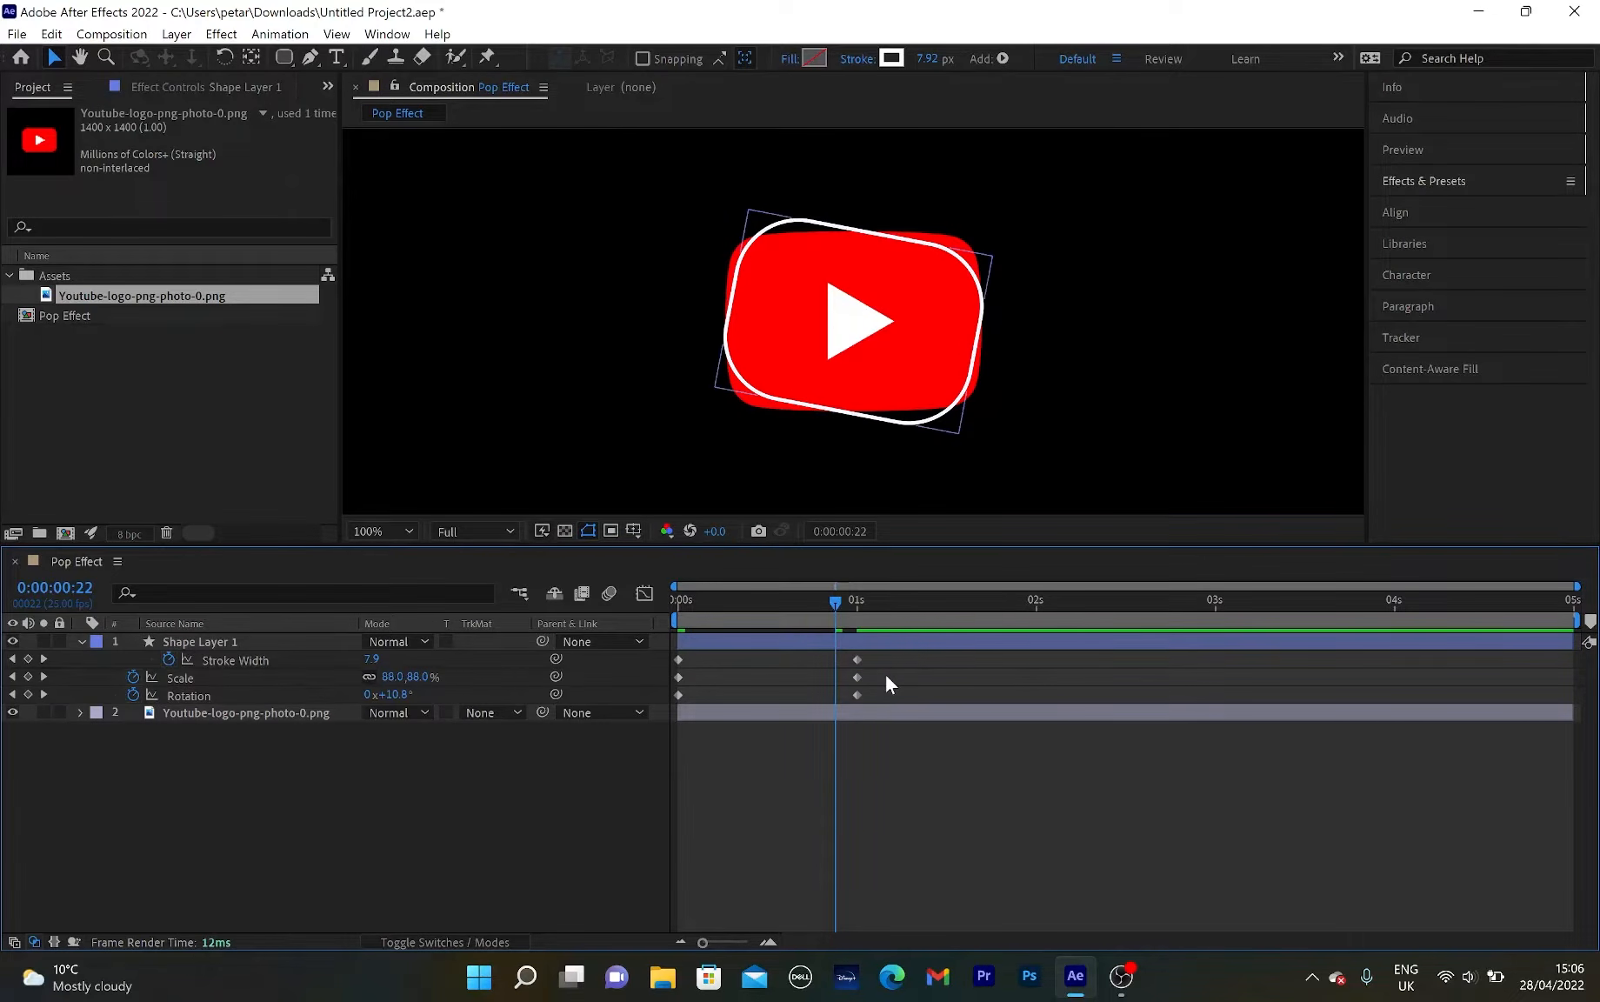
Apply Easy Ease to Shape Layer 1's Stroke Width, Scale and Rotation keyframes at 0:00:01:00.
{"action": "left_click", "coordinate": [910, 648]}
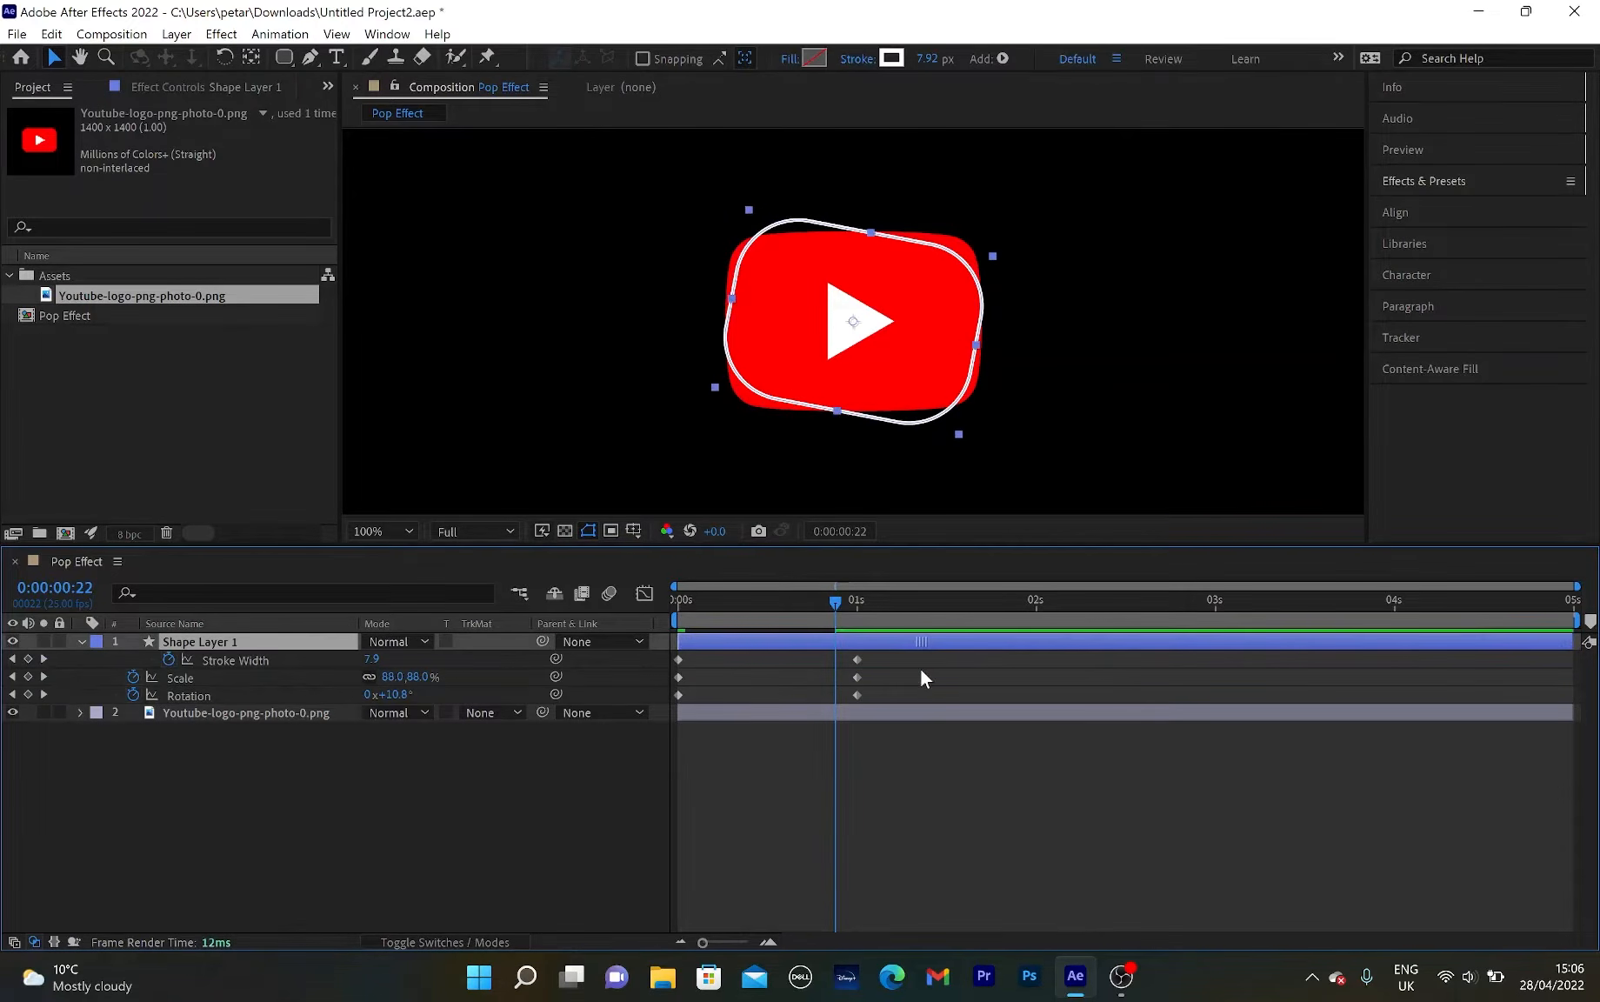
{"action": "left_click_drag", "start_coordinate": [922, 663], "coordinate": [843, 696]}
{"action": "right_click", "coordinate": [859, 689]}
{"action": "mouse_move", "coordinate": [923, 681]}
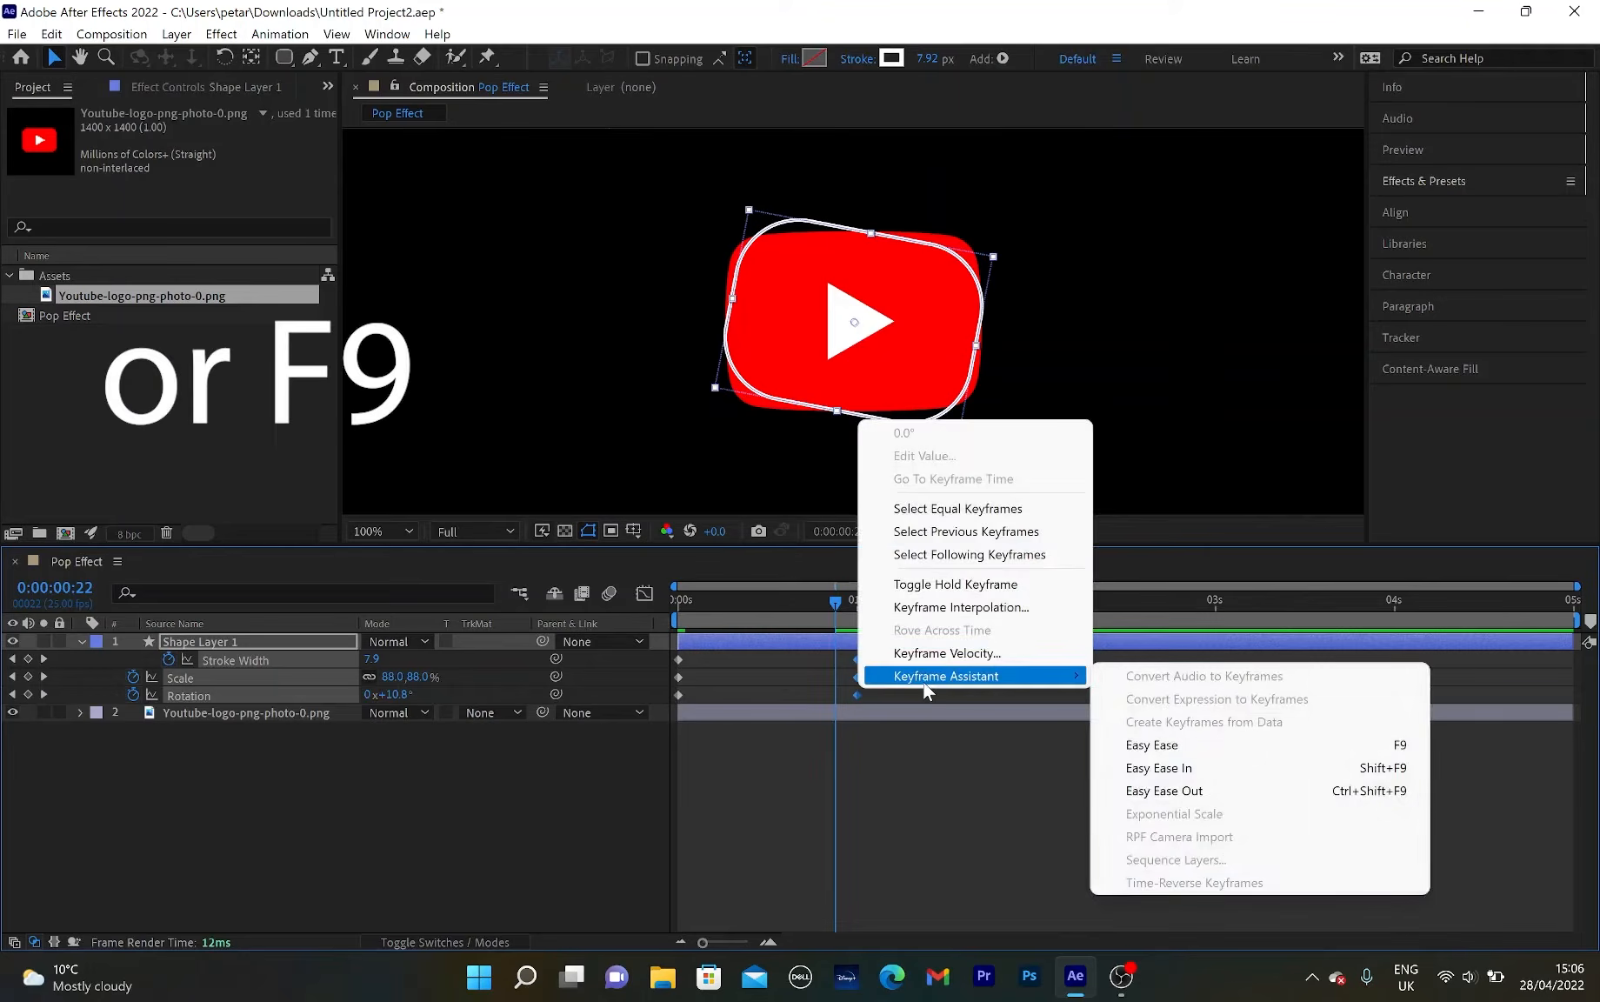
{"action": "left_click", "coordinate": [1150, 745]}
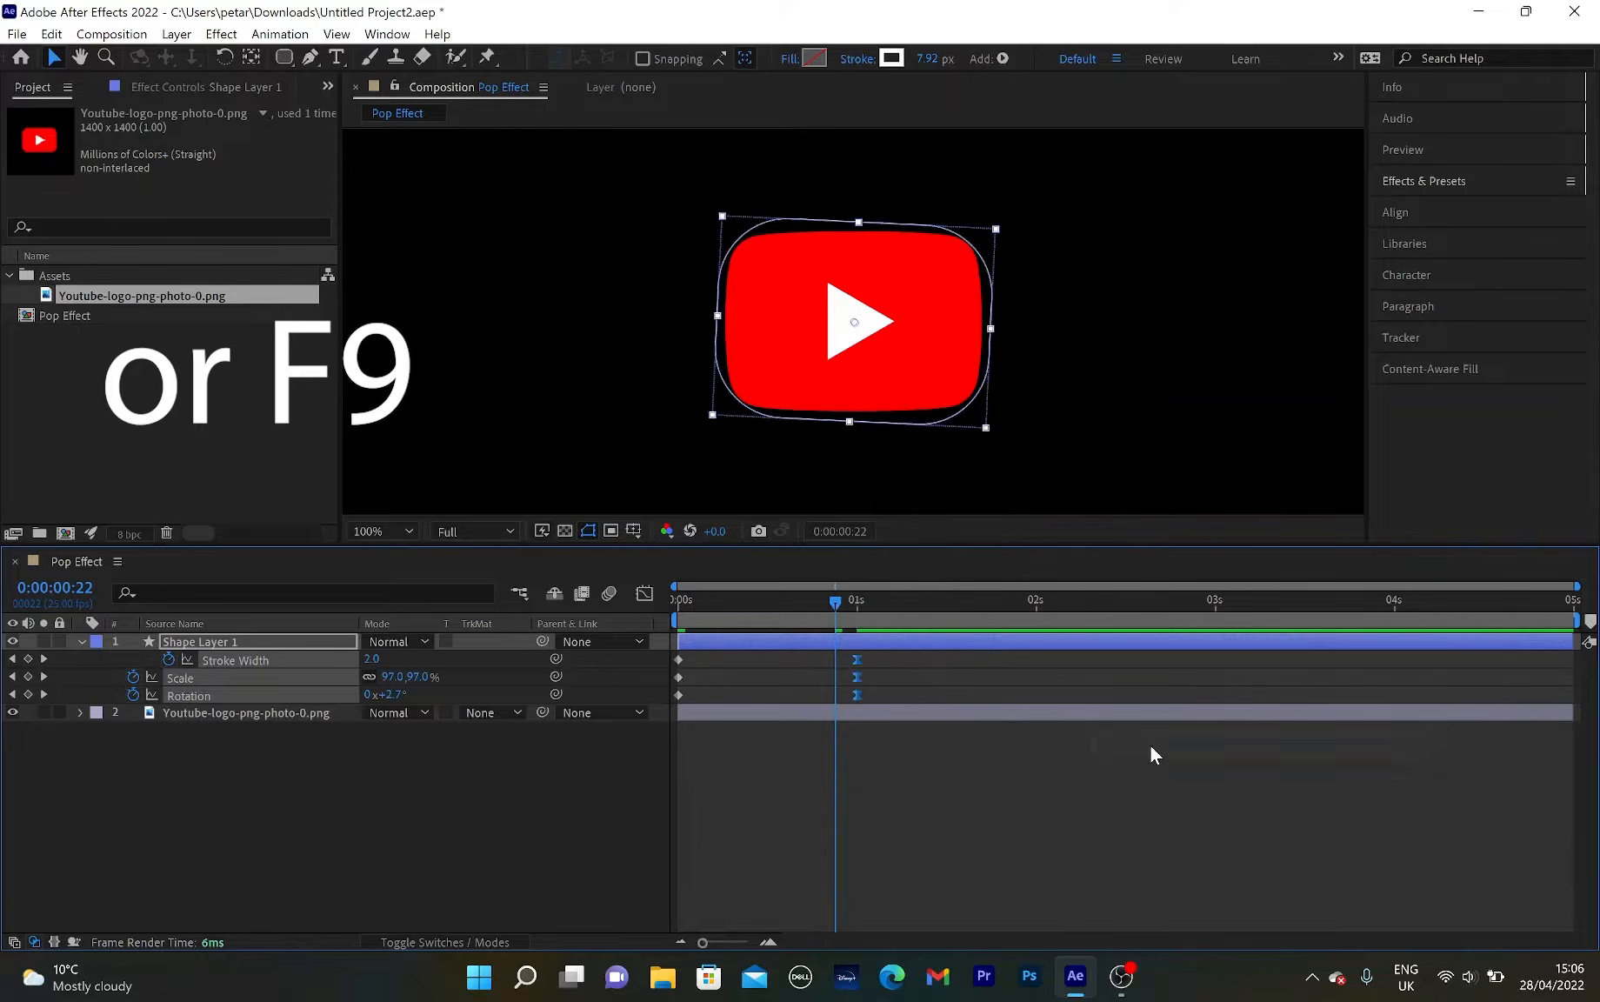
In the speed graph, extend the ease handle of the three keyframes at 0:00:01:00 toward the start so the motion begins fast and slows down.
{"action": "left_click", "coordinate": [647, 598]}
{"action": "left_click", "coordinate": [645, 594]}
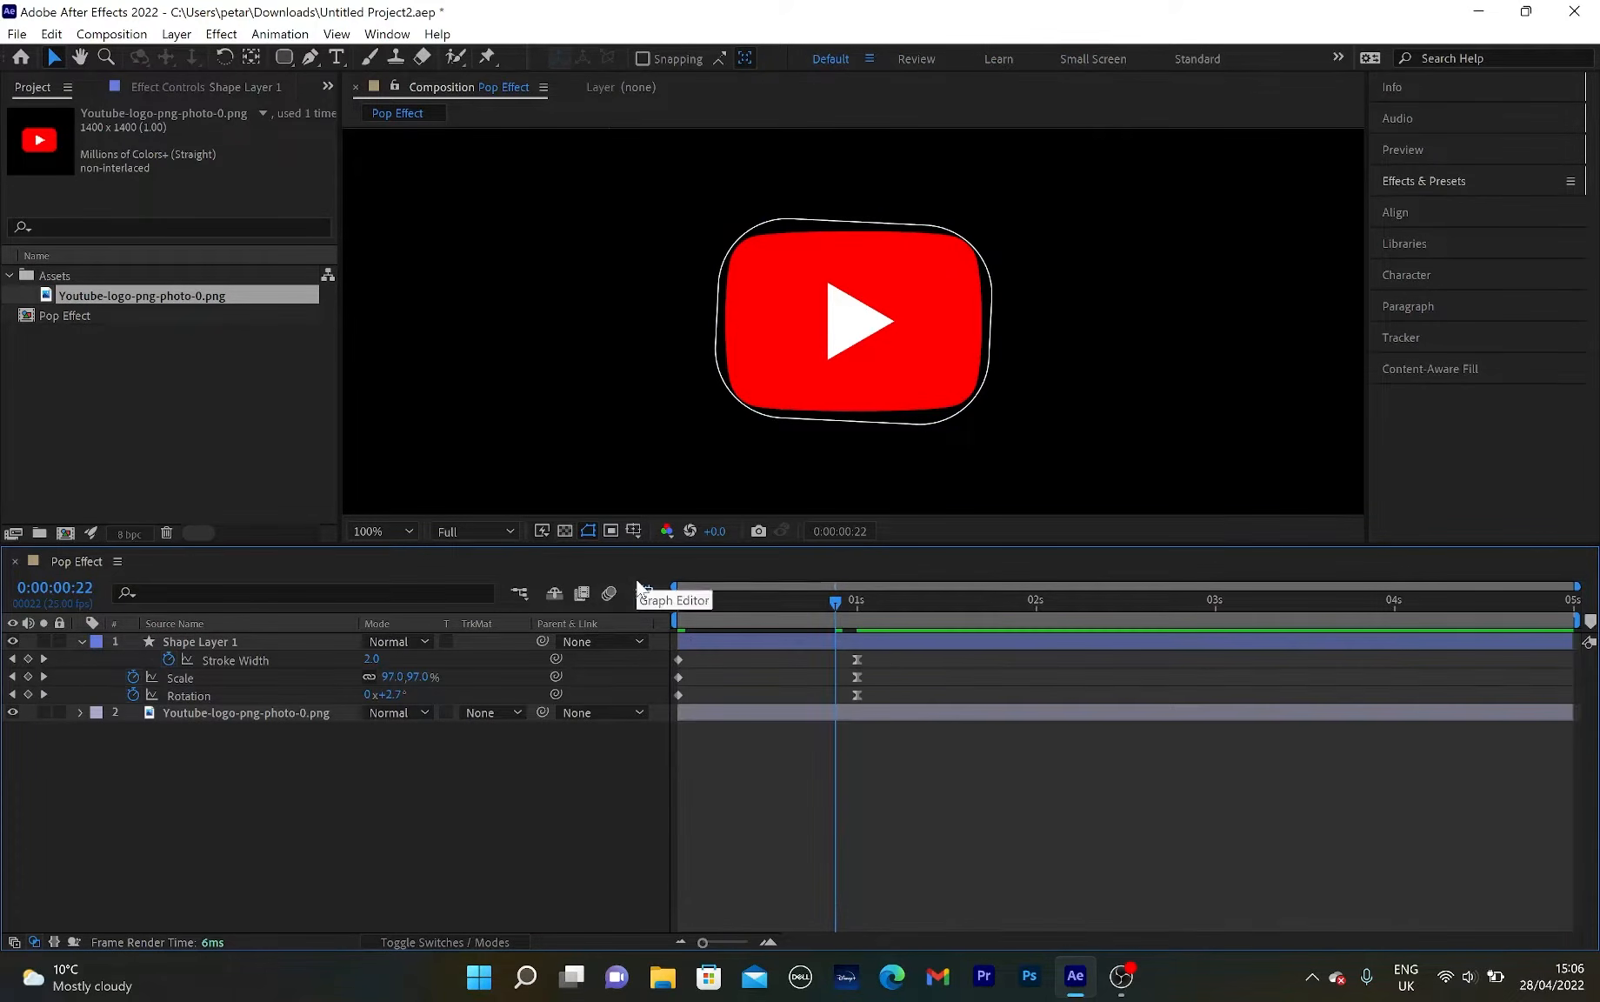
{"action": "left_click_drag", "start_coordinate": [879, 650], "coordinate": [848, 699]}
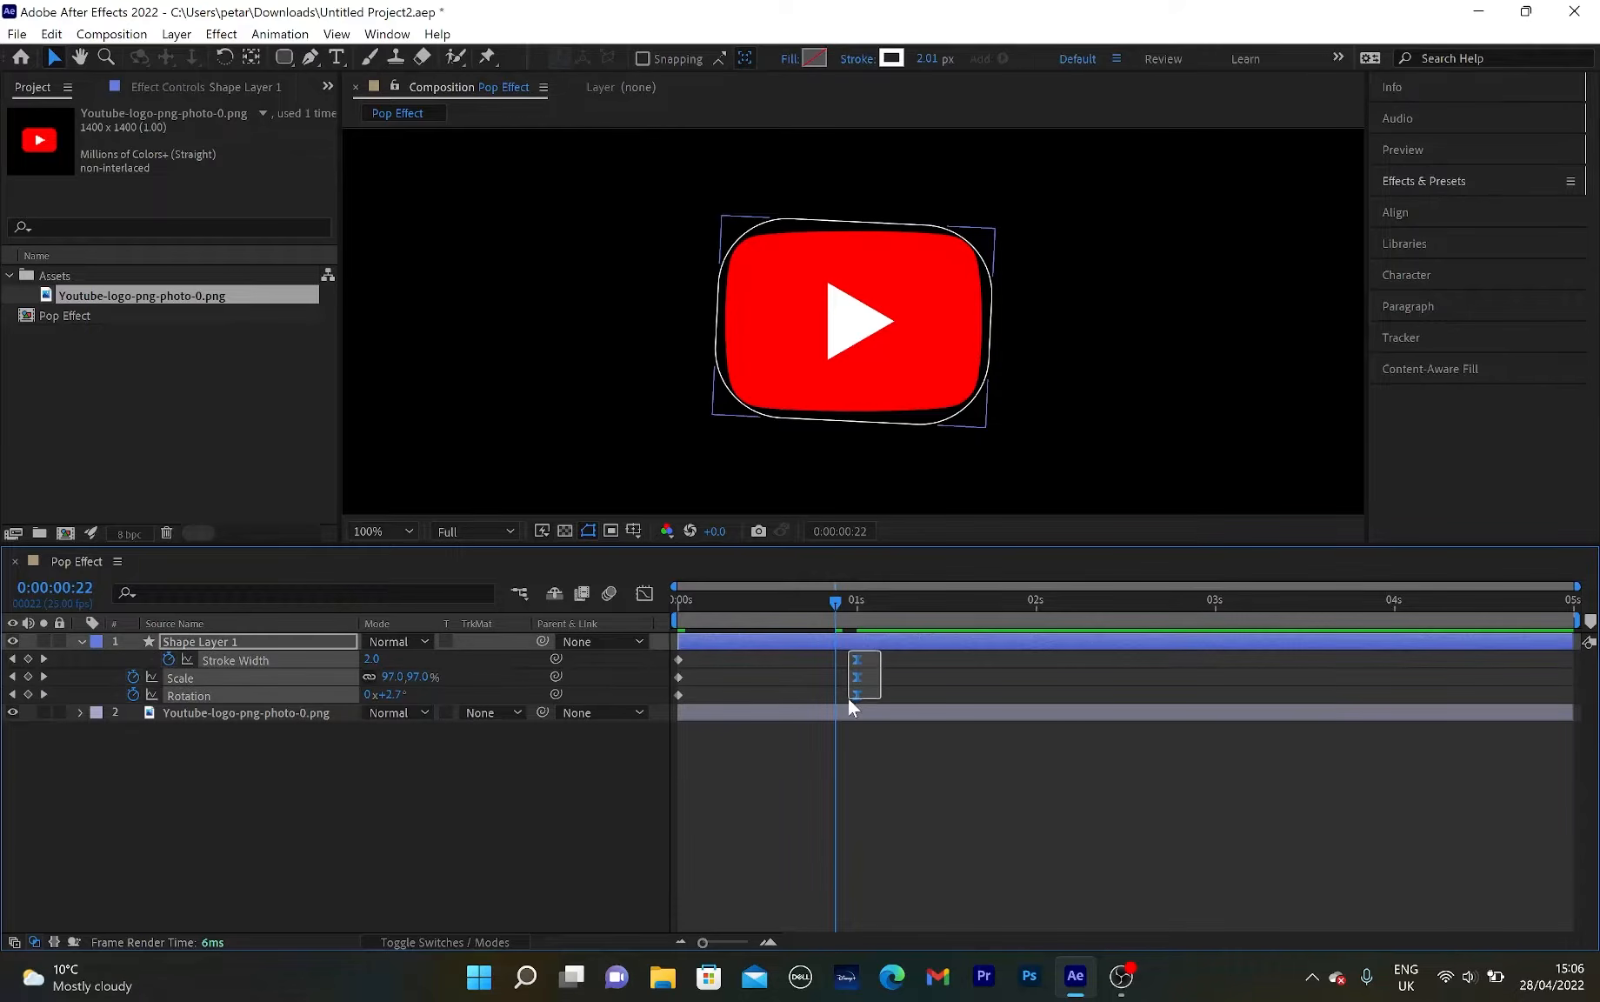
{"action": "left_click", "coordinate": [651, 590]}
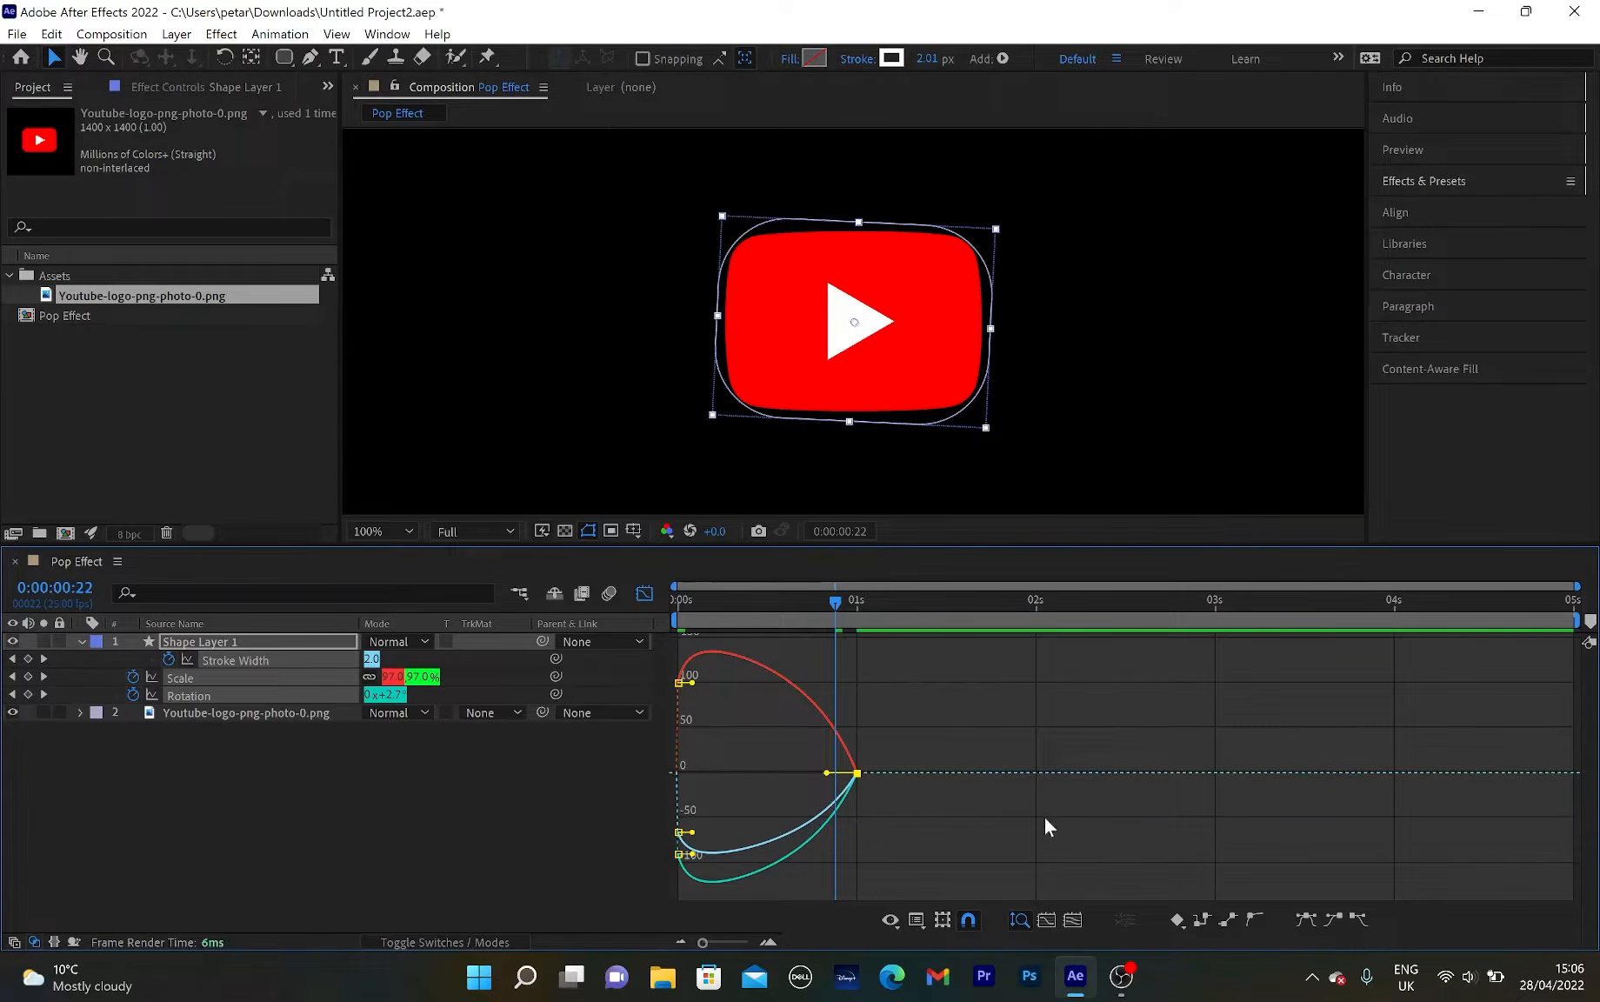
{"action": "left_click", "coordinate": [923, 928]}
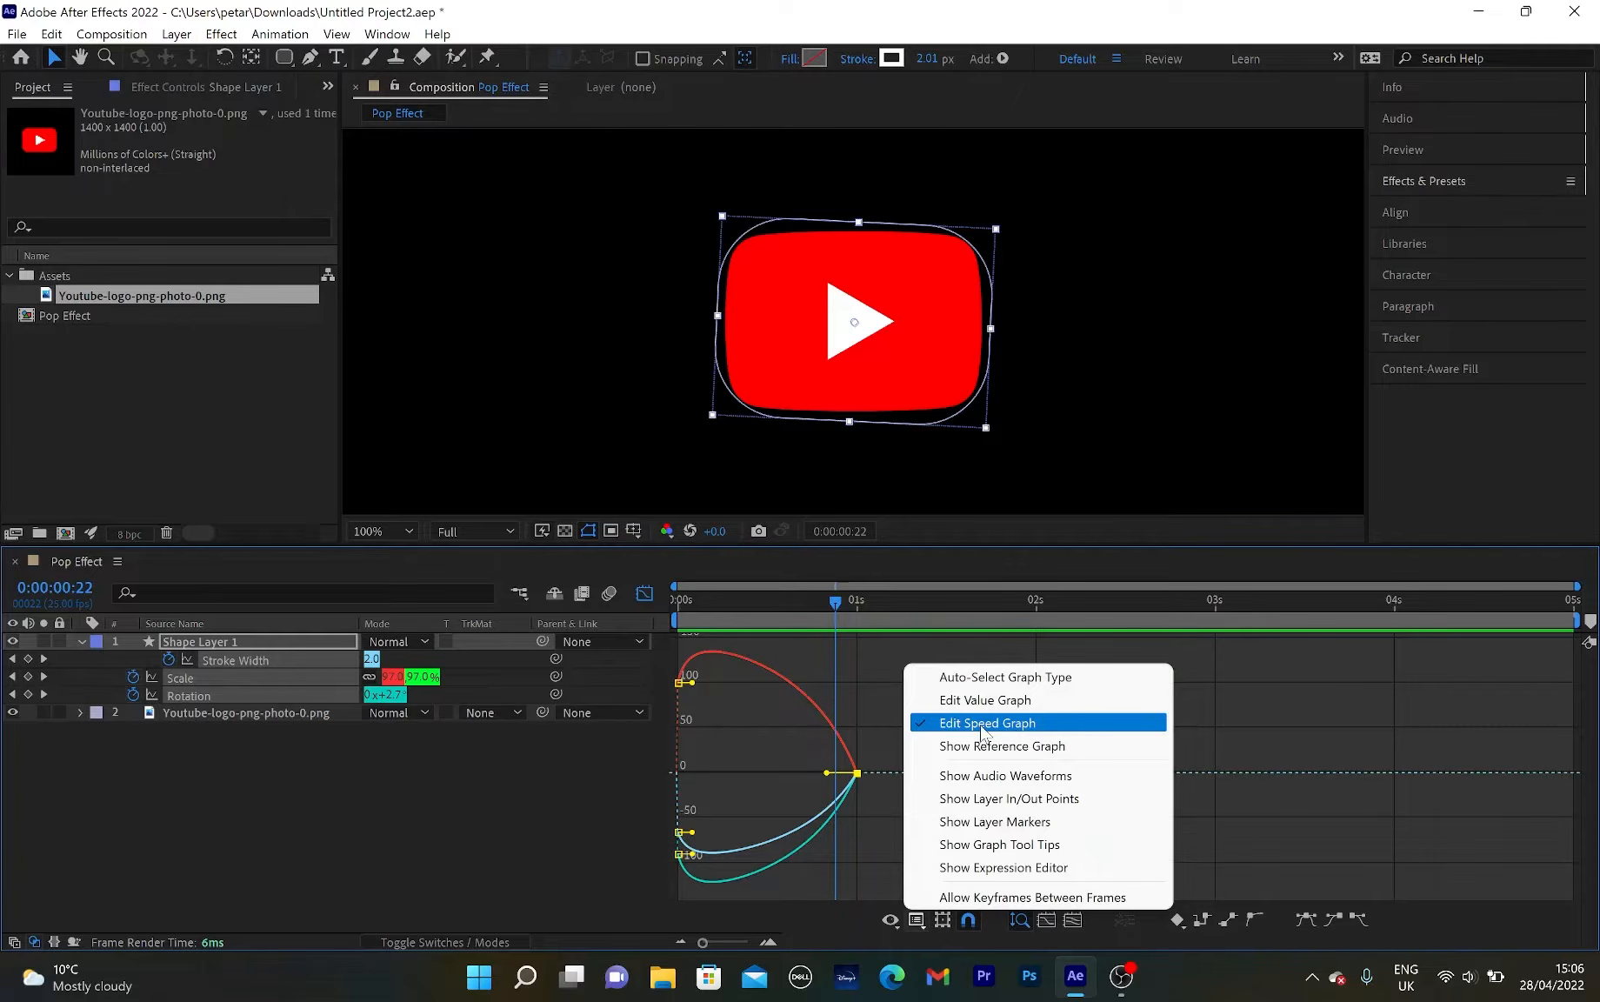
{"action": "left_click", "coordinate": [870, 709]}
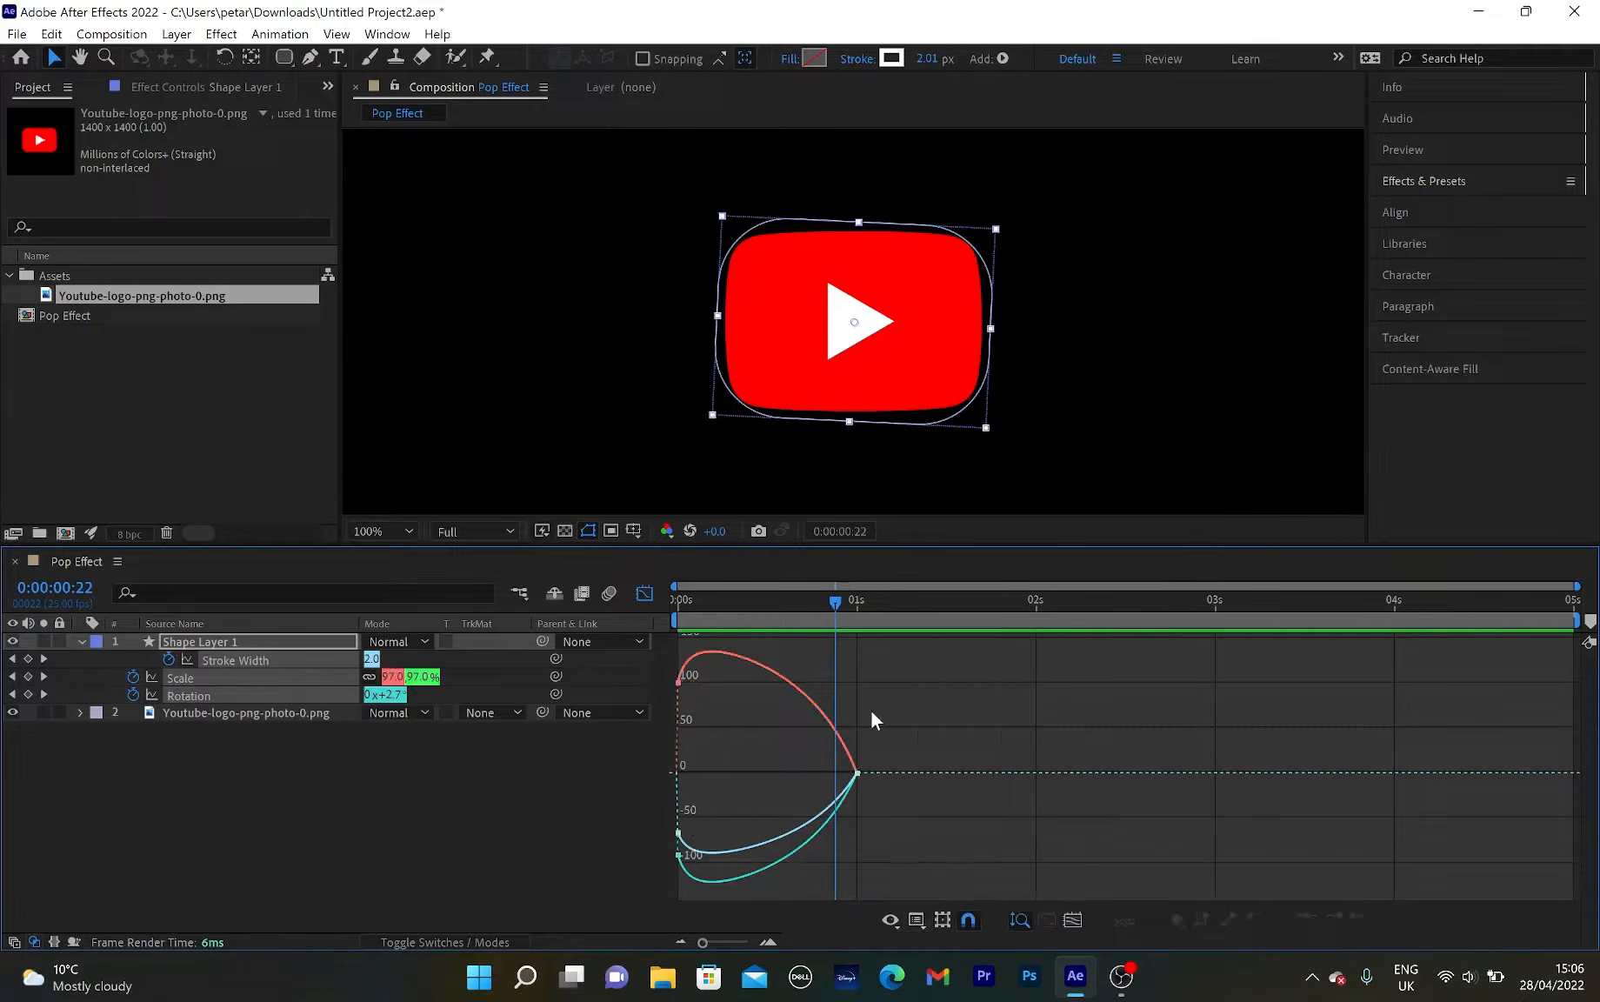
{"action": "mouse_move", "coordinate": [938, 723]}
{"action": "left_mouse_down"}
{"action": "mouse_move", "coordinate": [824, 832]}
{"action": "mouse_move", "coordinate": [822, 771]}
{"action": "mouse_move", "coordinate": [707, 765]}
{"action": "left_mouse_up"}
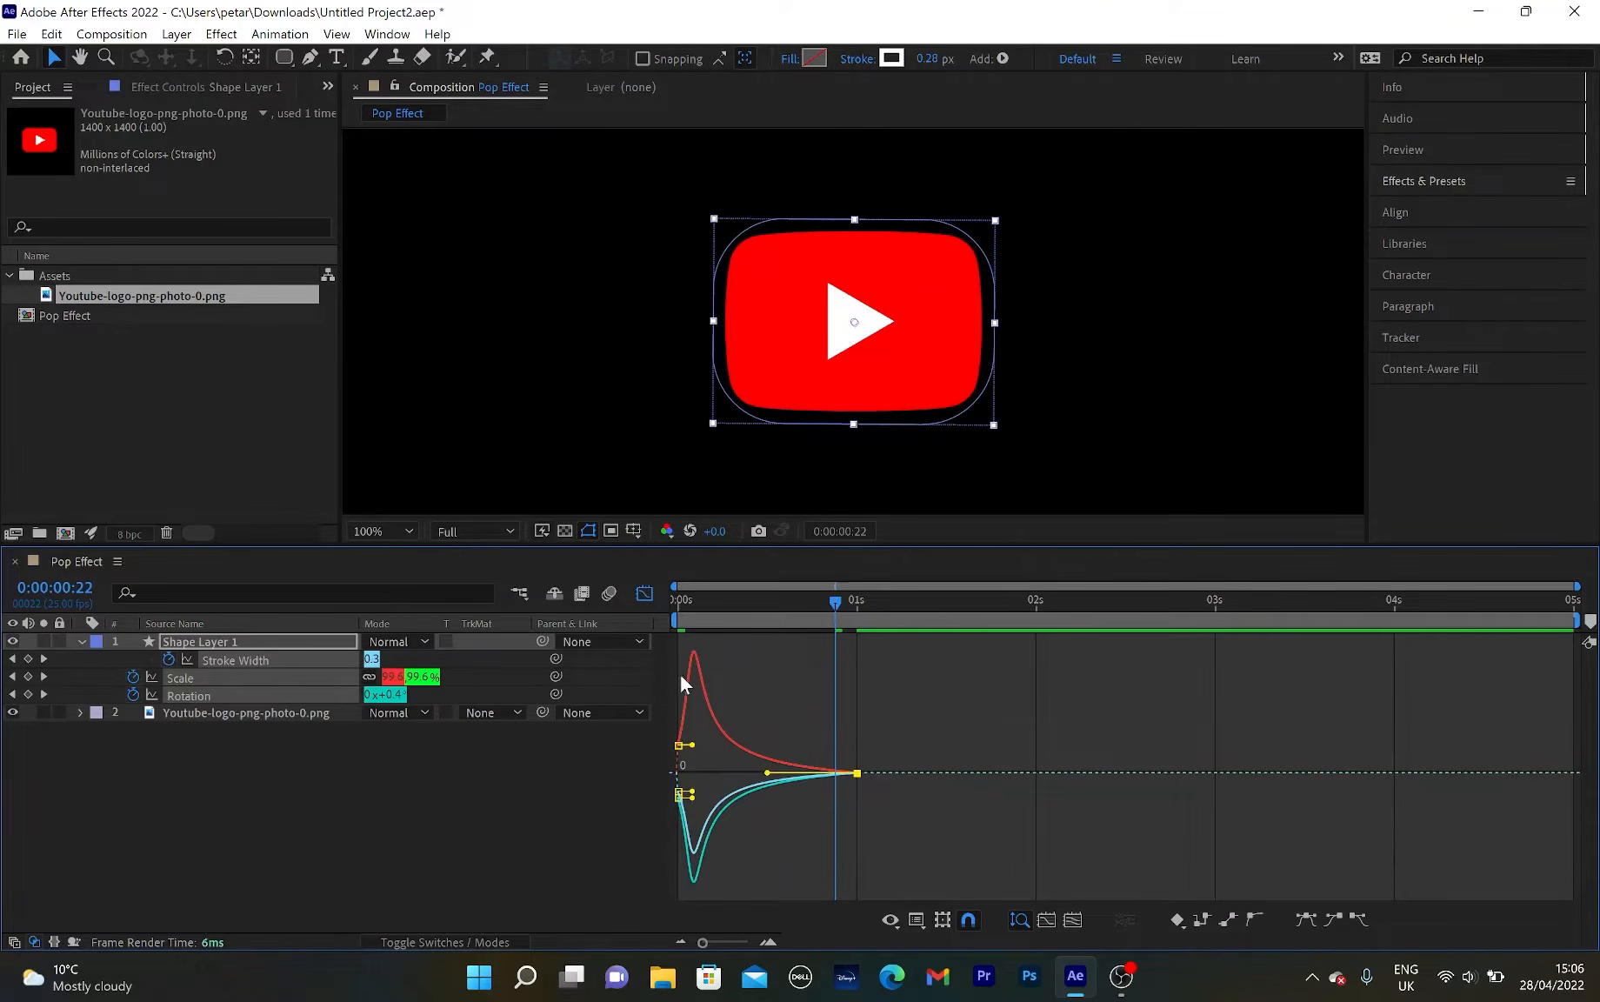
{"action": "left_click", "coordinate": [647, 595]}
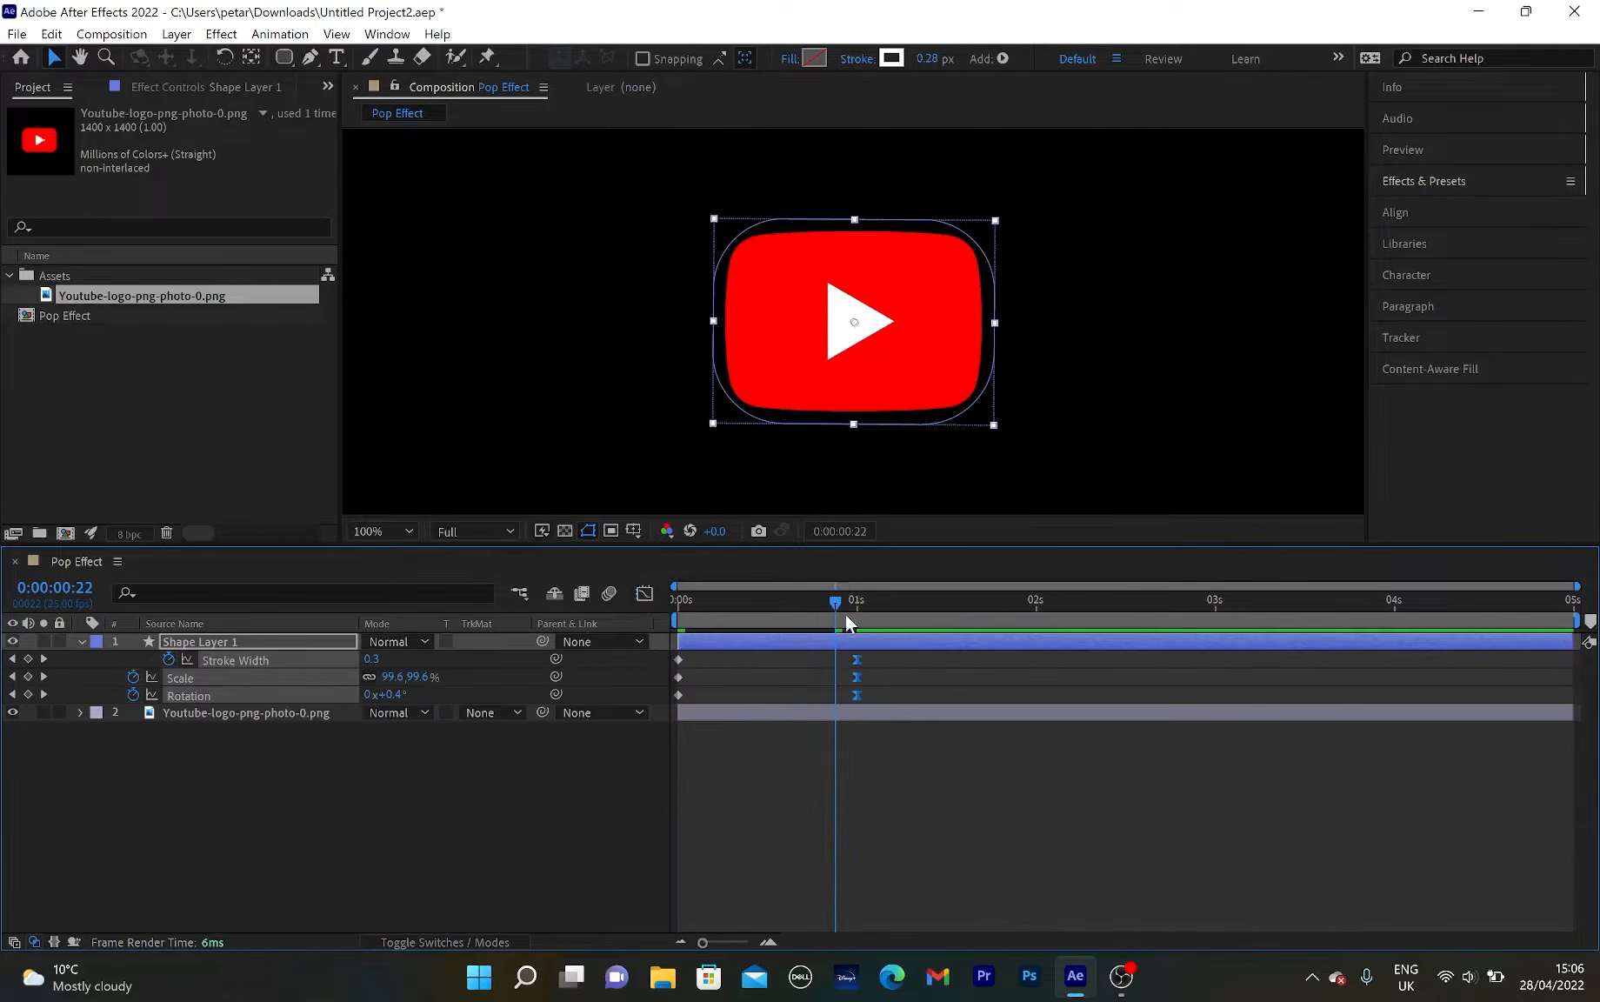
Preview the eased animation from the start and return the playhead to the keyframes at 0:00:01:00.
{"action": "left_click_drag", "start_coordinate": [837, 606], "coordinate": [661, 648]}
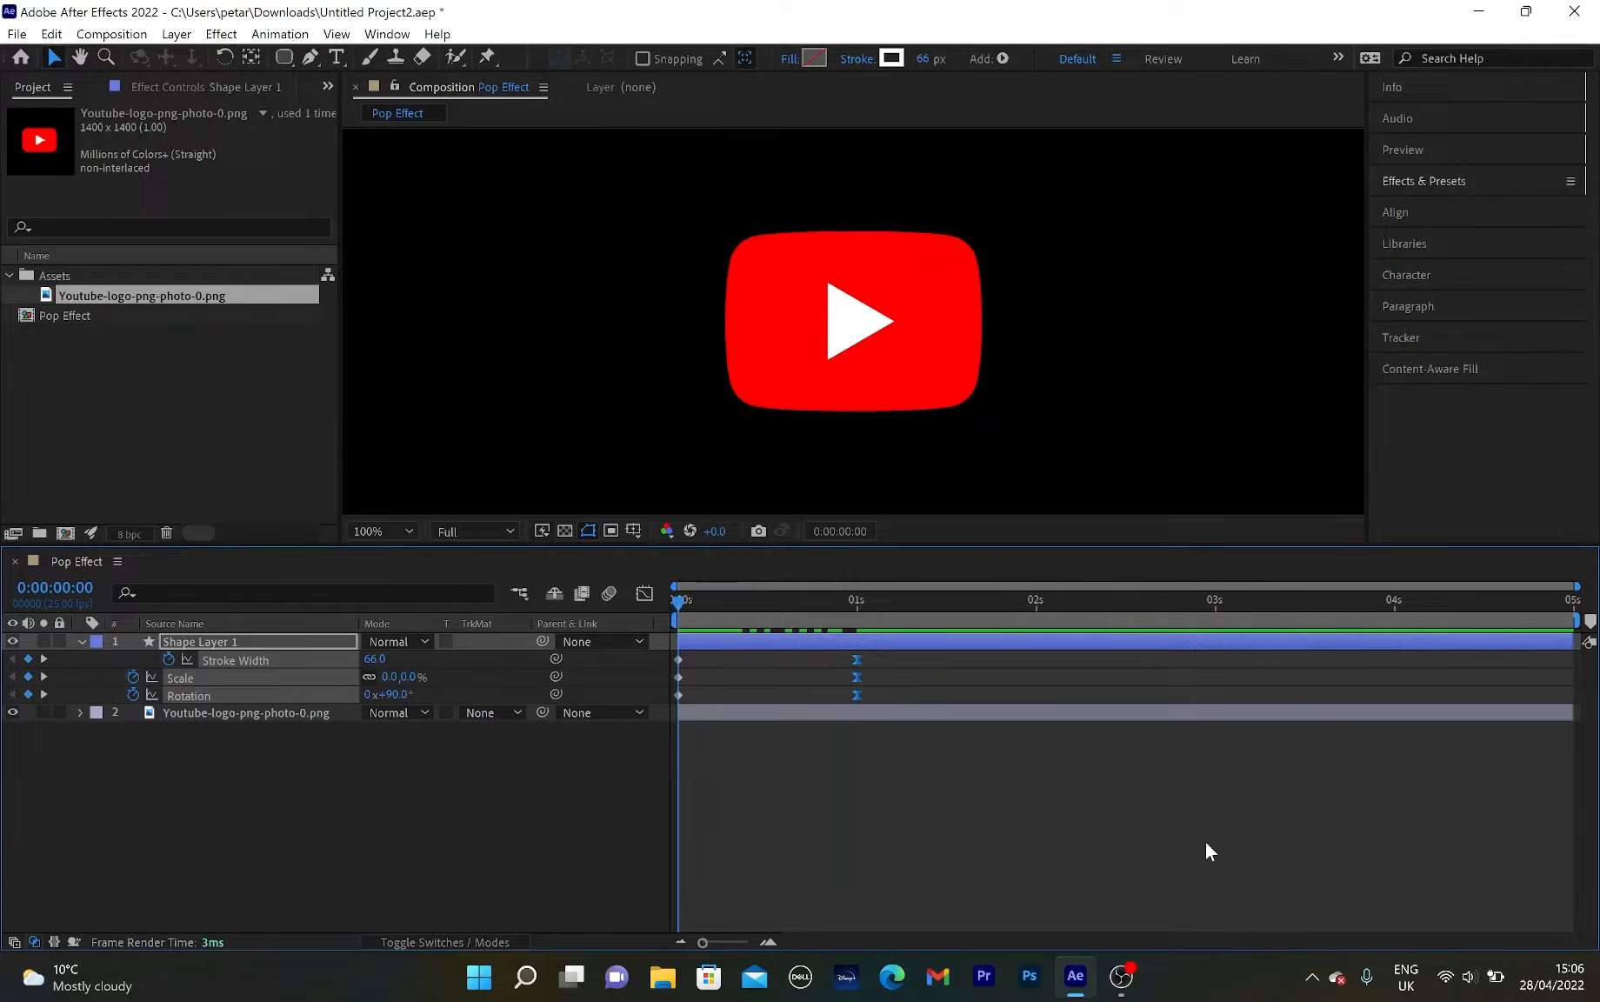
{"action": "key", "text": "space"}
{"action": "key", "text": "space"}
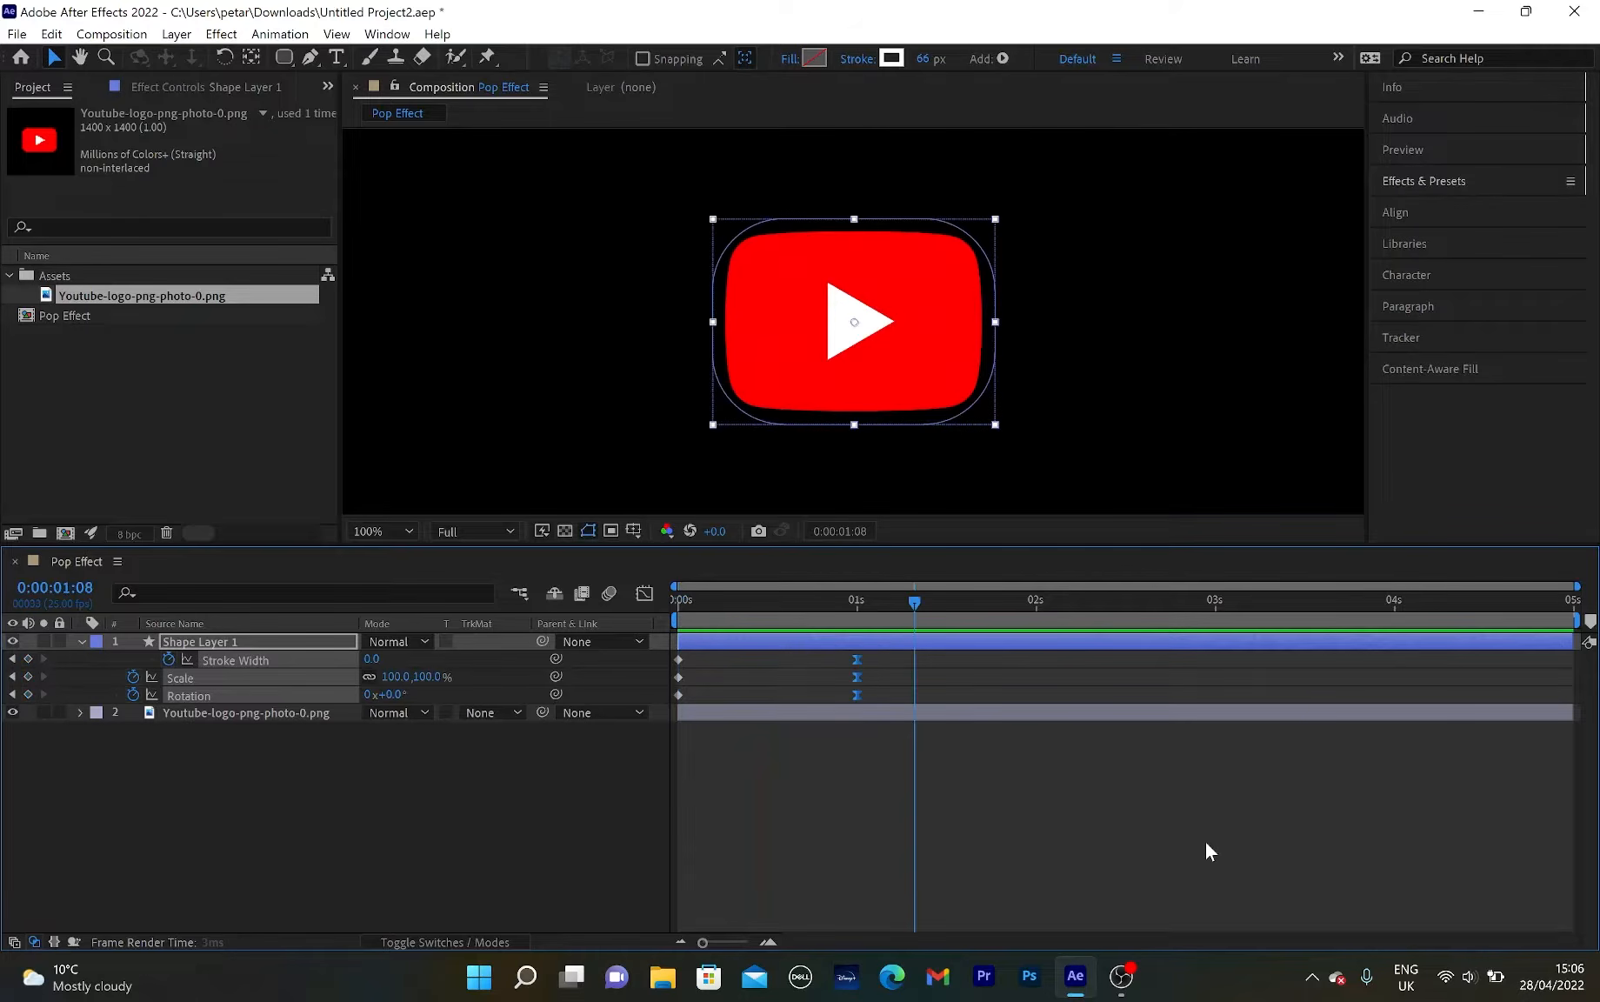
{"action": "key", "text": "j"}
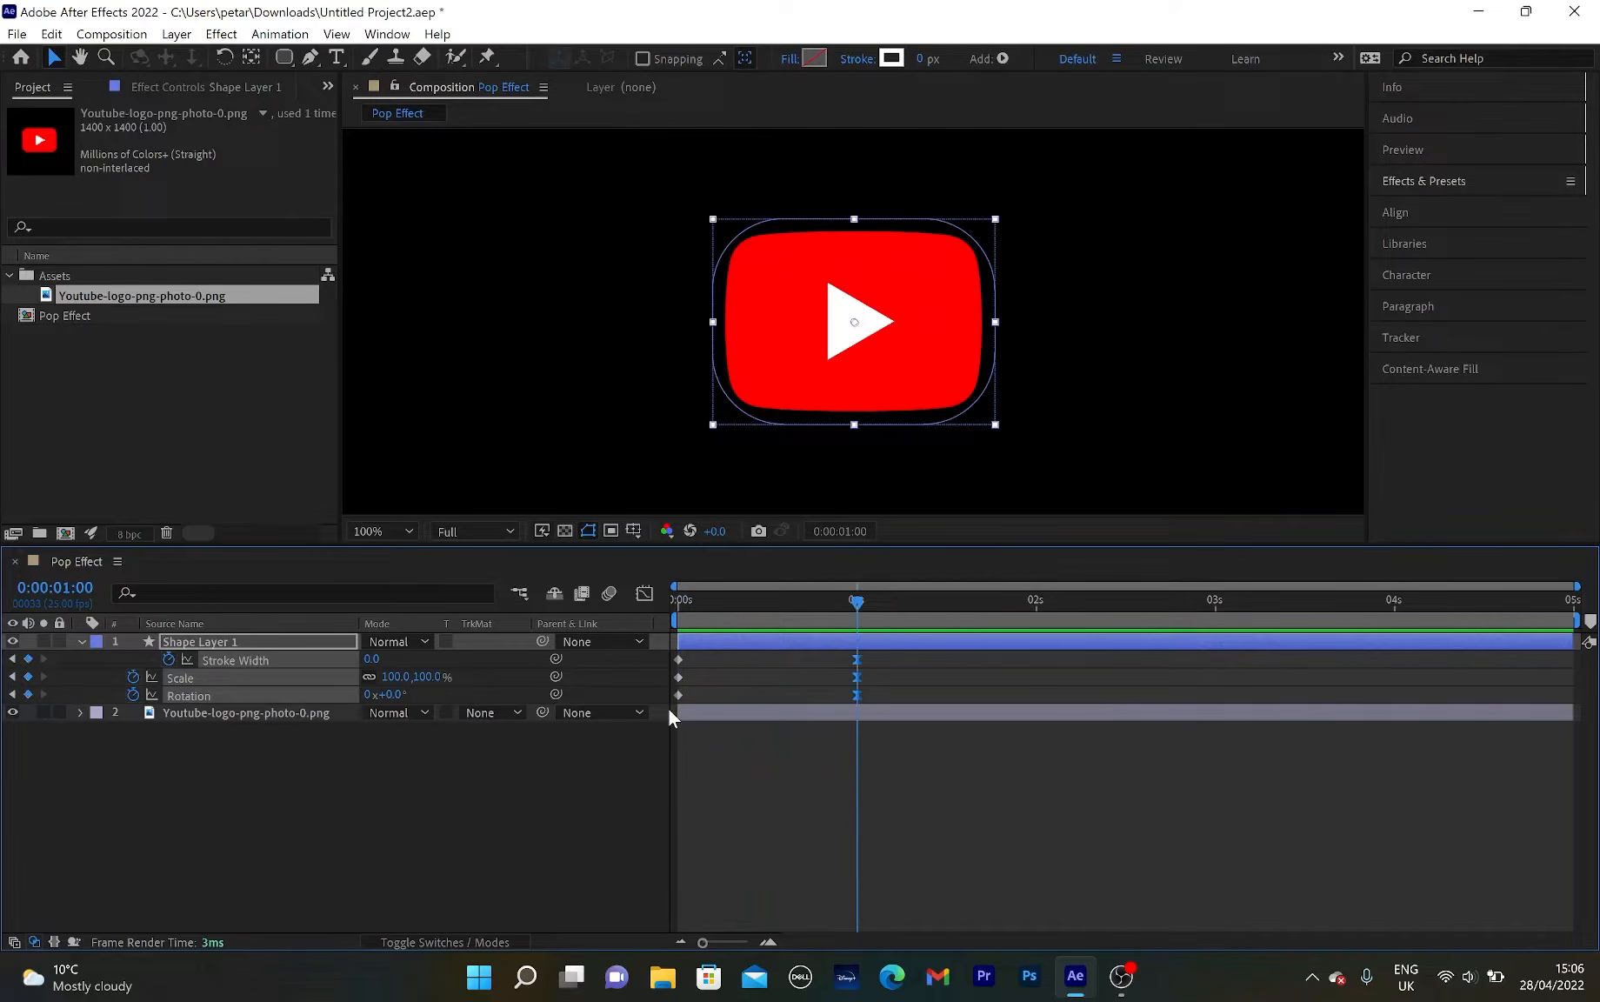
Collapse and duplicate Shape Layer 1, and shift the copy in time to start at 0:00:00:03.
{"action": "left_click", "coordinate": [80, 641]}
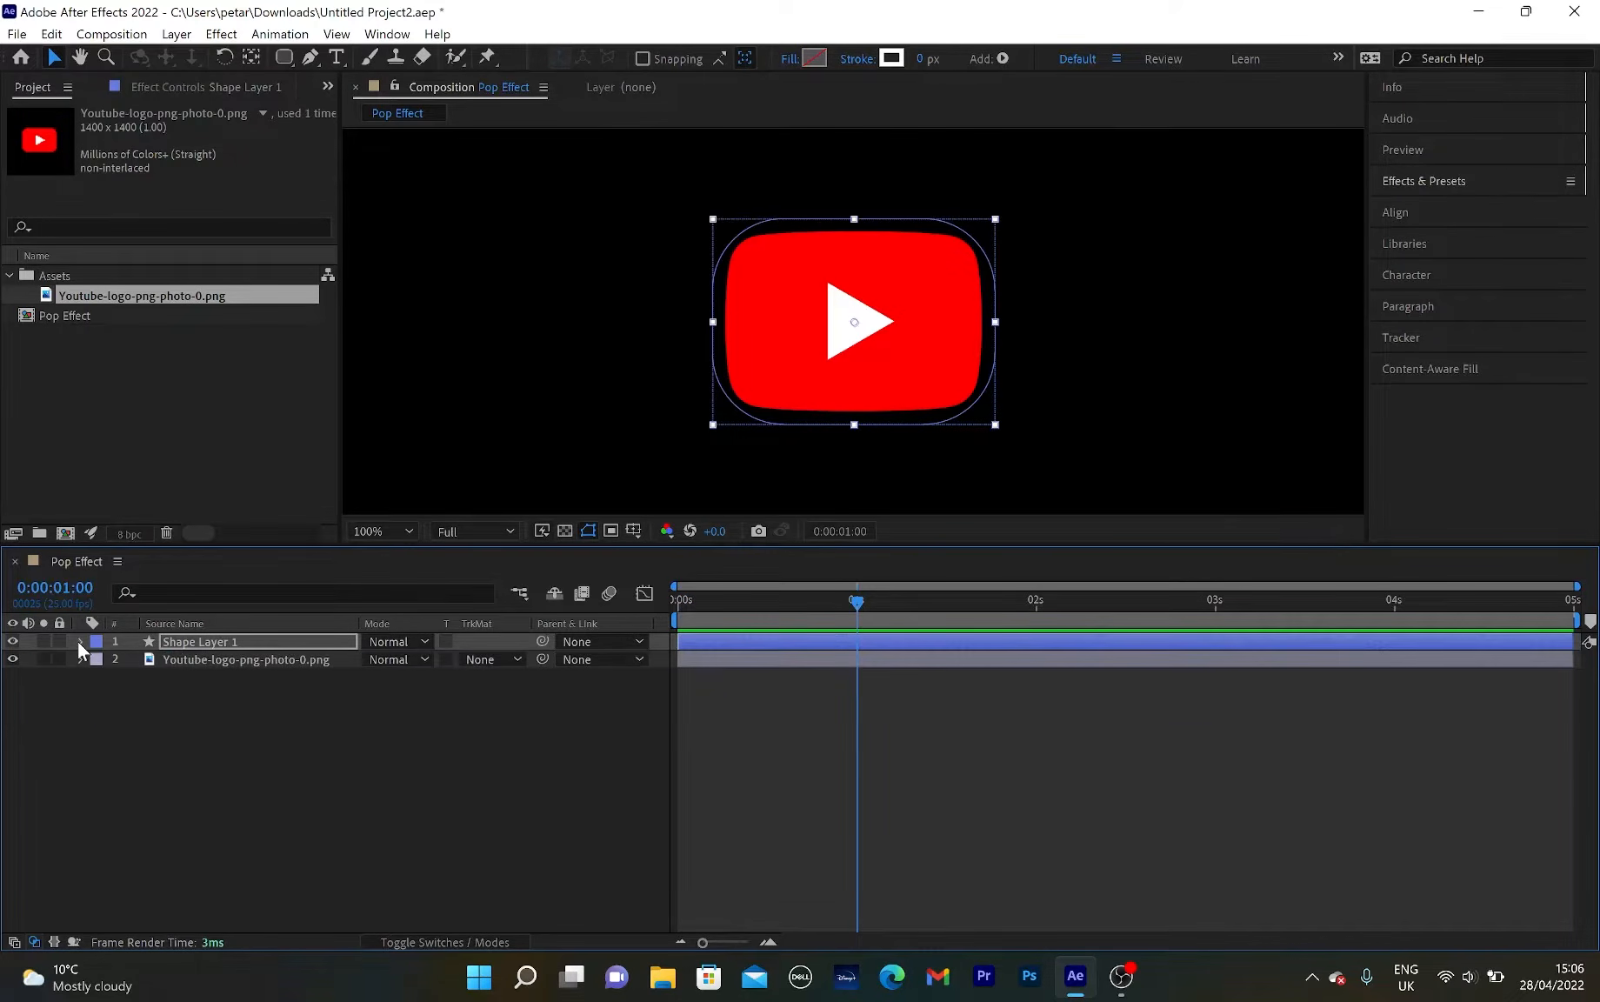
{"action": "left_click", "coordinate": [205, 642]}
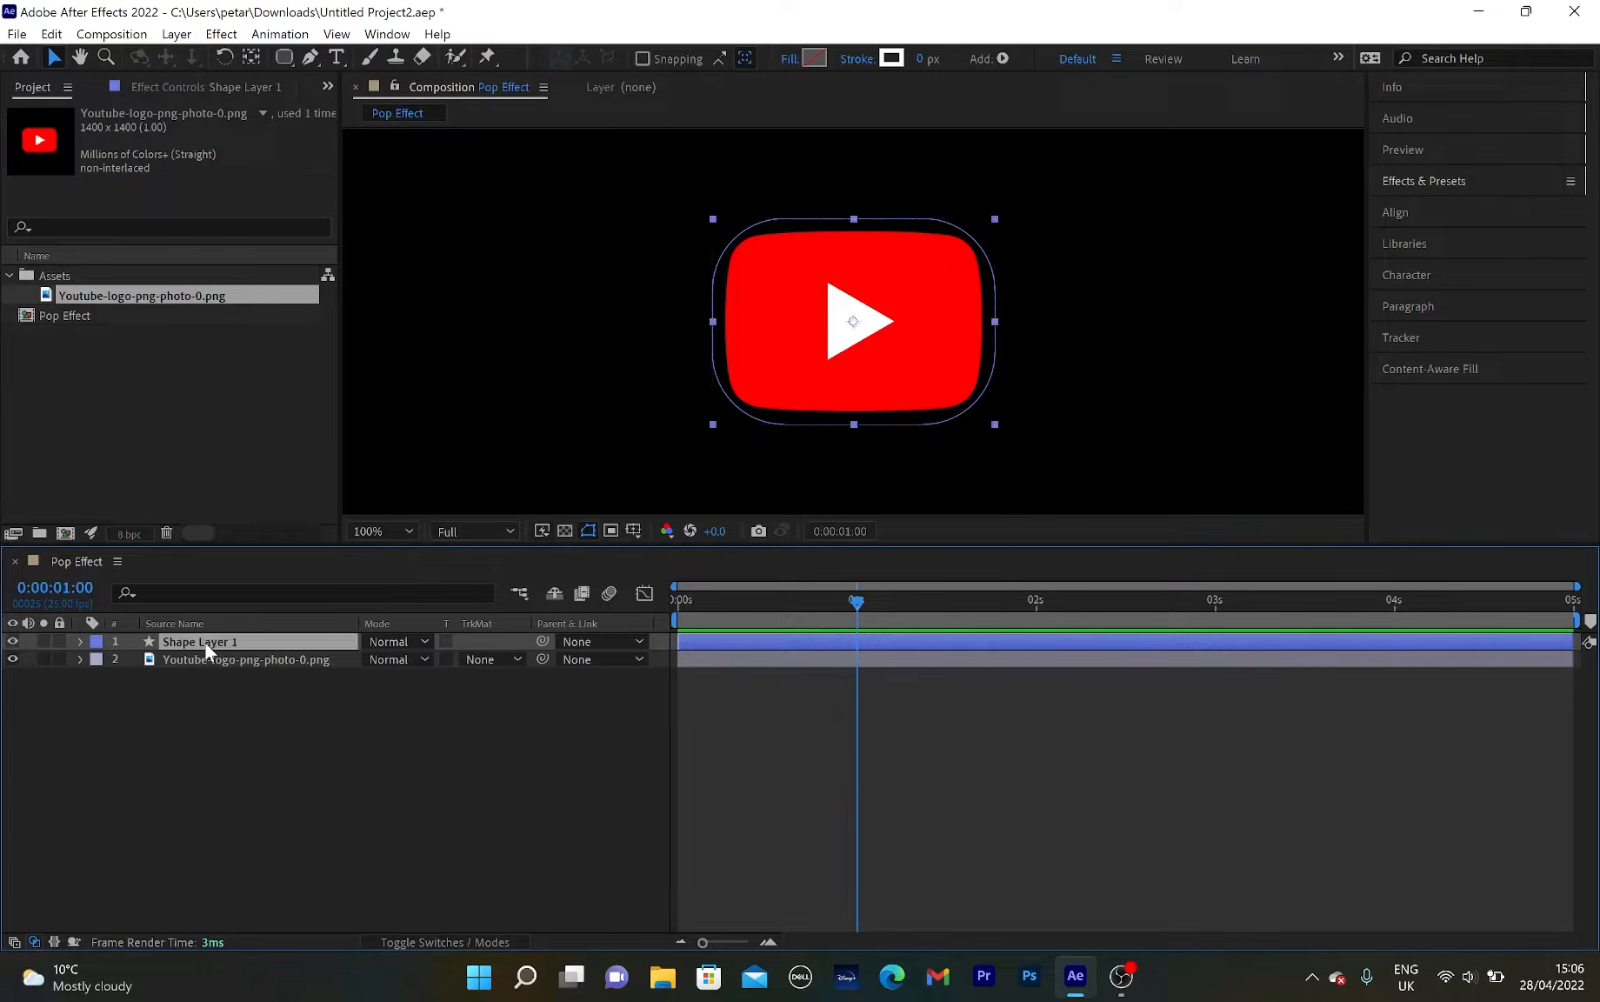
{"action": "key", "text": "ctrl+d"}
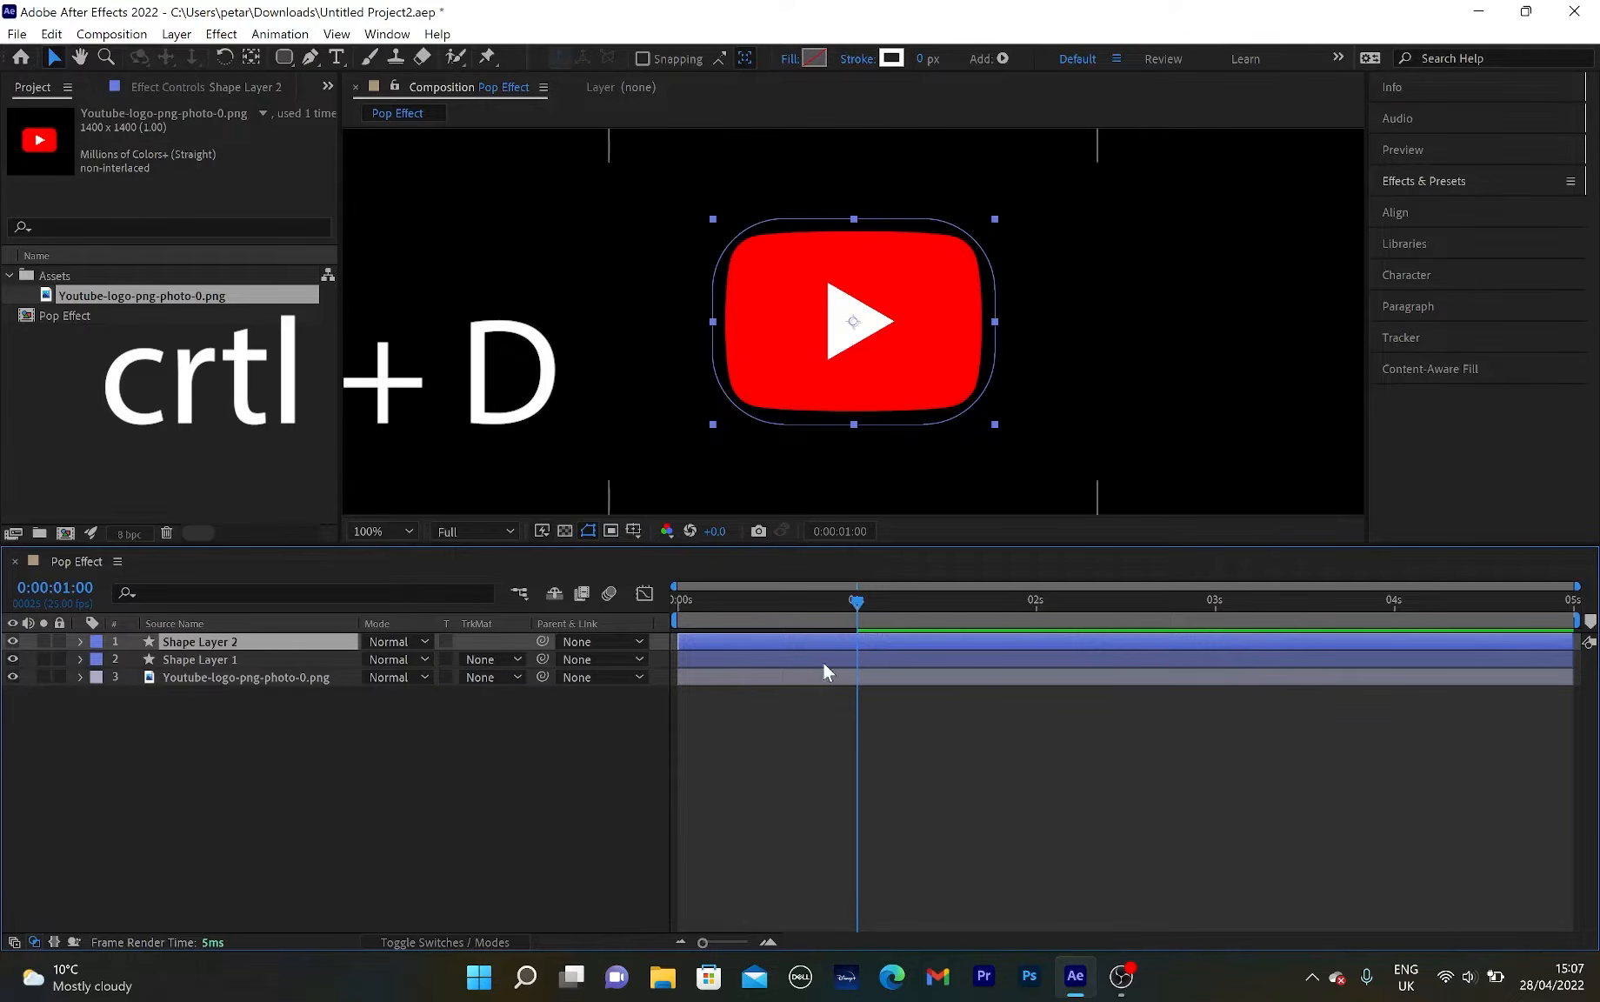
{"action": "left_click_drag", "start_coordinate": [732, 639], "coordinate": [754, 641]}
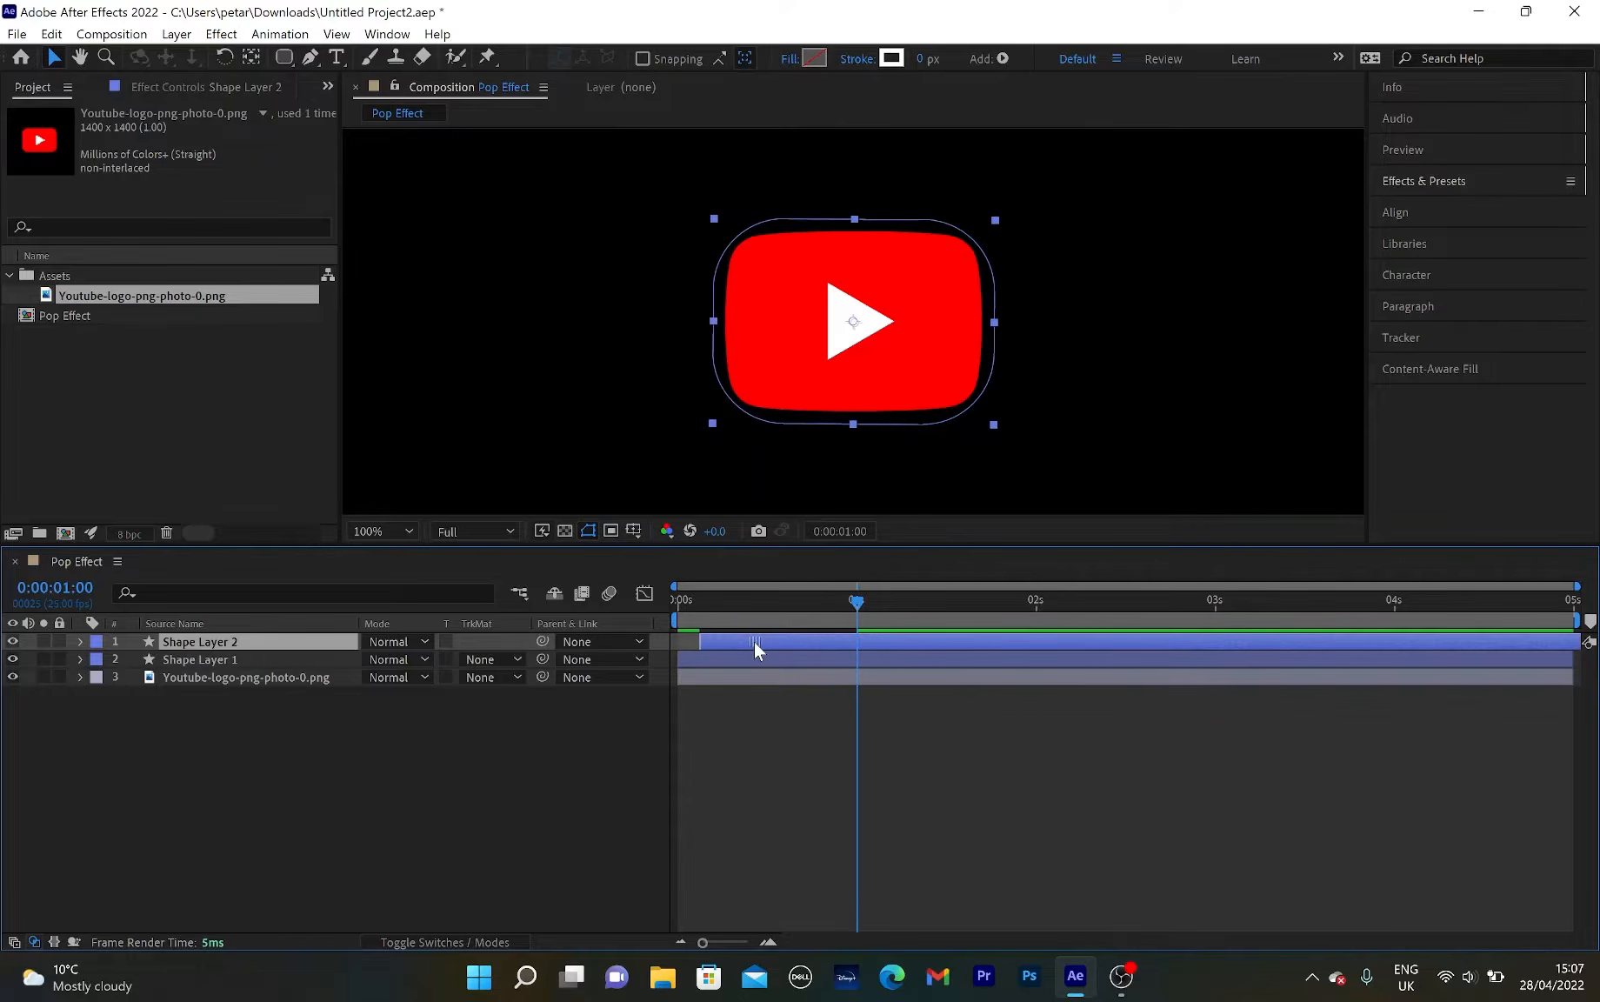
Hide the YouTube logo layer and check the two overlapping outlines at 0:00:00:08.
{"action": "left_click_drag", "start_coordinate": [846, 601], "coordinate": [744, 604]}
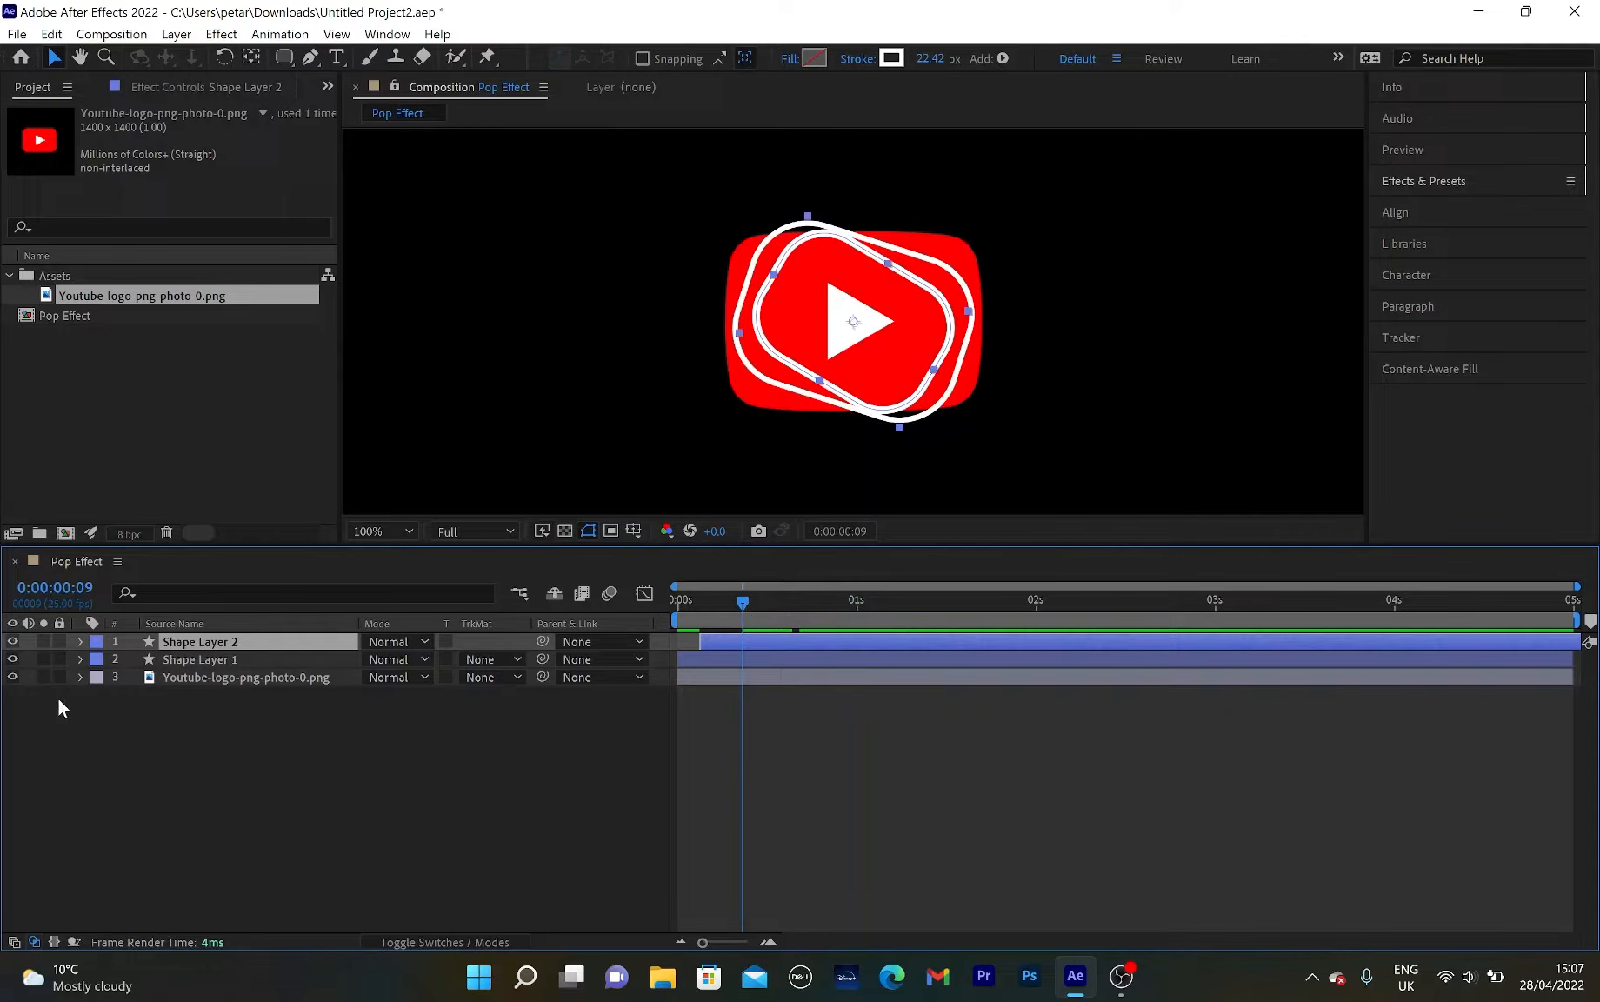
{"action": "left_click", "coordinate": [12, 677]}
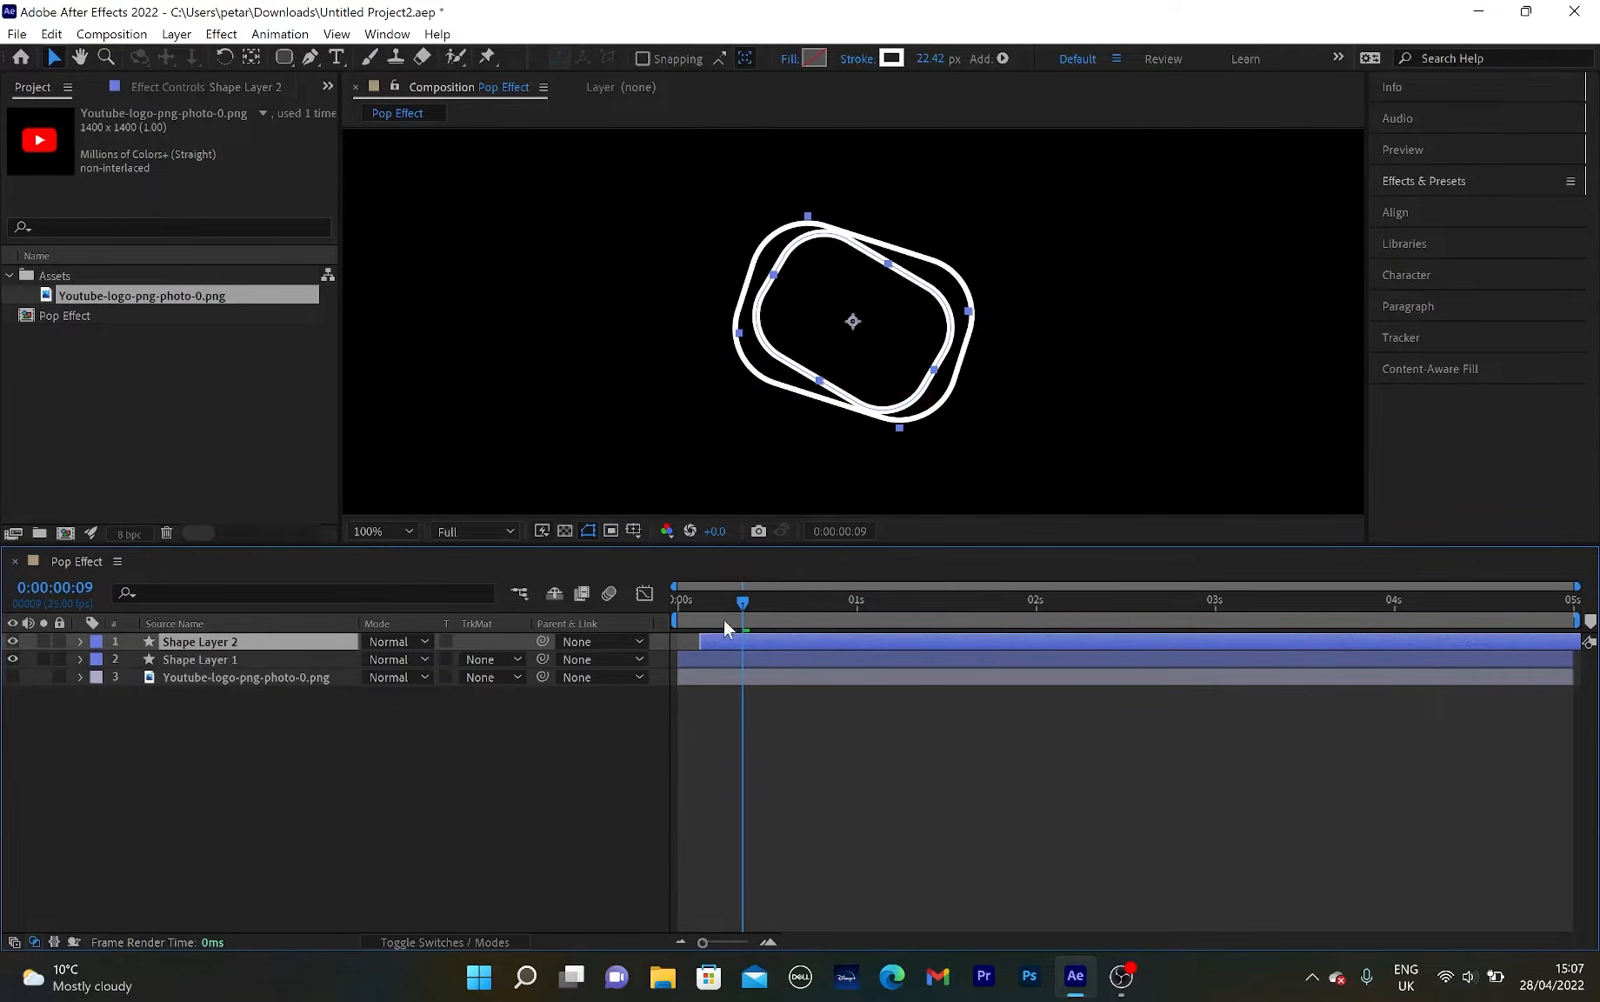
{"action": "left_click_drag", "start_coordinate": [743, 606], "coordinate": [732, 601]}
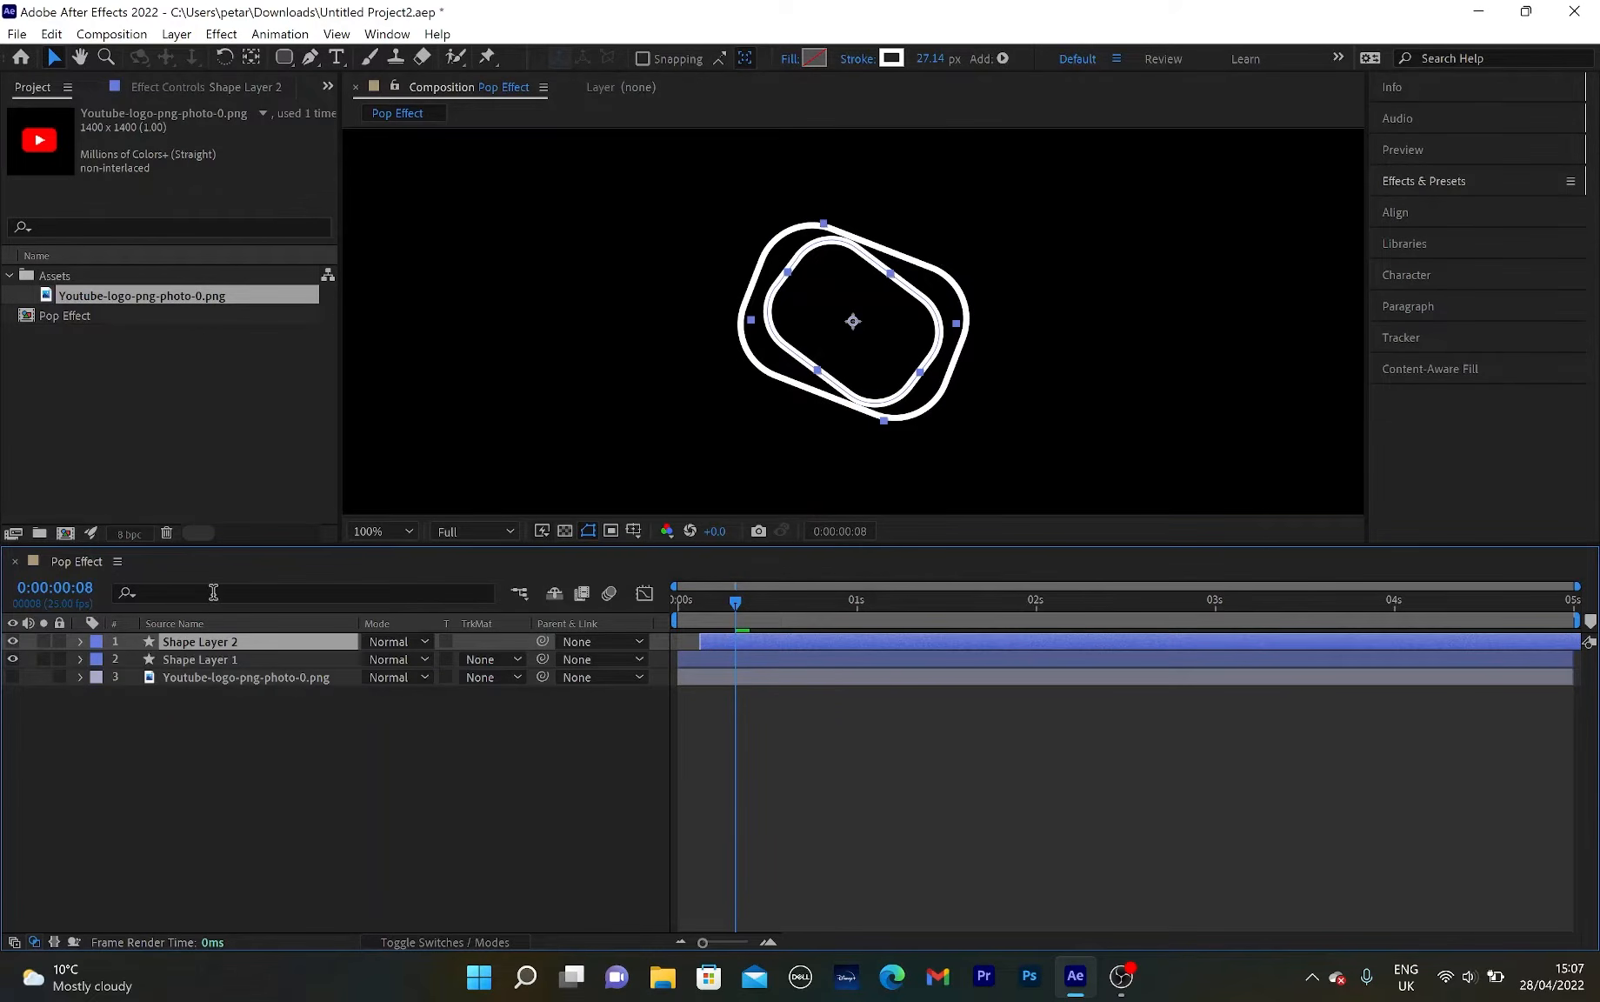
Expand the stroke properties of Shape Layer 2's rectangle and set its Stroke Width to 88 at the 0:00:00:03 keyframe.
{"action": "left_click", "coordinate": [80, 642]}
{"action": "left_click", "coordinate": [97, 660]}
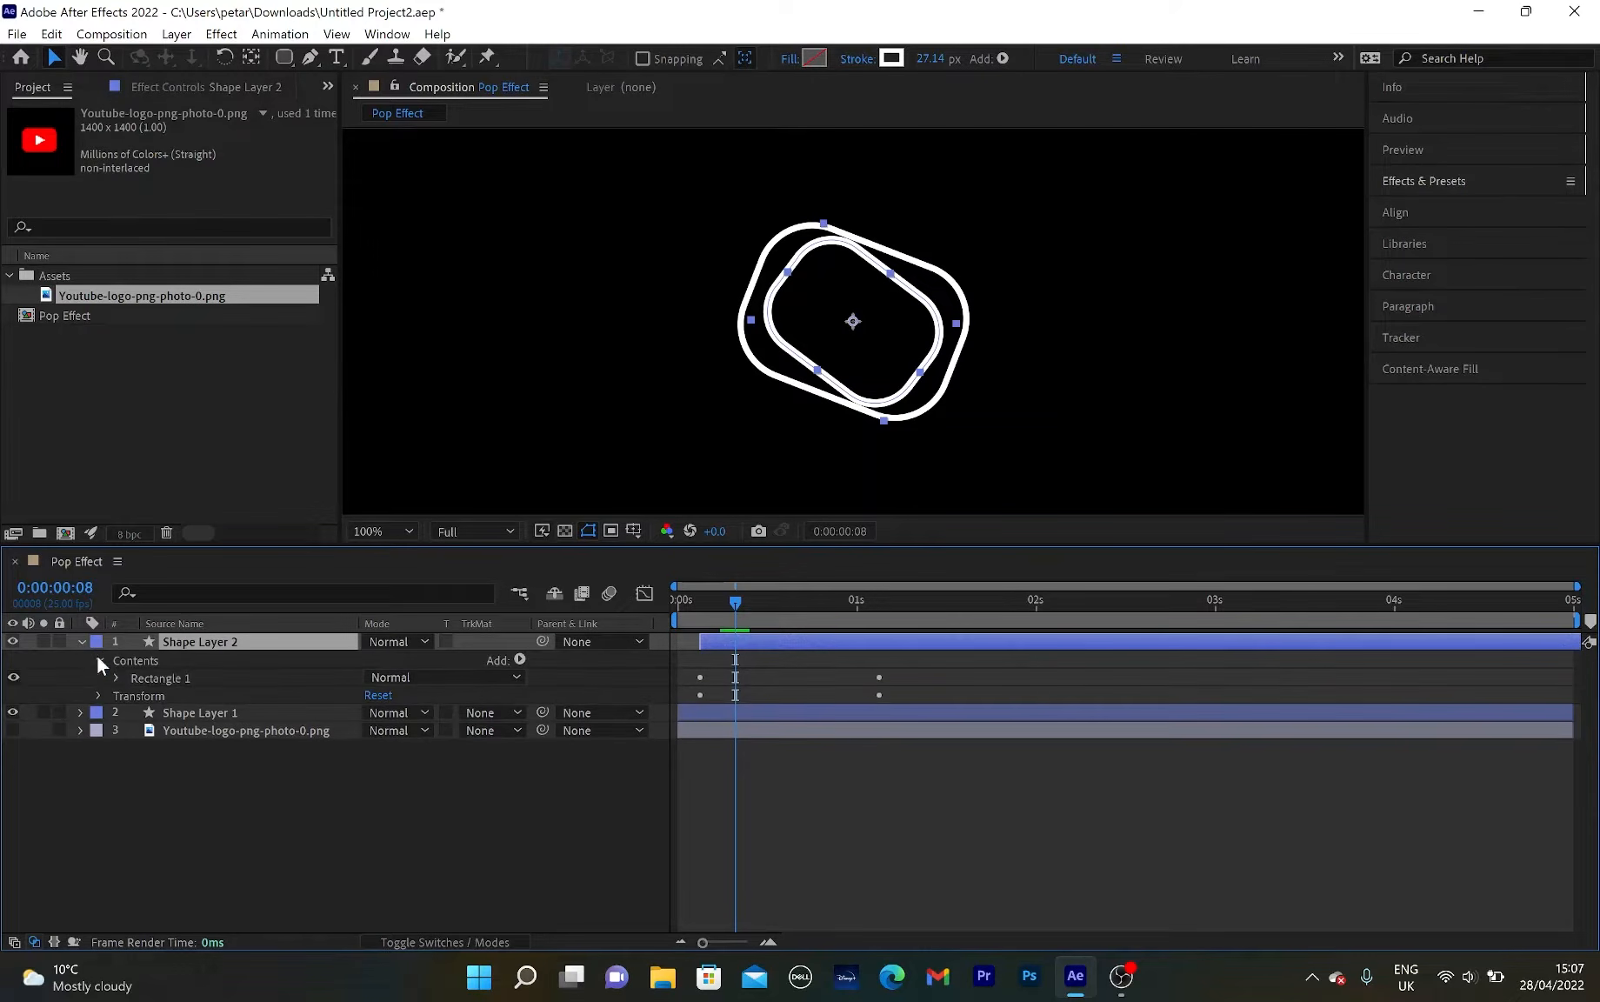
{"action": "left_click", "coordinate": [111, 678]}
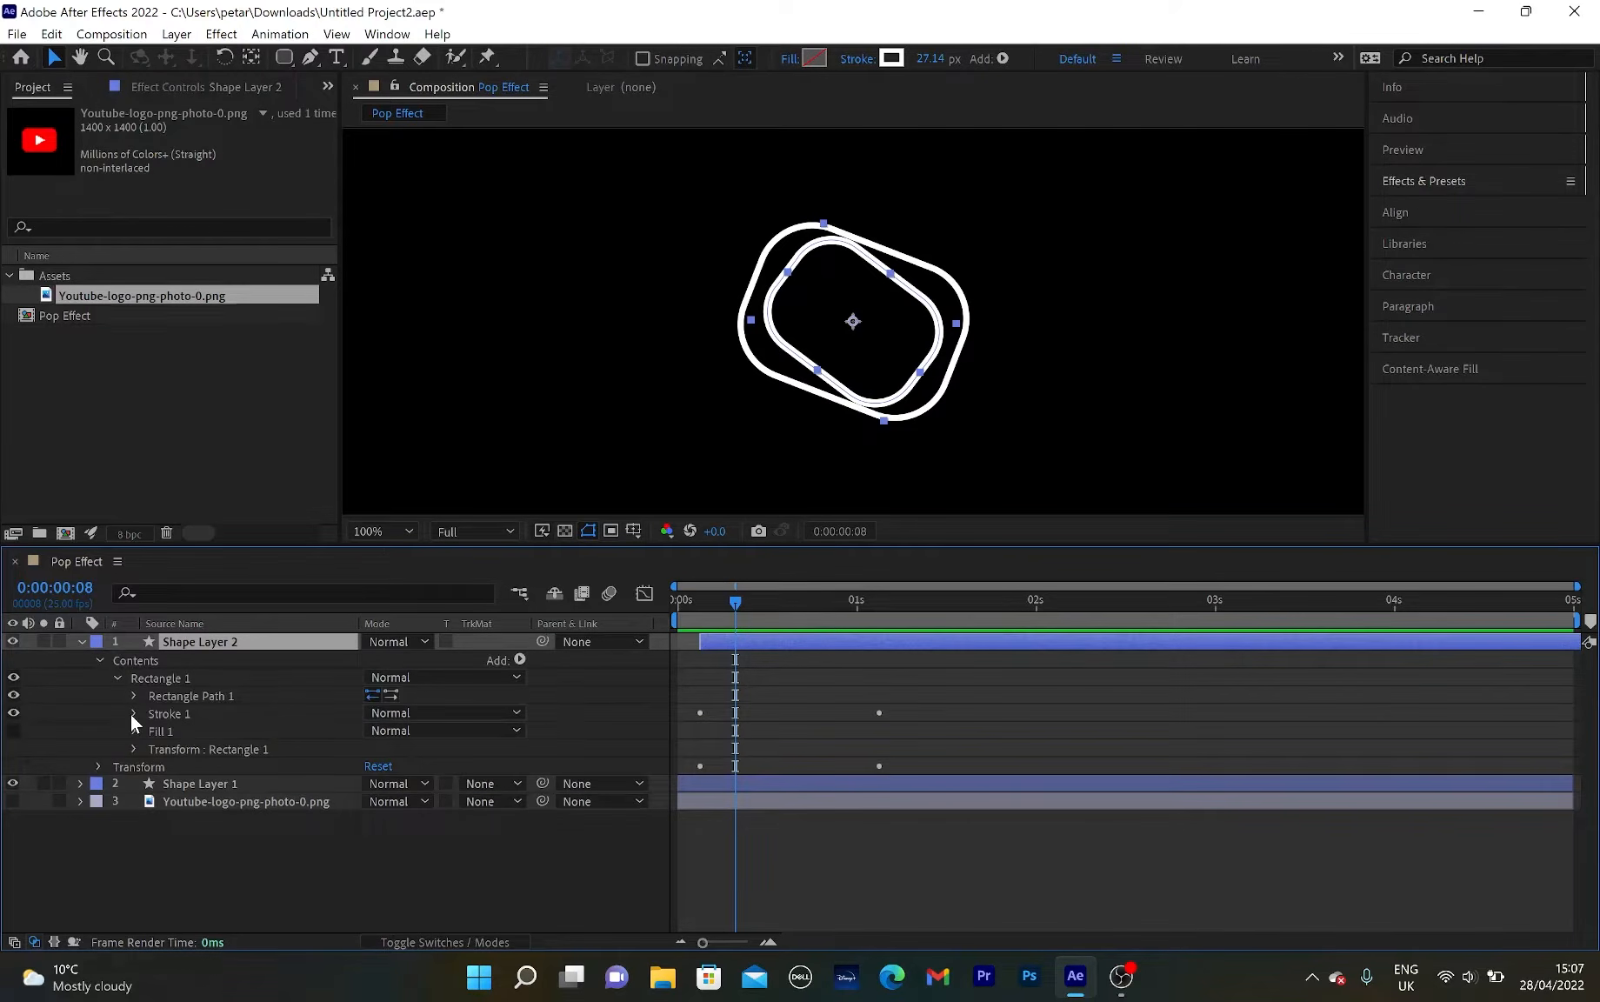
{"action": "left_click", "coordinate": [133, 713]}
{"action": "left_click_drag", "start_coordinate": [734, 613], "coordinate": [694, 624]}
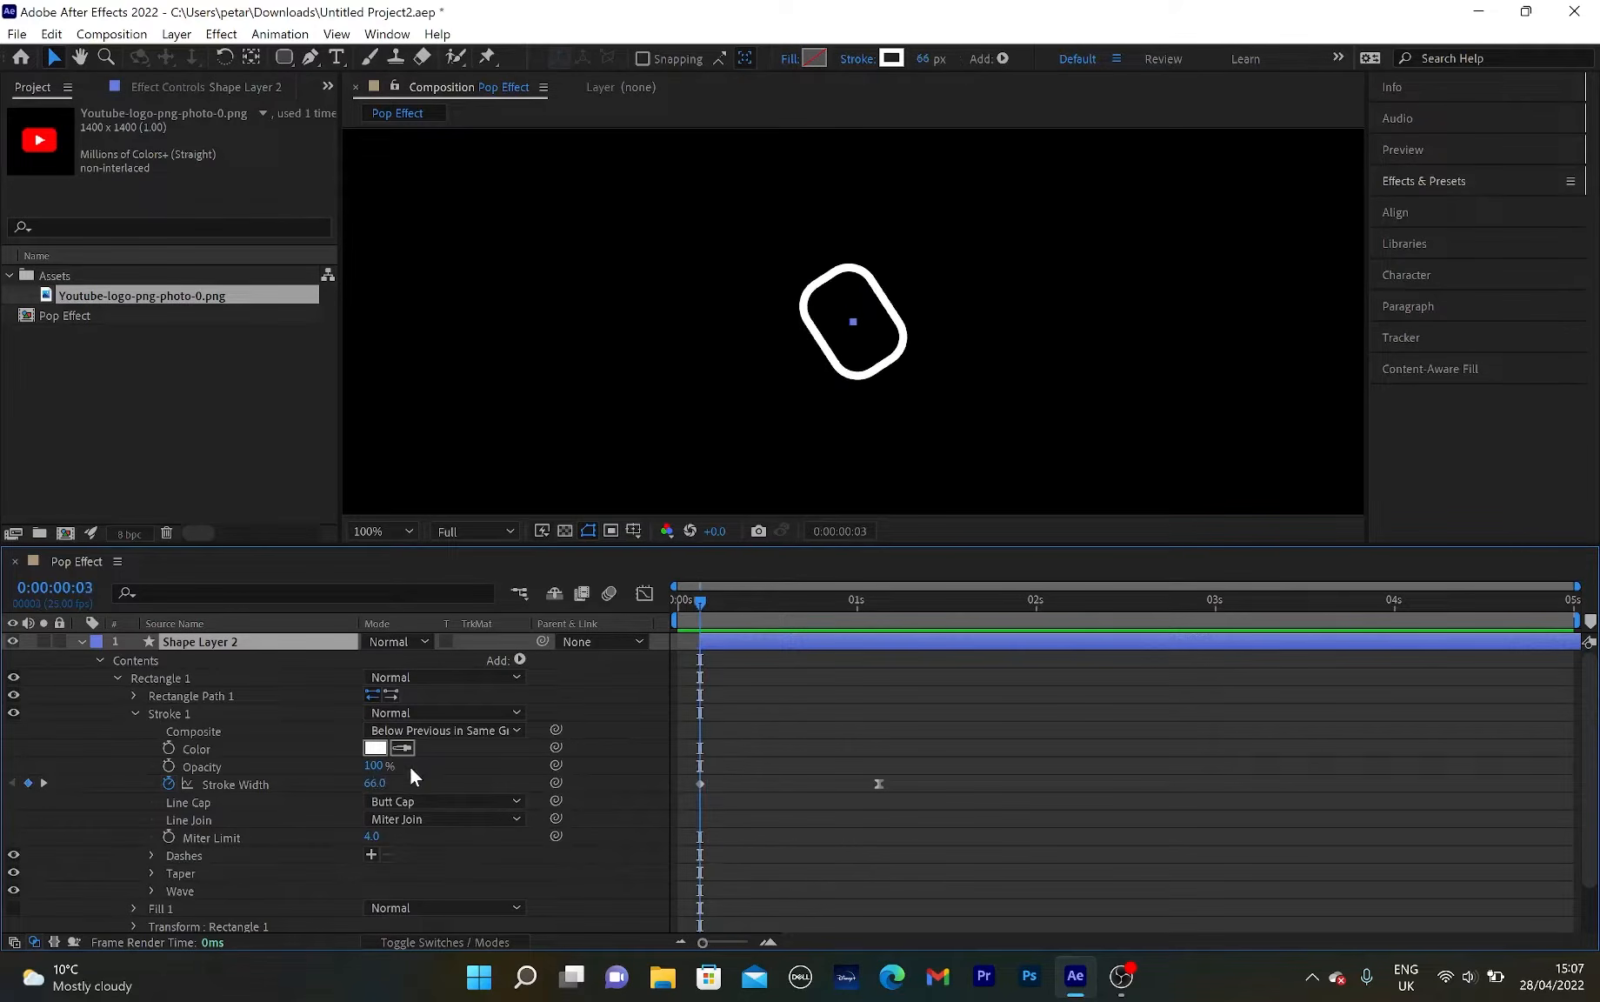
{"action": "left_click_drag", "start_coordinate": [376, 783], "coordinate": [407, 783]}
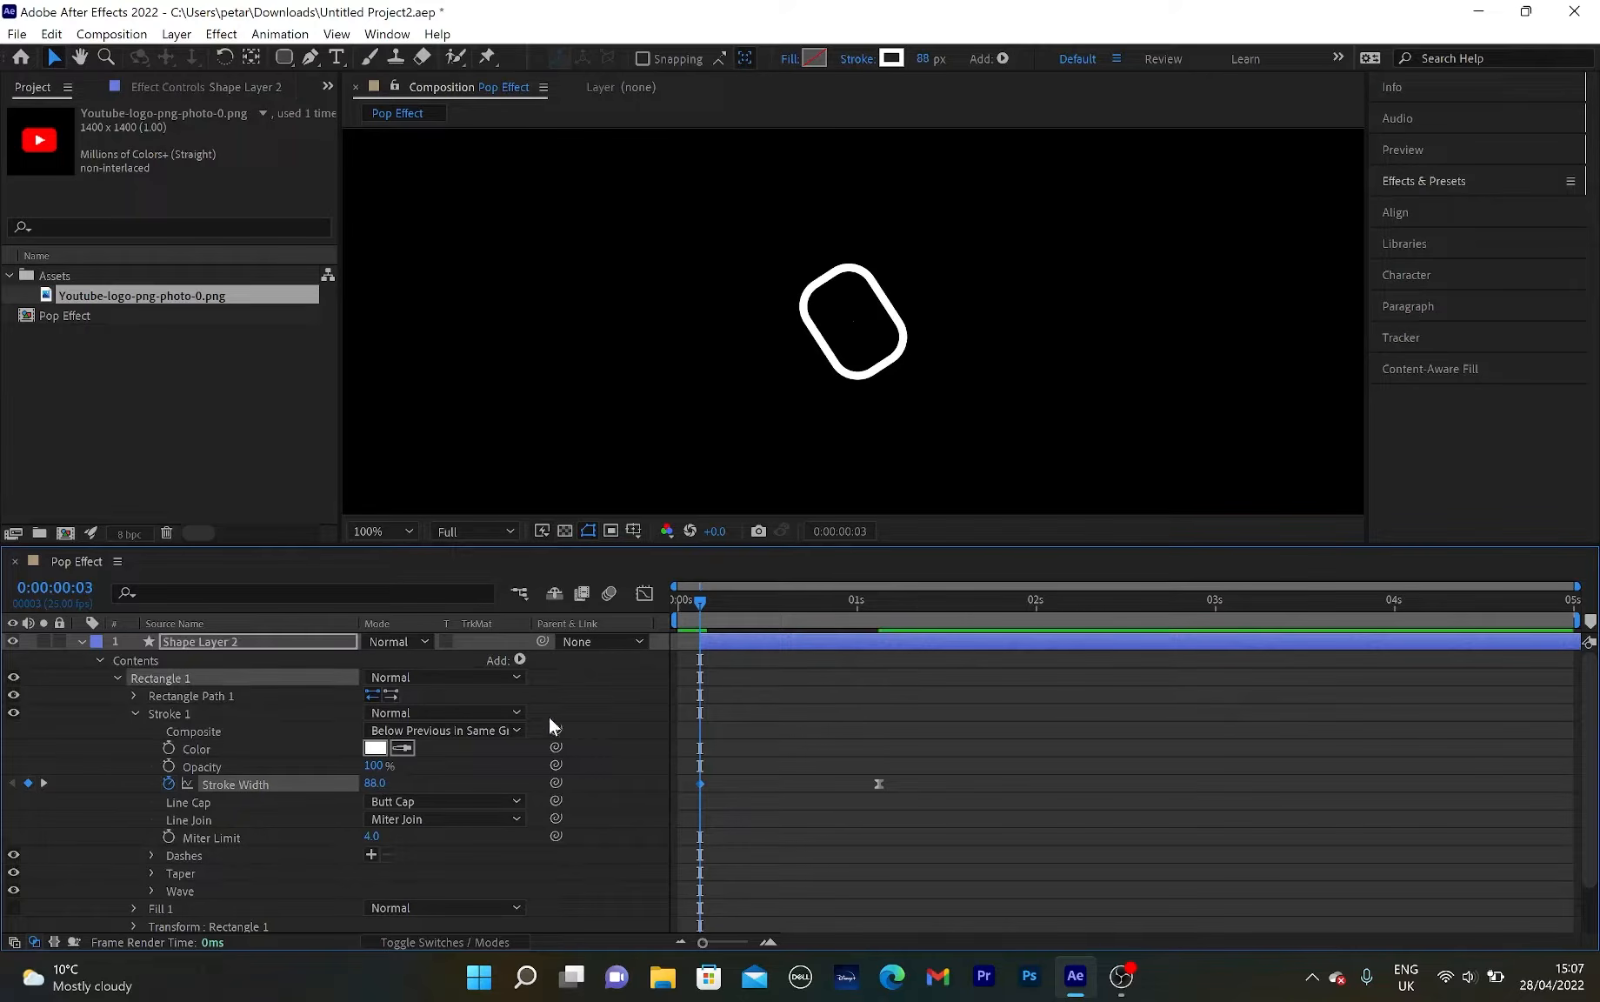
Show the logo layer again and sample its red as the stroke color of Shape Layer 2.
{"action": "scroll", "coordinate": [99, 803], "scroll_direction": "down", "scroll_amount": 3}
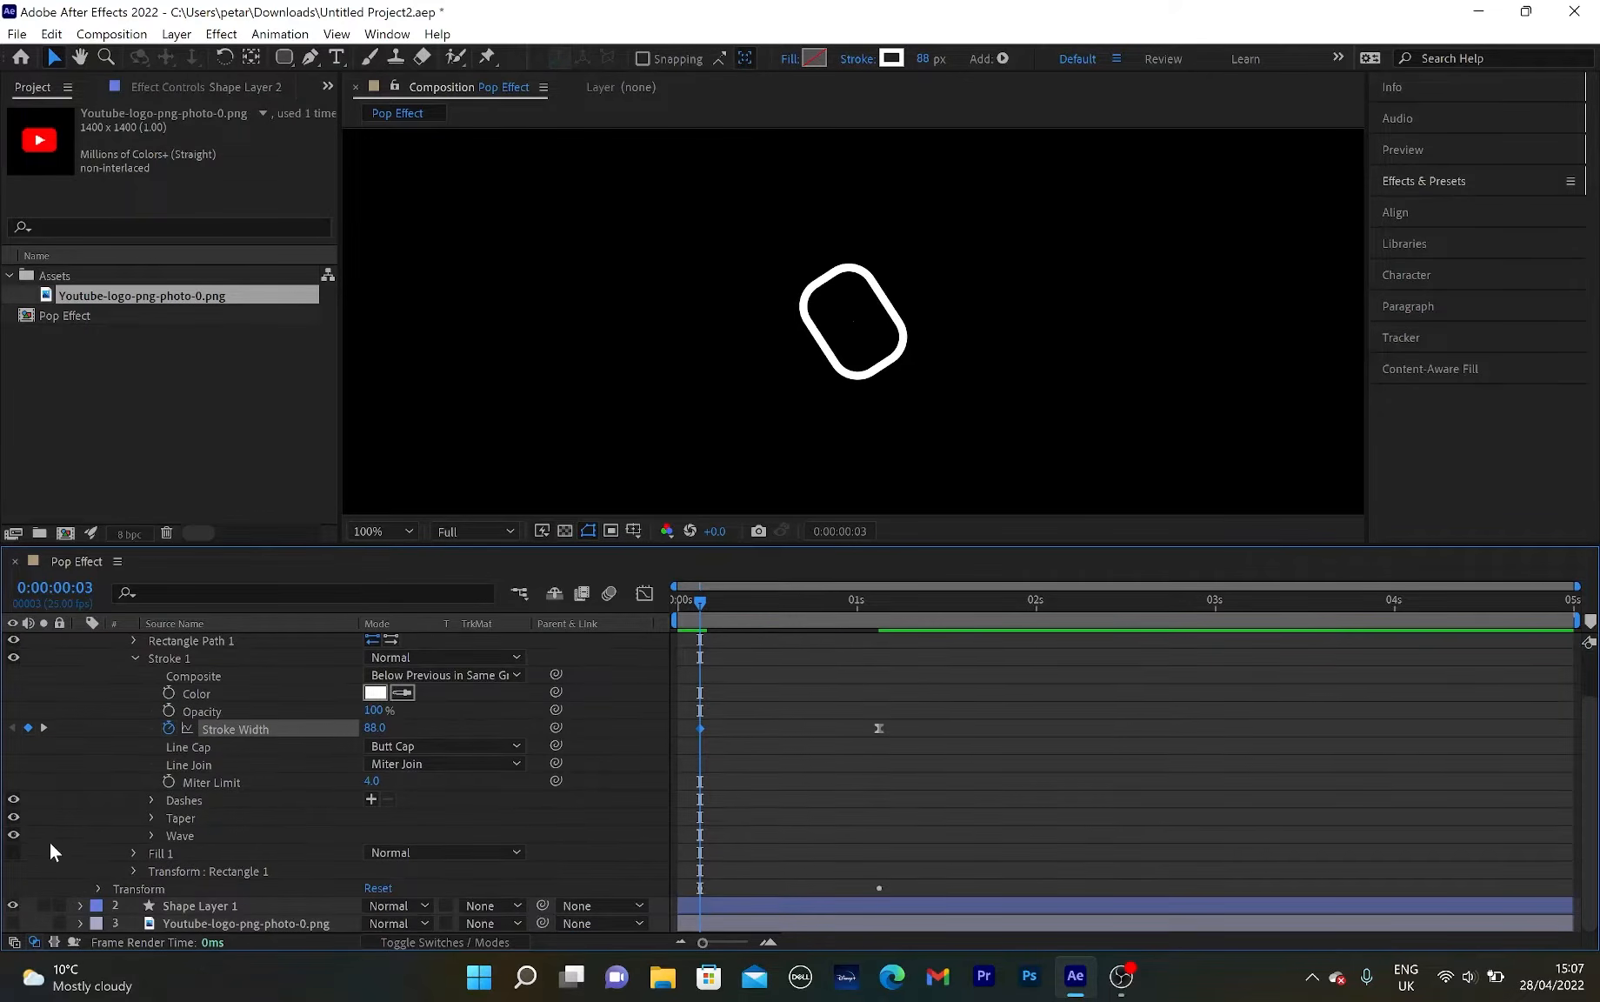
{"action": "left_click", "coordinate": [12, 924]}
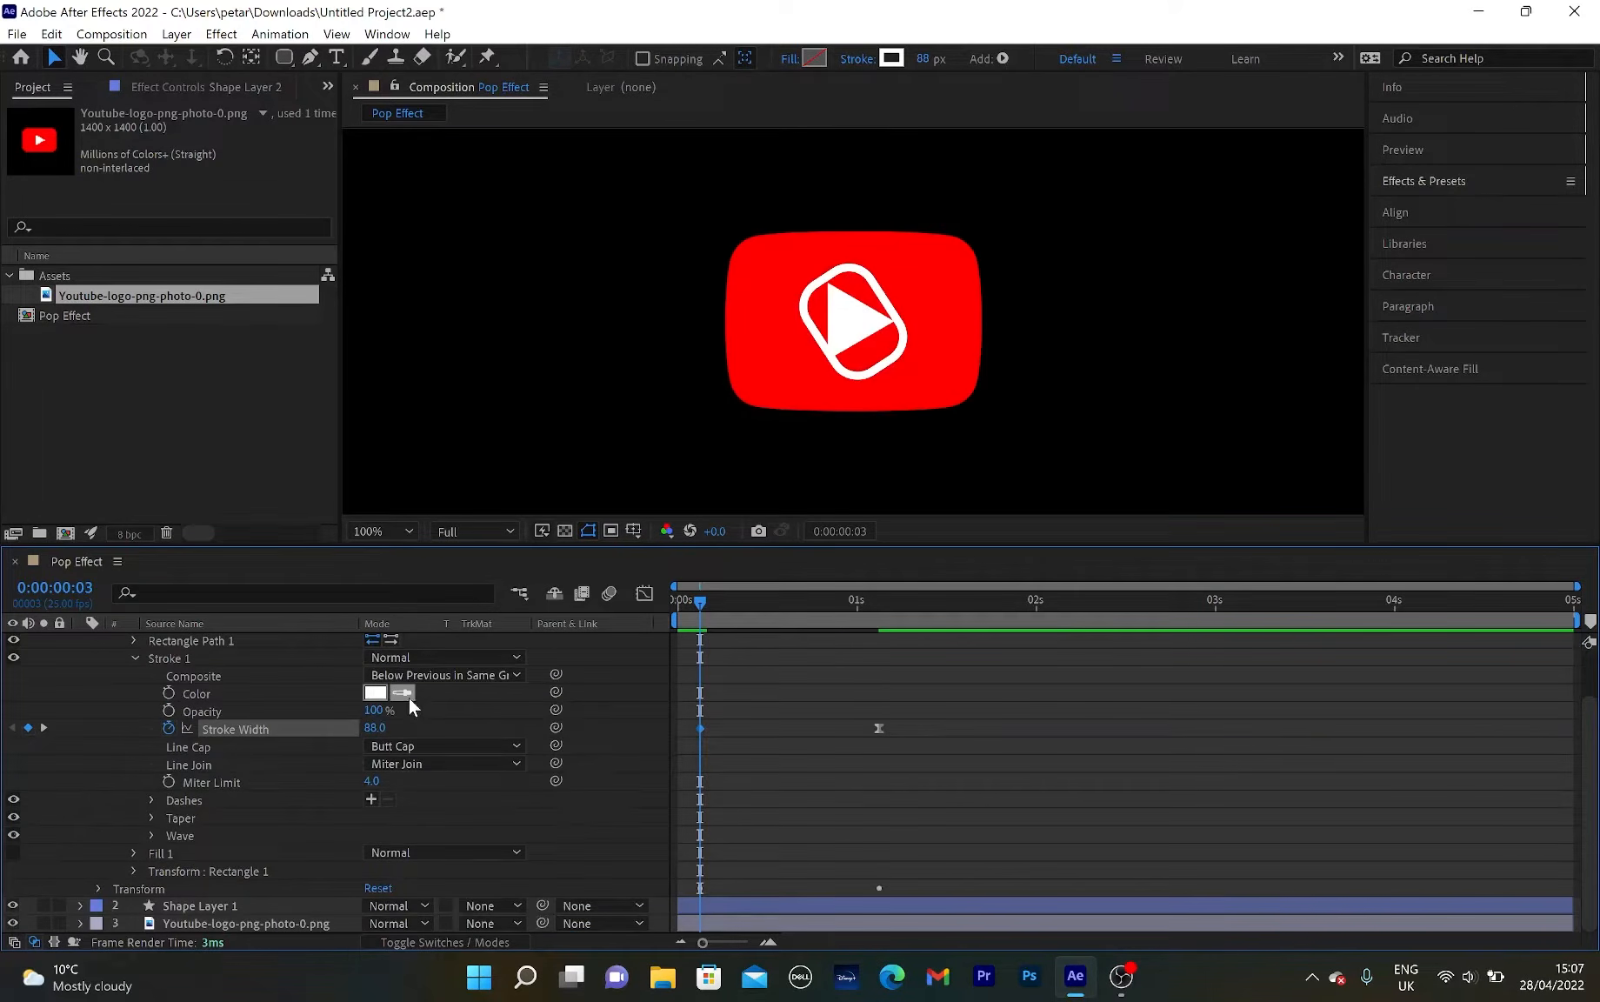
{"action": "left_click", "coordinate": [407, 695]}
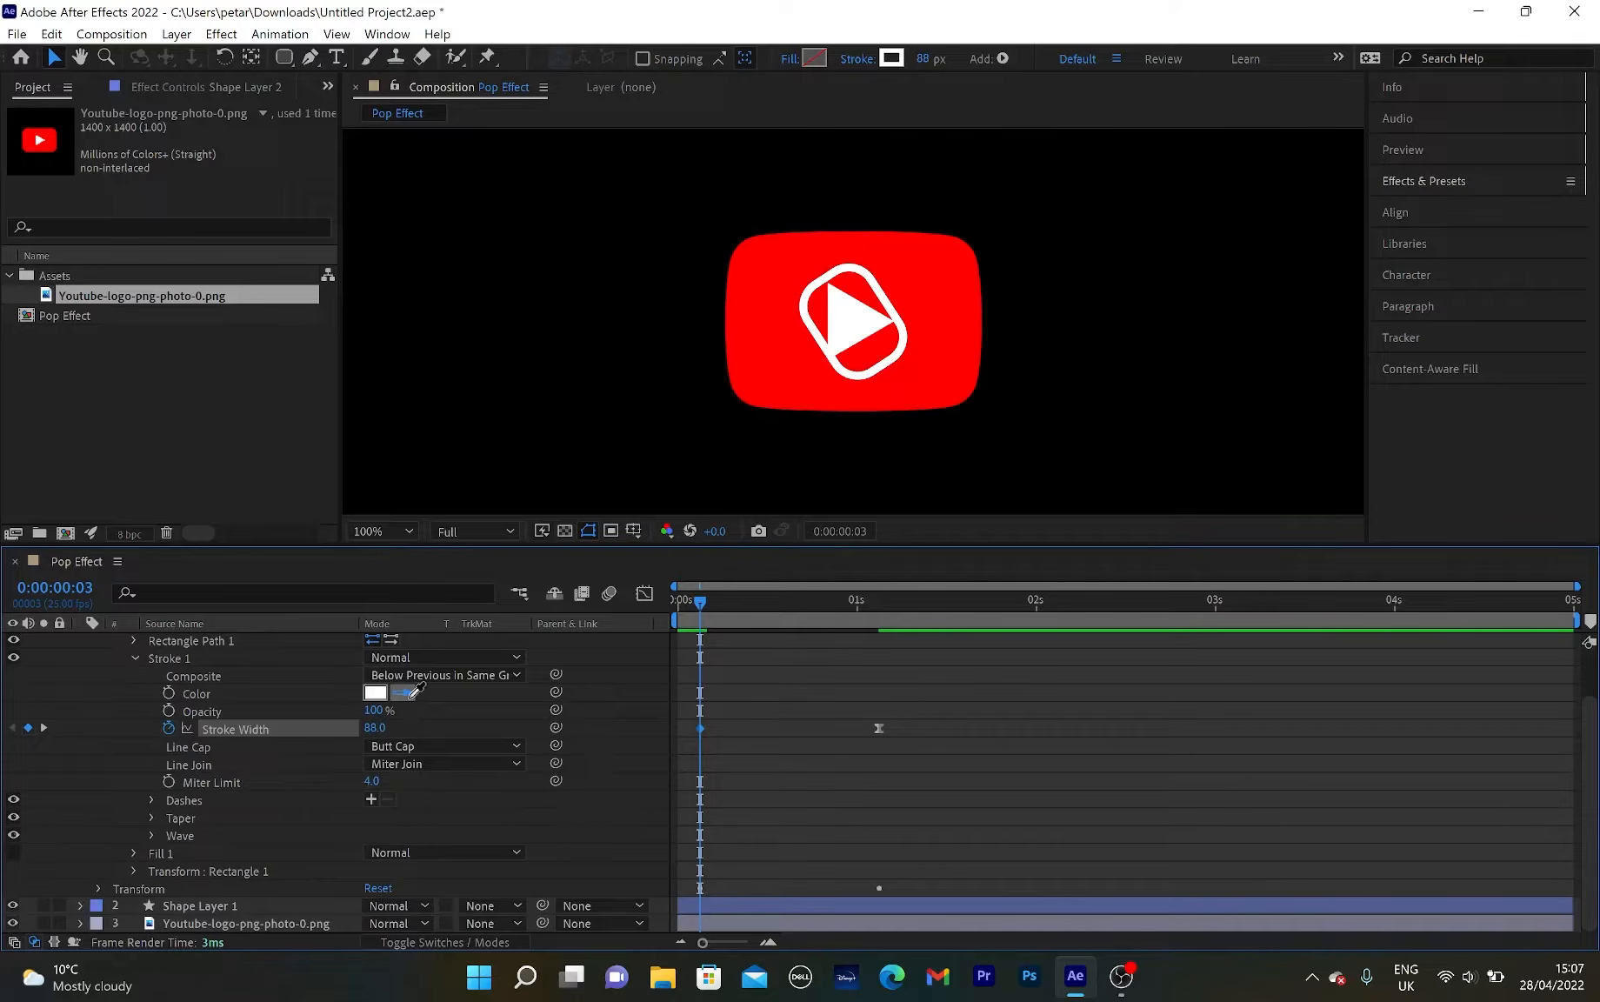
{"action": "left_click", "coordinate": [961, 299]}
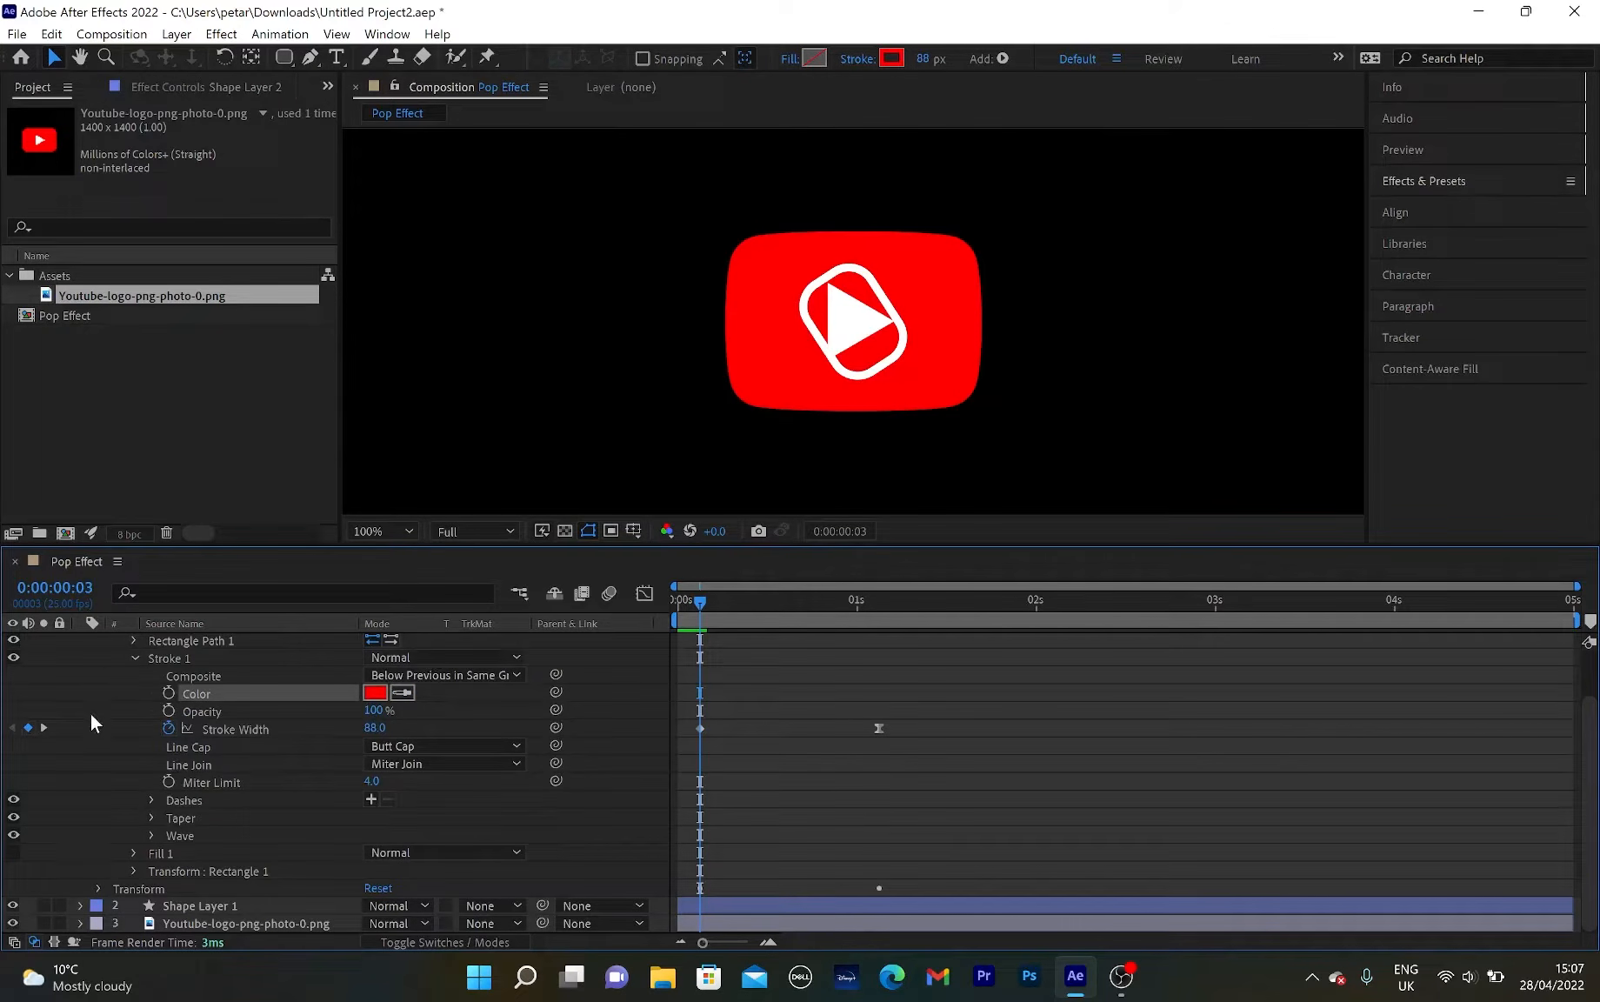
Hide the logo layer and, at 0:00:00:10, add dashes to Shape Layer 2's stroke with Dash set to 69.
{"action": "scroll", "coordinate": [130, 704], "scroll_direction": "up", "scroll_amount": 3}
{"action": "left_click", "coordinate": [80, 641]}
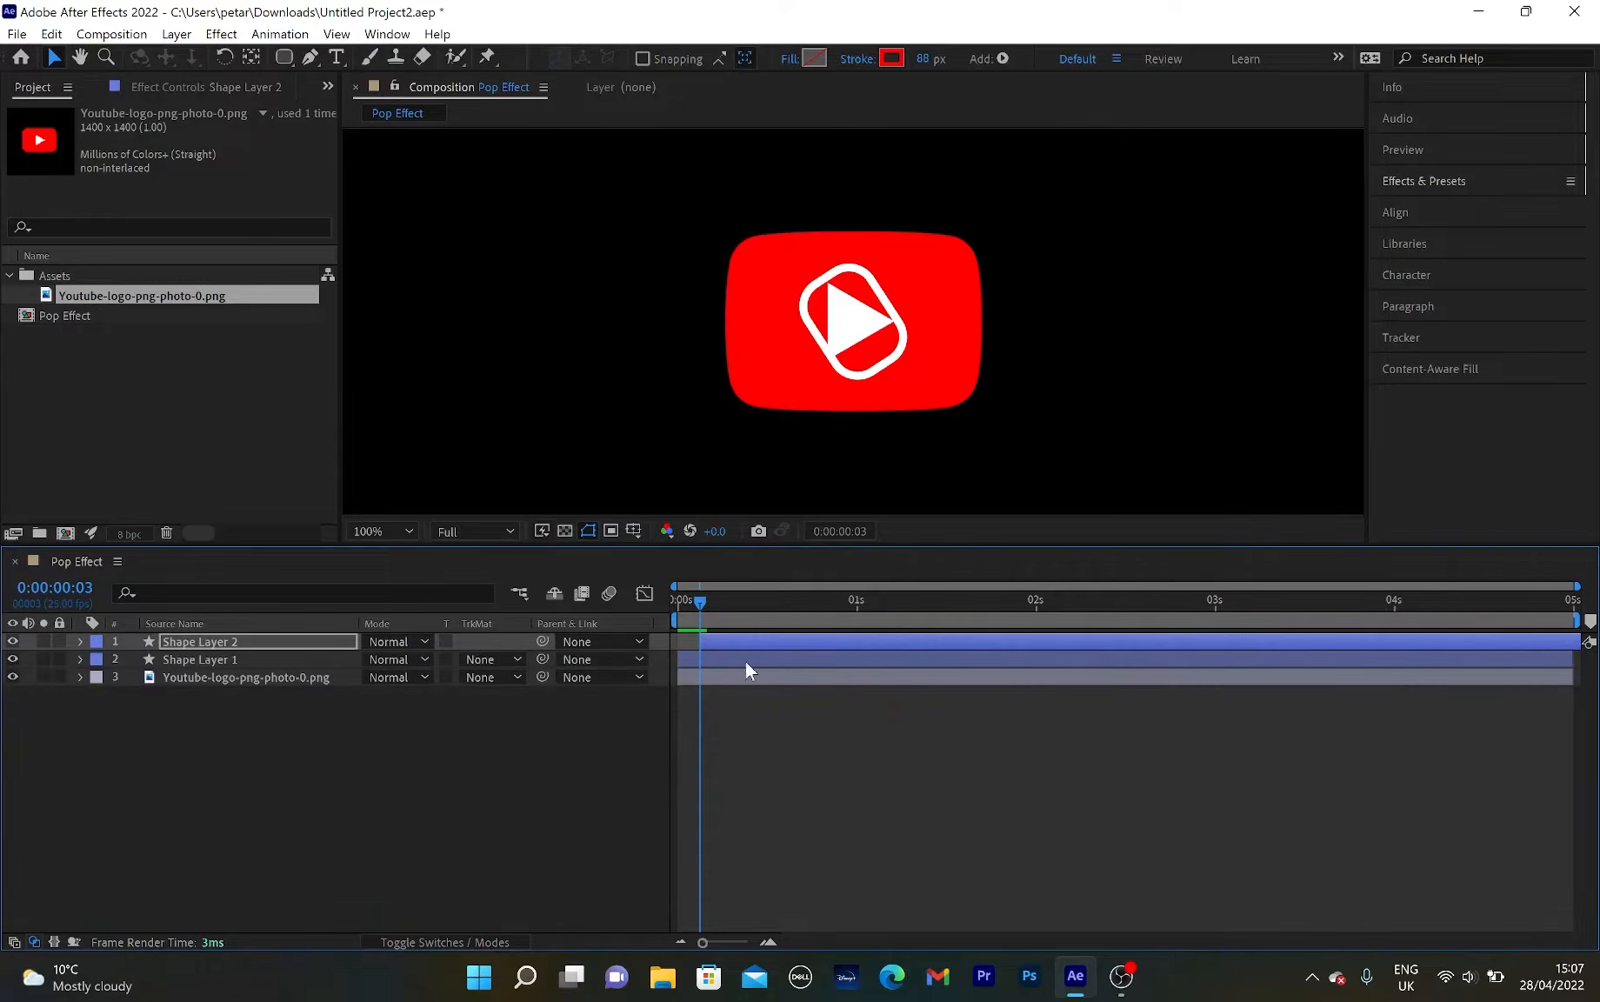
{"action": "left_click_drag", "start_coordinate": [694, 600], "coordinate": [750, 600]}
{"action": "left_click", "coordinate": [78, 642]}
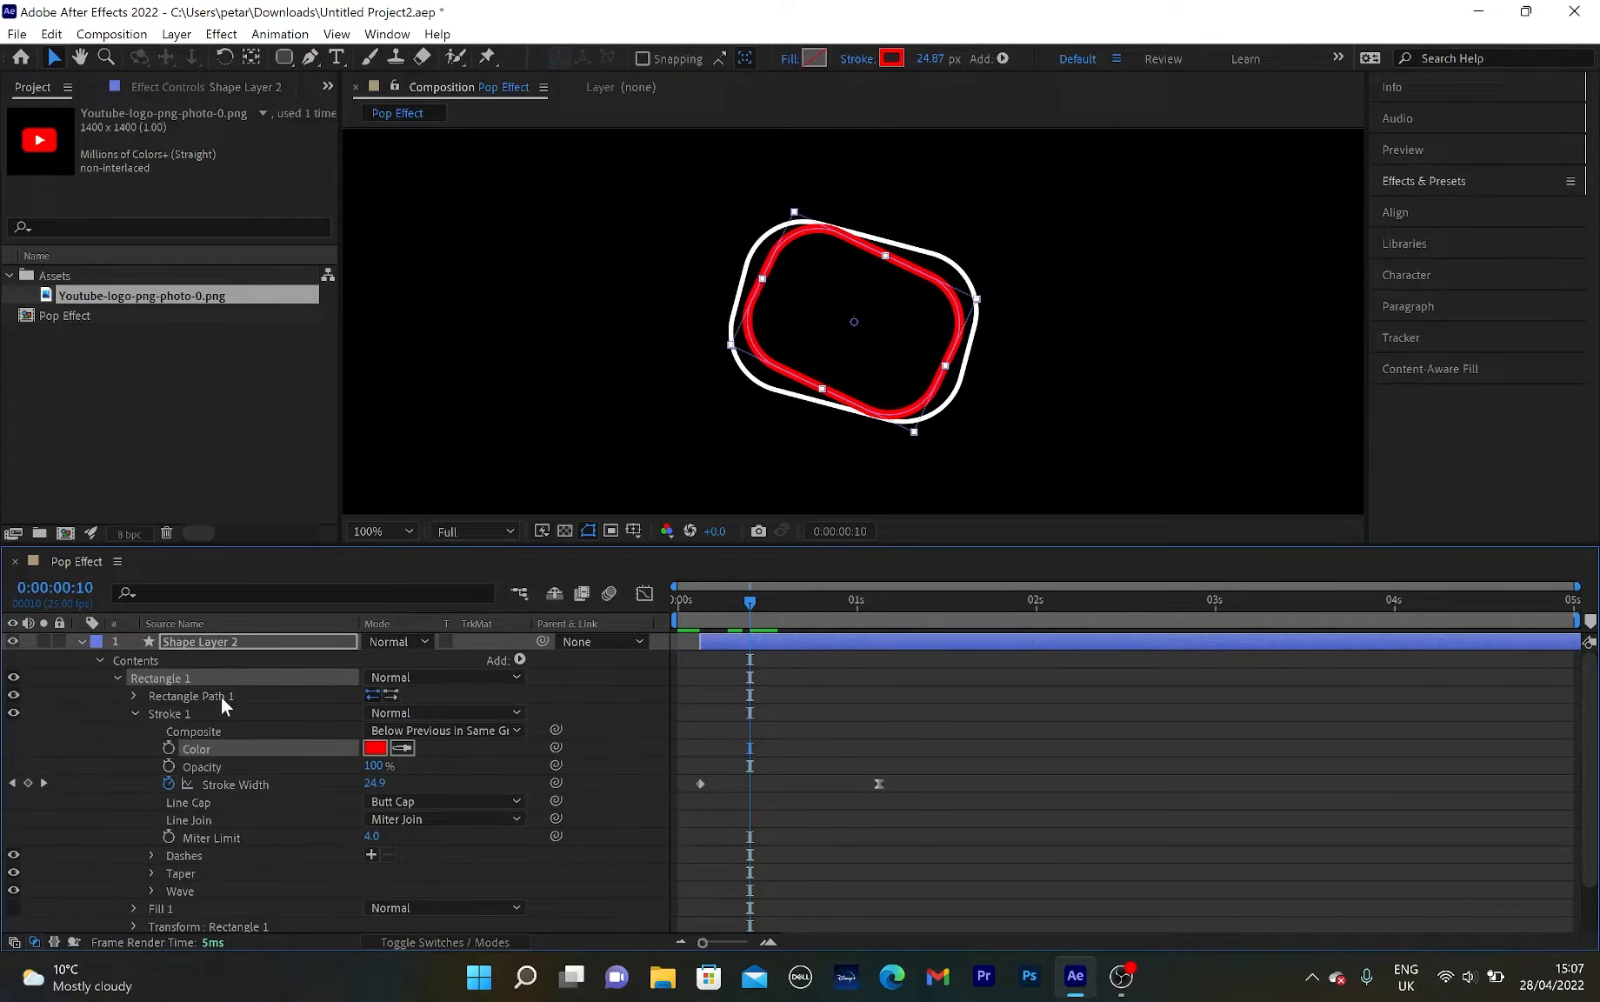
{"action": "scroll", "coordinate": [123, 811], "scroll_direction": "down", "scroll_amount": 3}
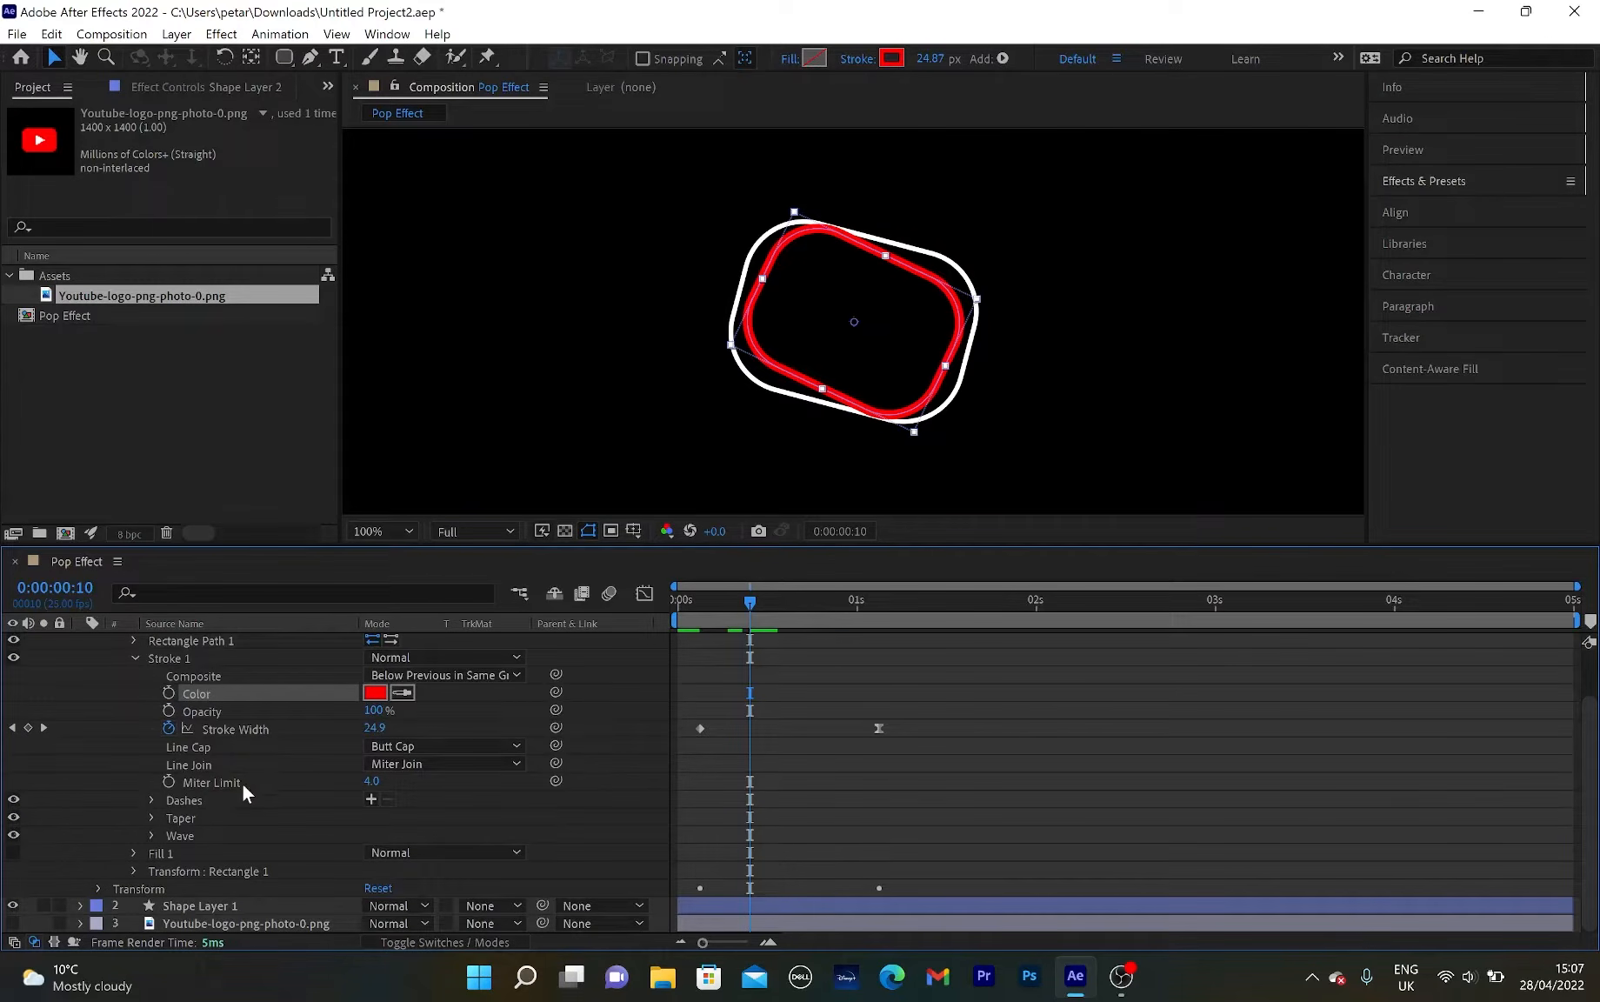
{"action": "left_click", "coordinate": [201, 799]}
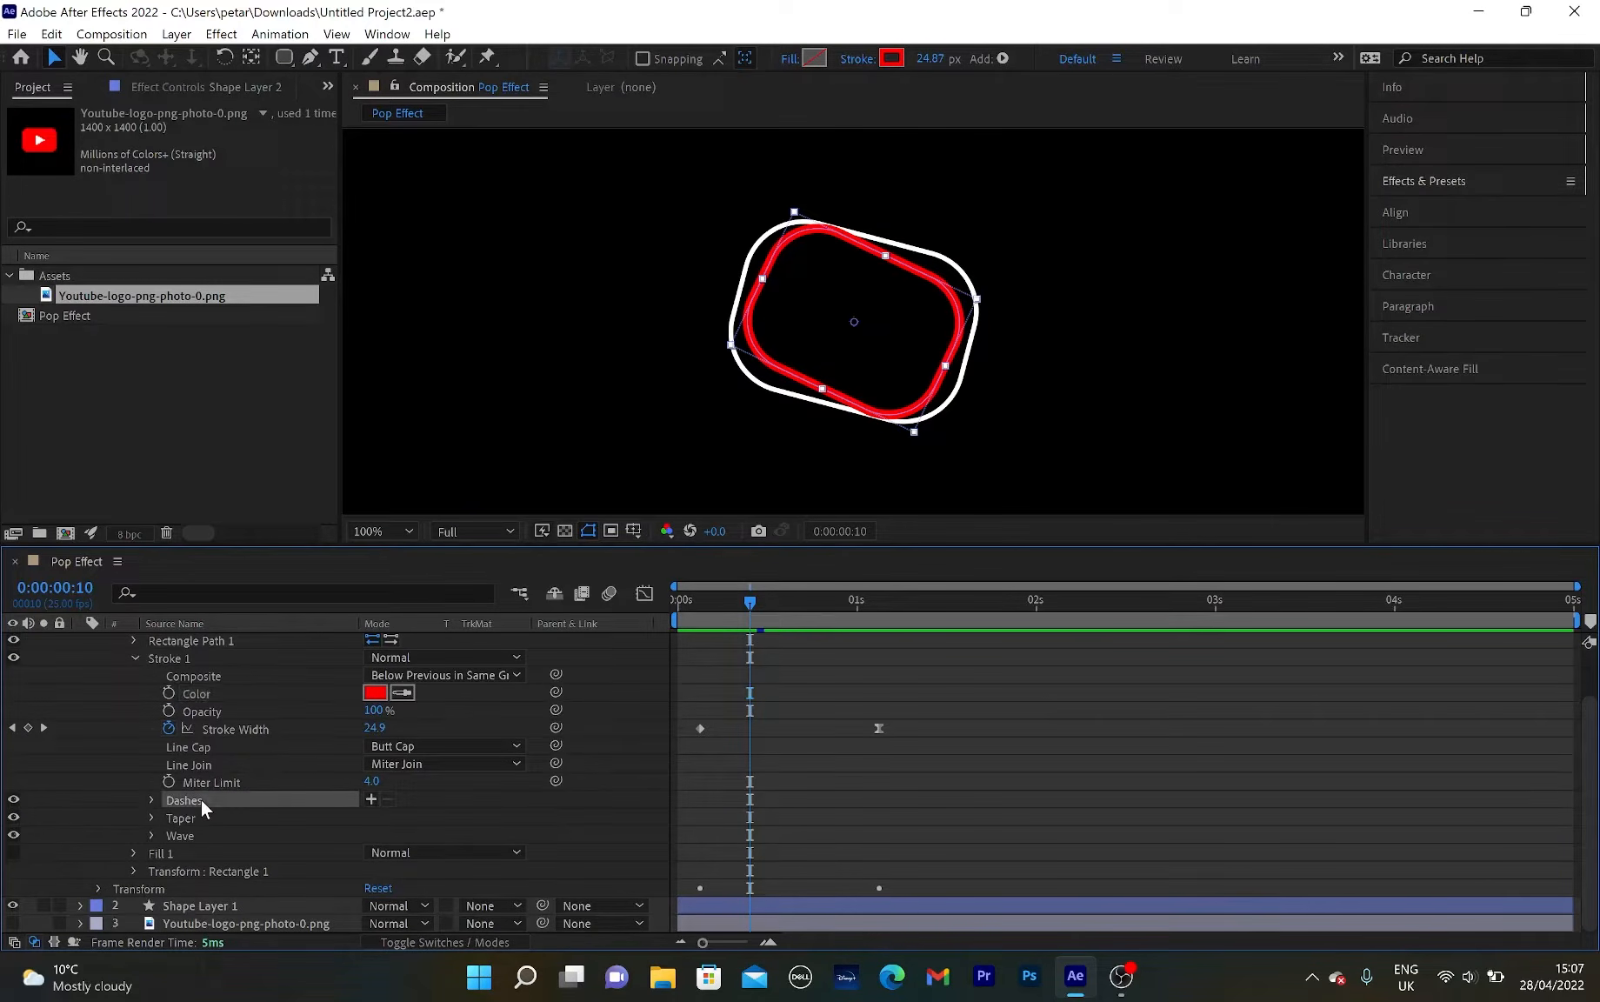
{"action": "left_click", "coordinate": [372, 799]}
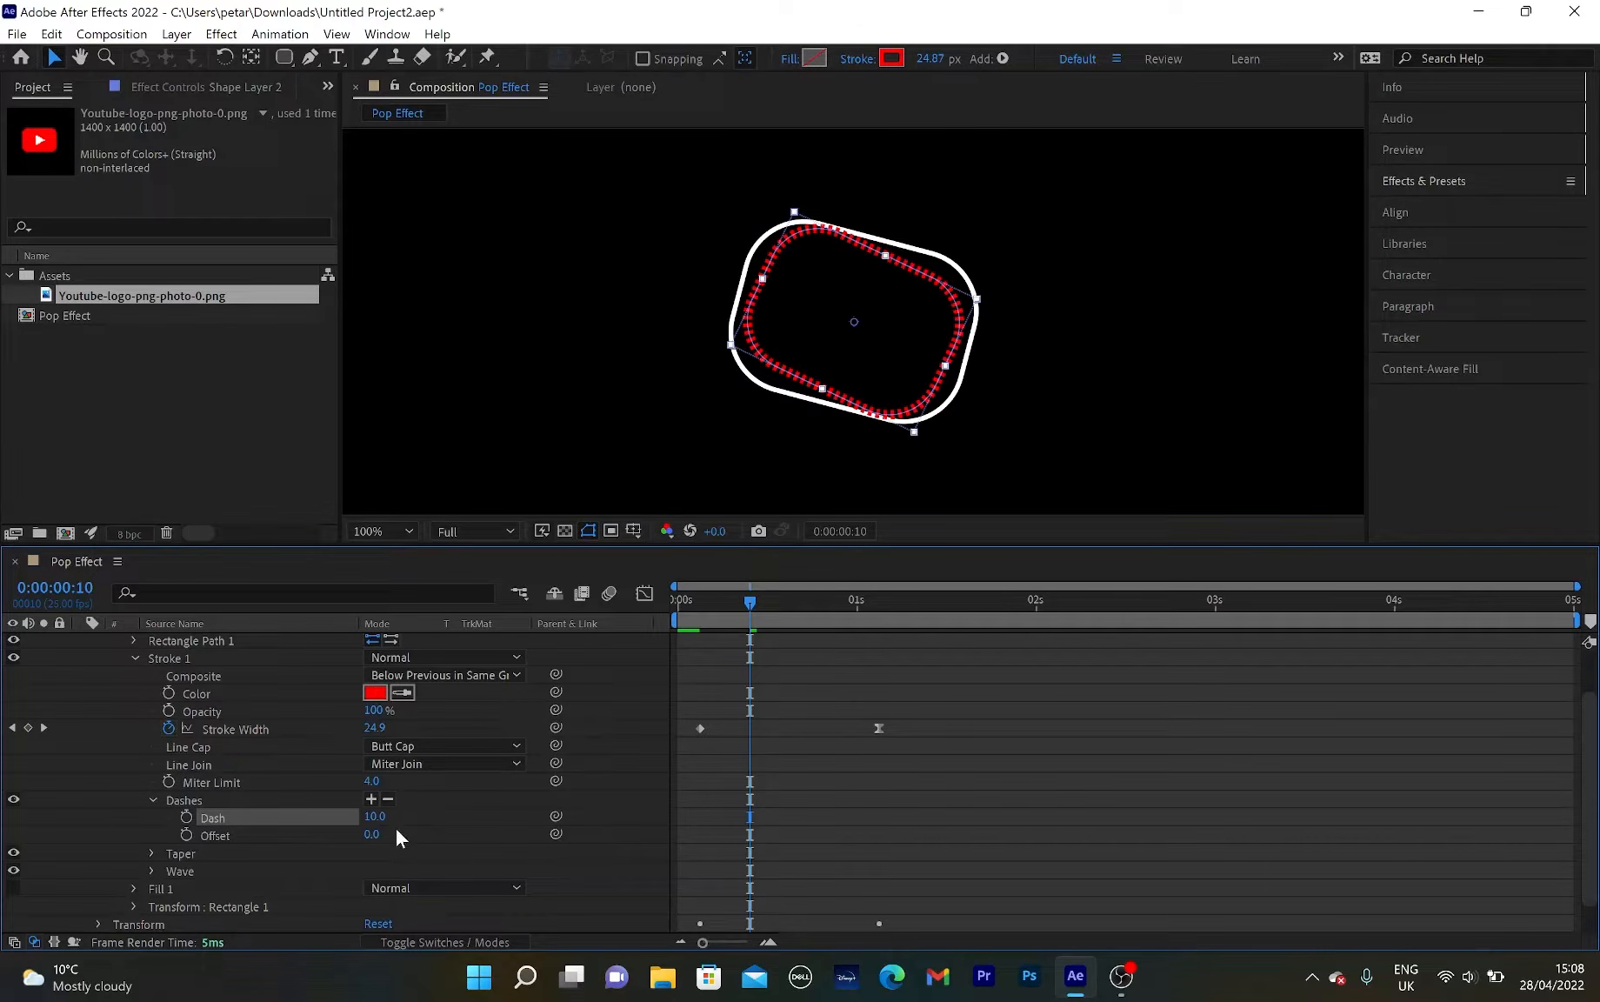
{"action": "left_click_drag", "start_coordinate": [371, 817], "coordinate": [454, 832]}
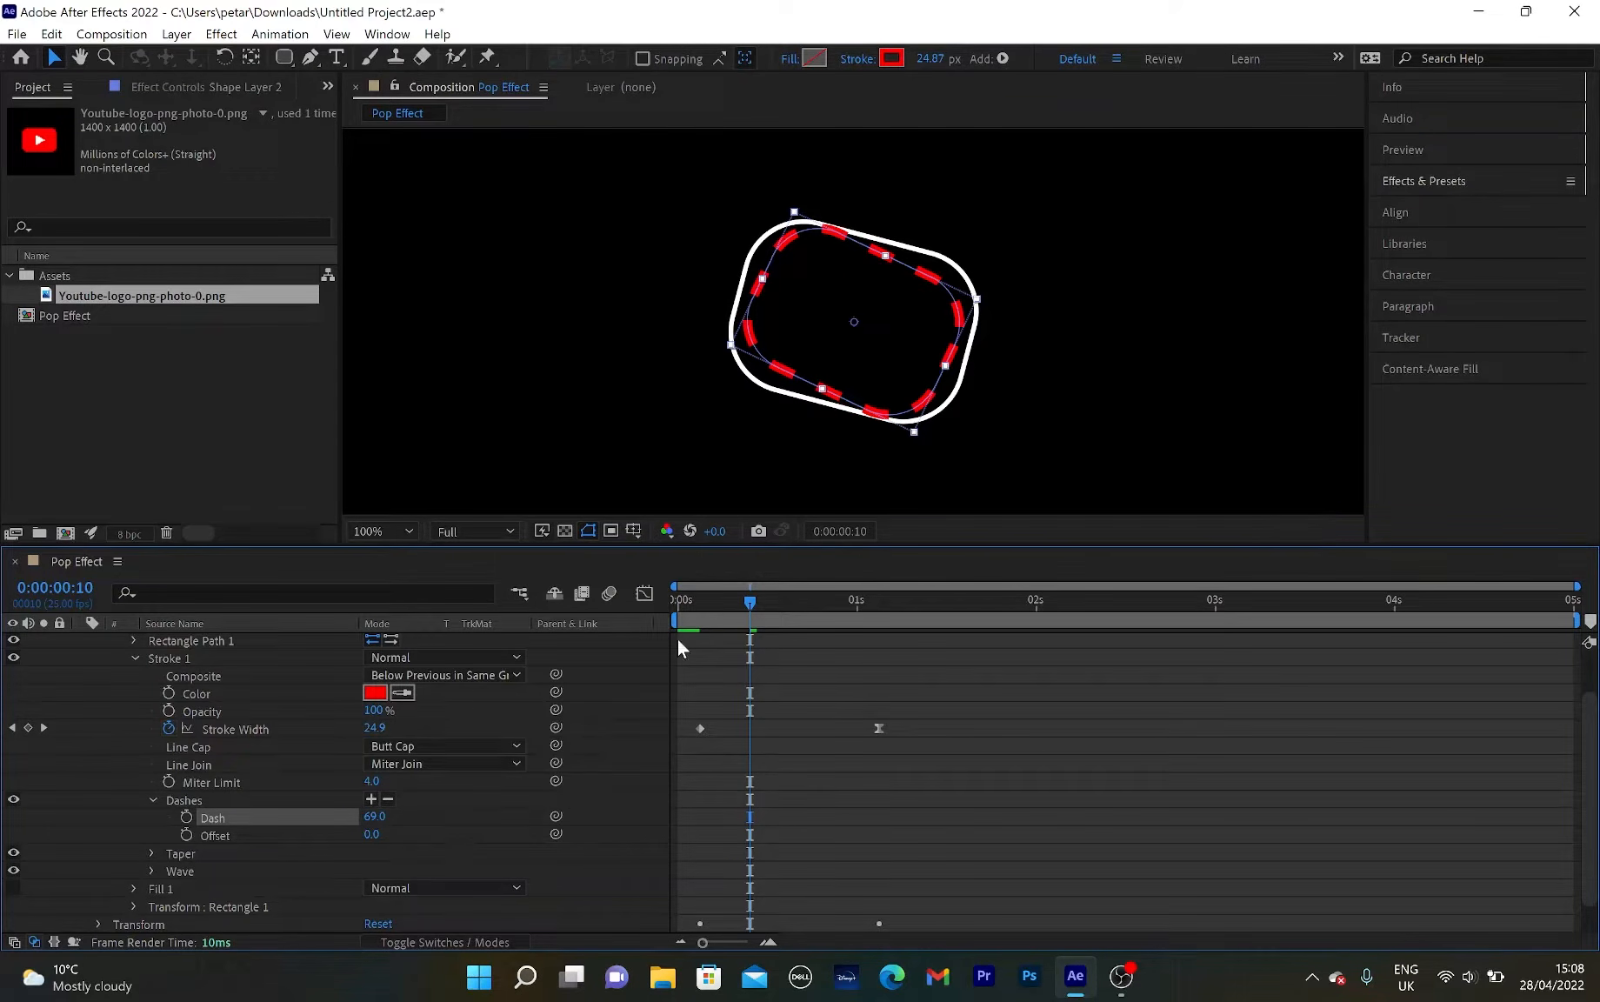
{"action": "scroll", "coordinate": [159, 684], "scroll_direction": "up", "scroll_amount": 3}
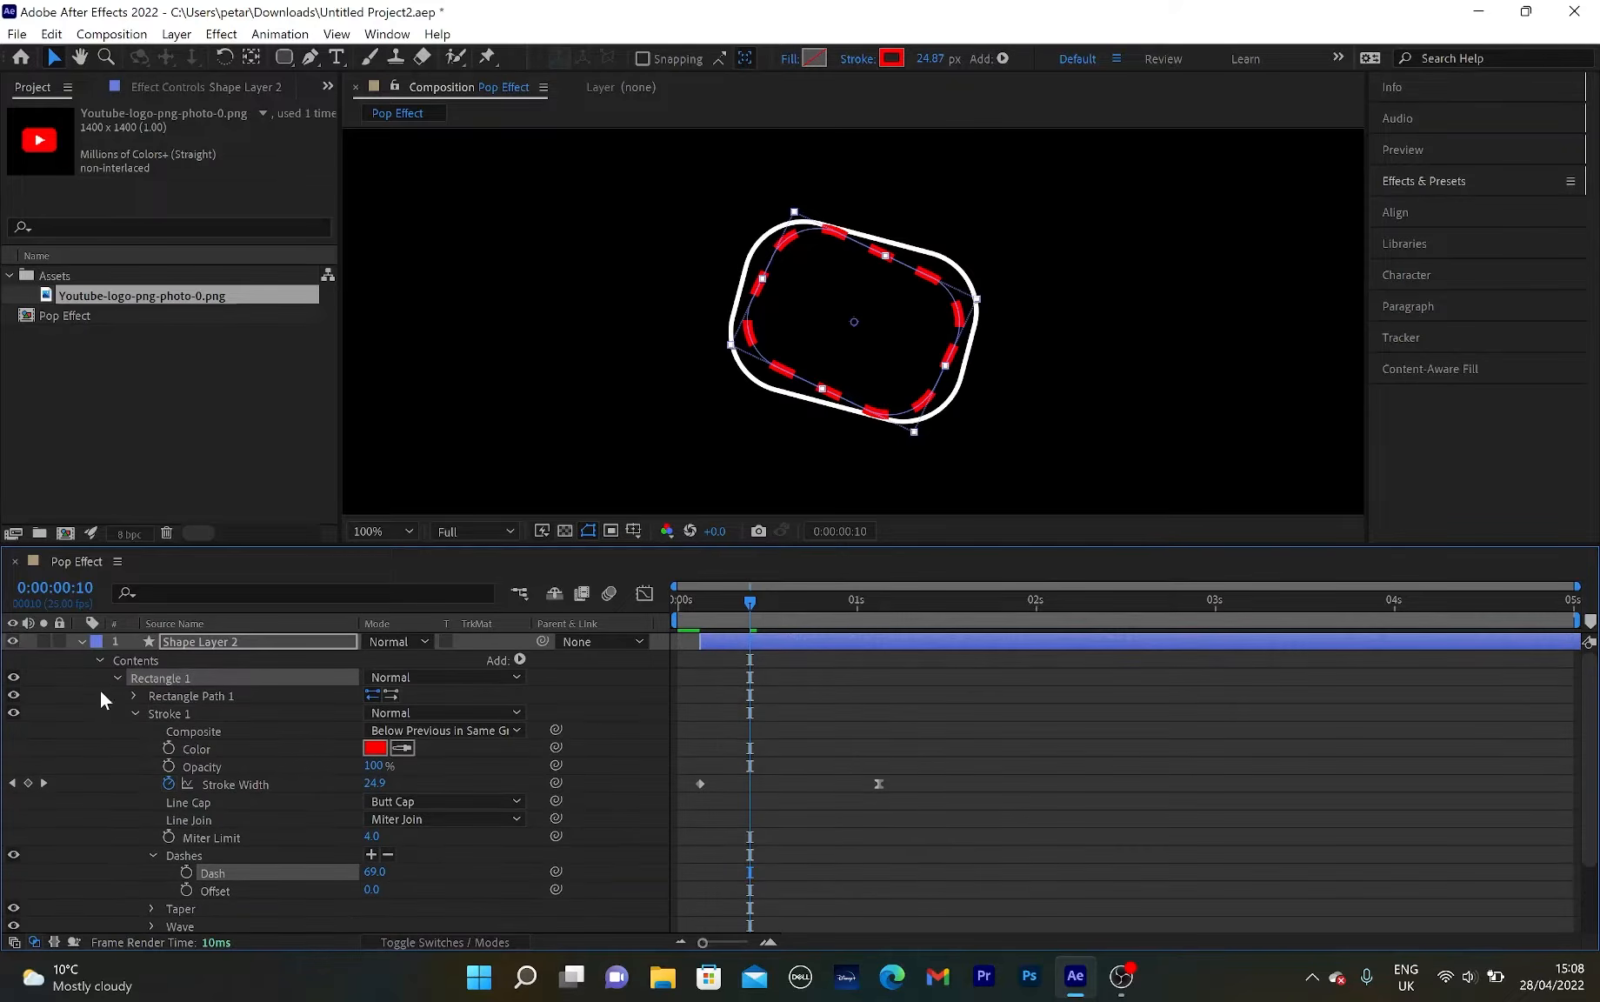
{"action": "left_click", "coordinate": [85, 642]}
Copy the Scale and Rotation keyframes of Shape Layer 1 and paste them onto the YouTube logo layer at 0:00:00:10.
{"action": "left_click", "coordinate": [248, 659]}
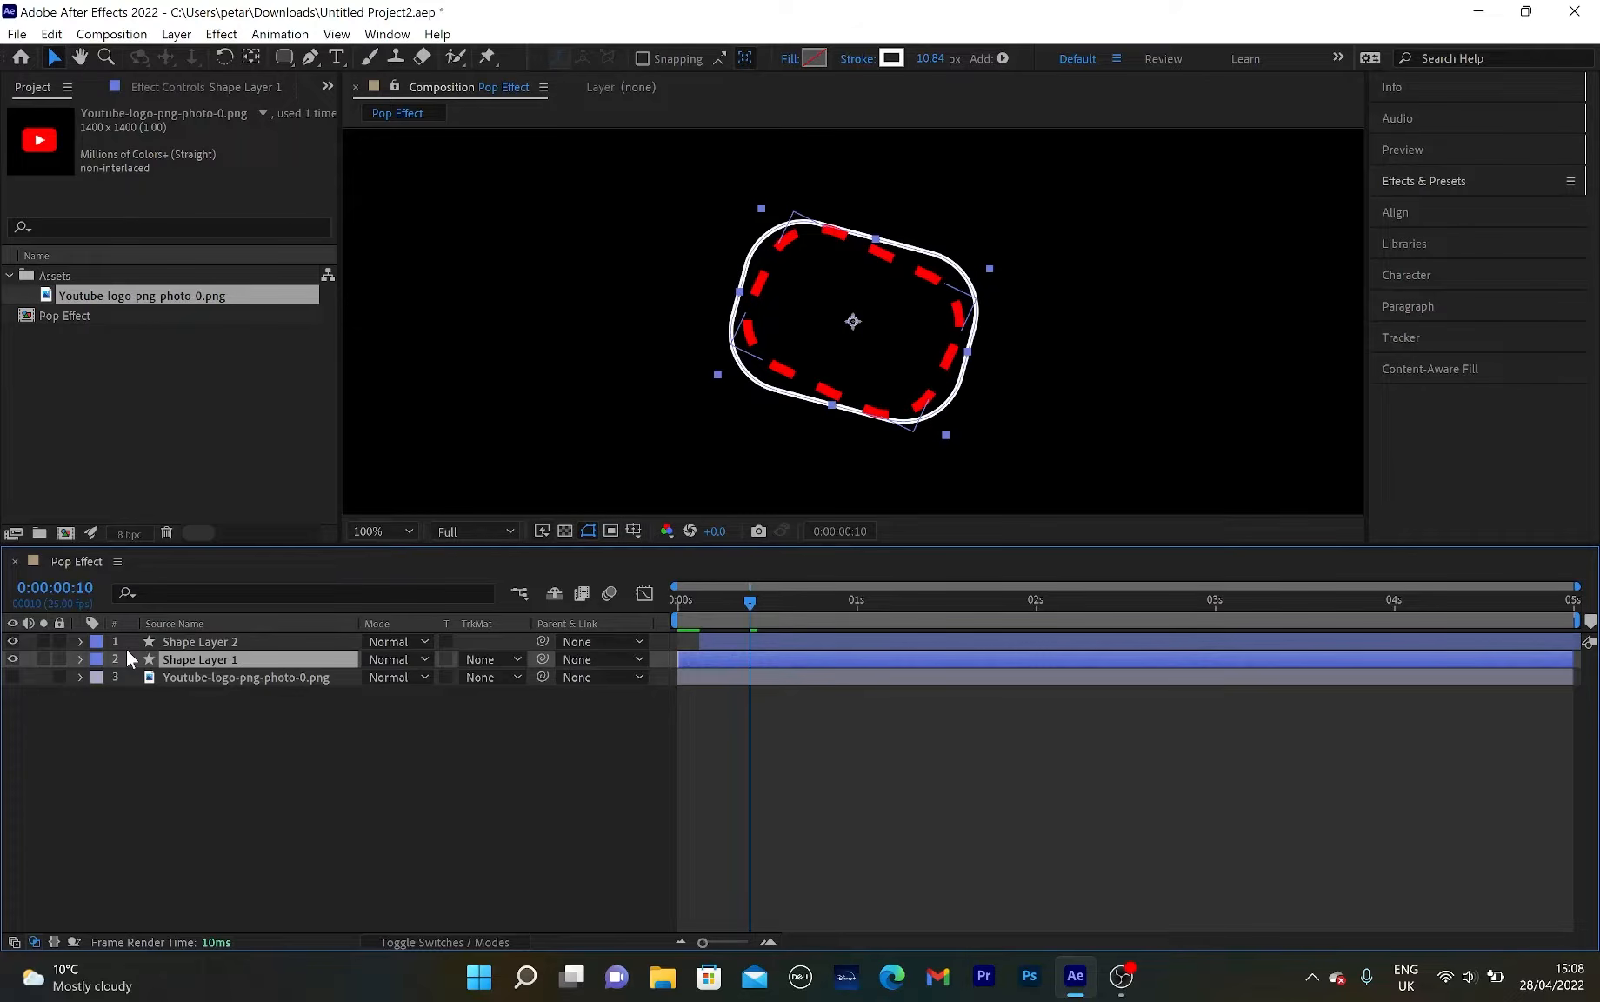
{"action": "key", "text": "u"}
{"action": "left_click", "coordinate": [946, 690]}
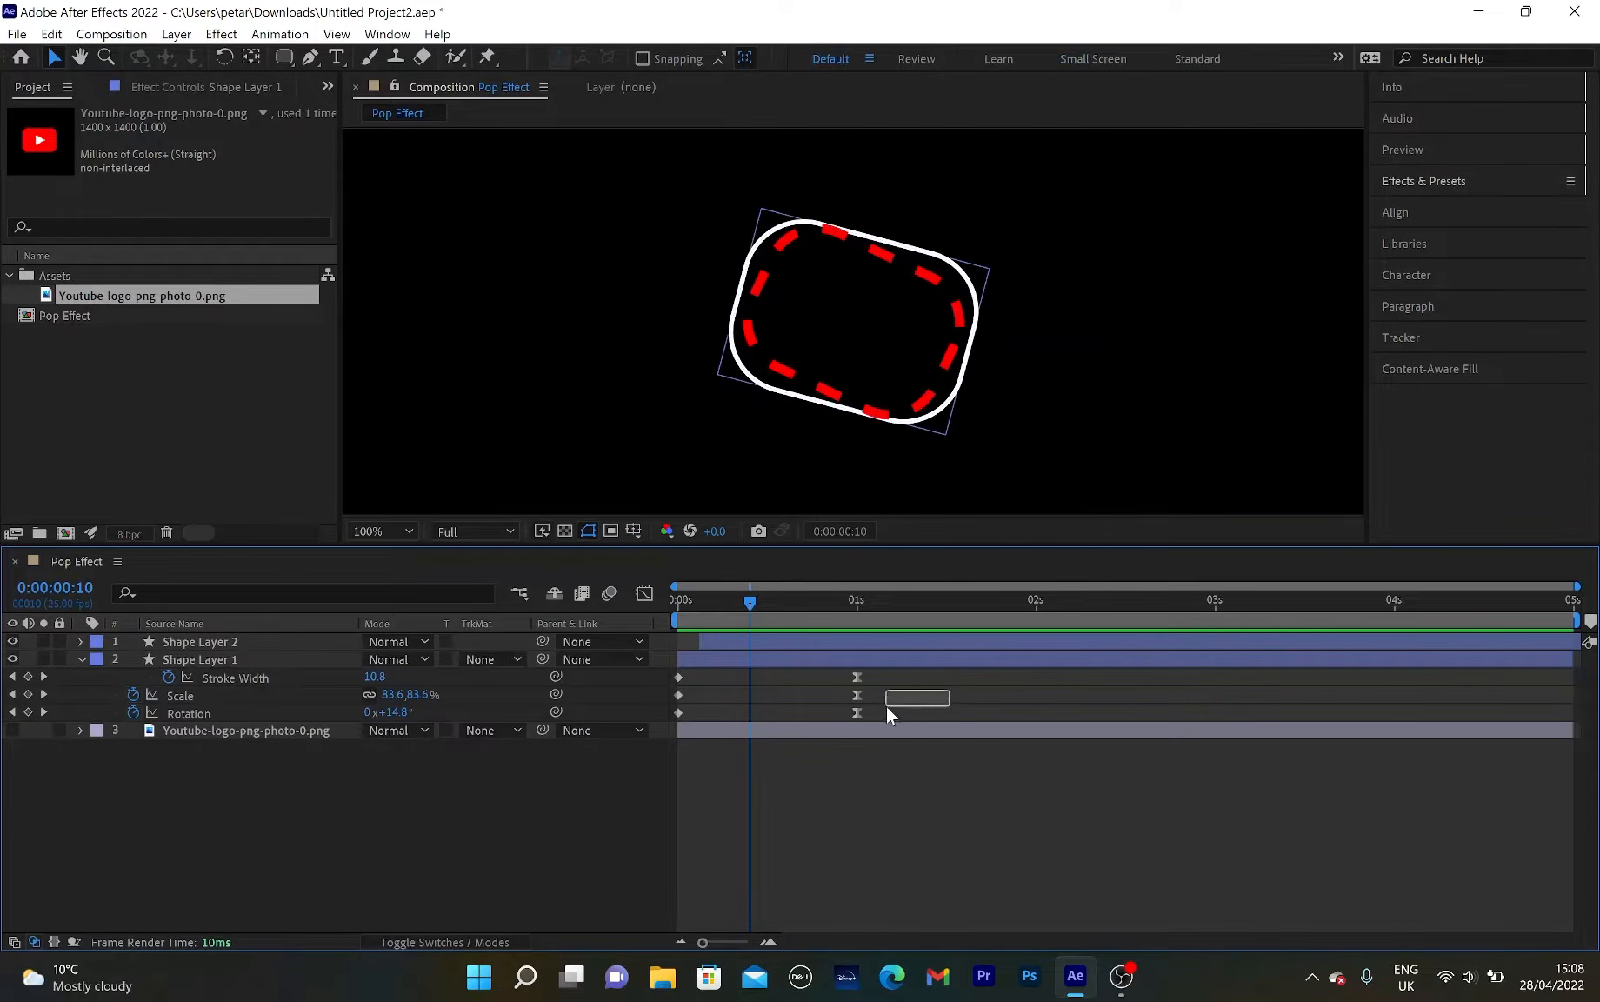
{"action": "left_click_drag", "start_coordinate": [886, 706], "coordinate": [669, 713]}
{"action": "key", "text": "ctrl+c"}
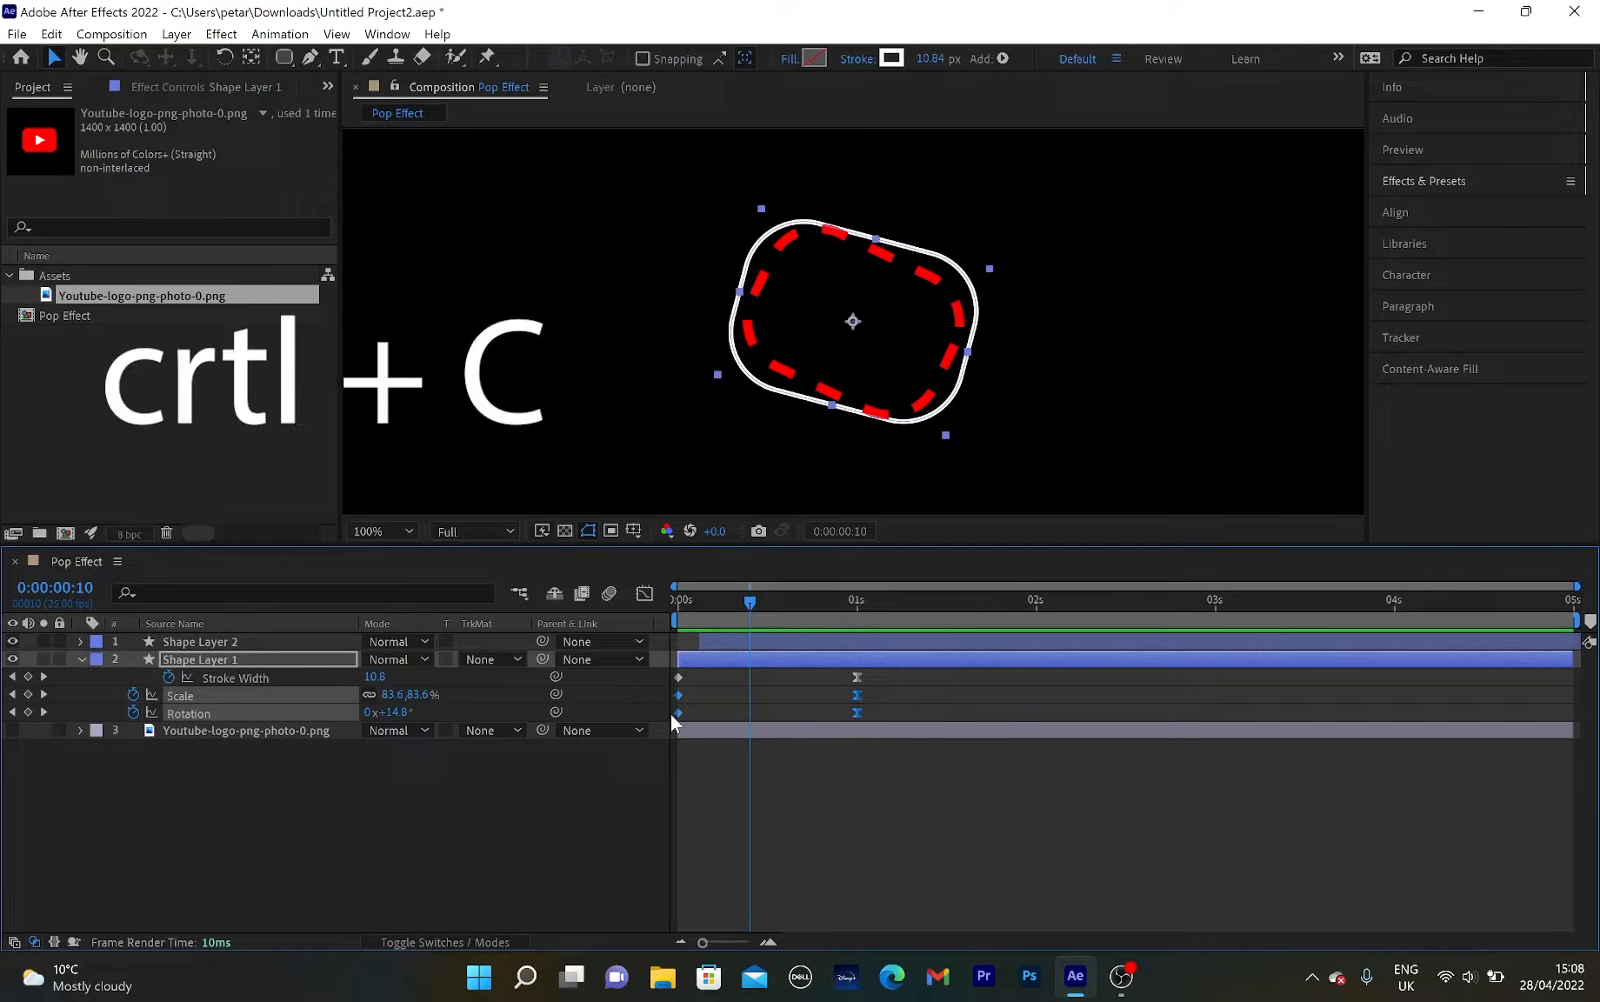
{"action": "left_click", "coordinate": [250, 729]}
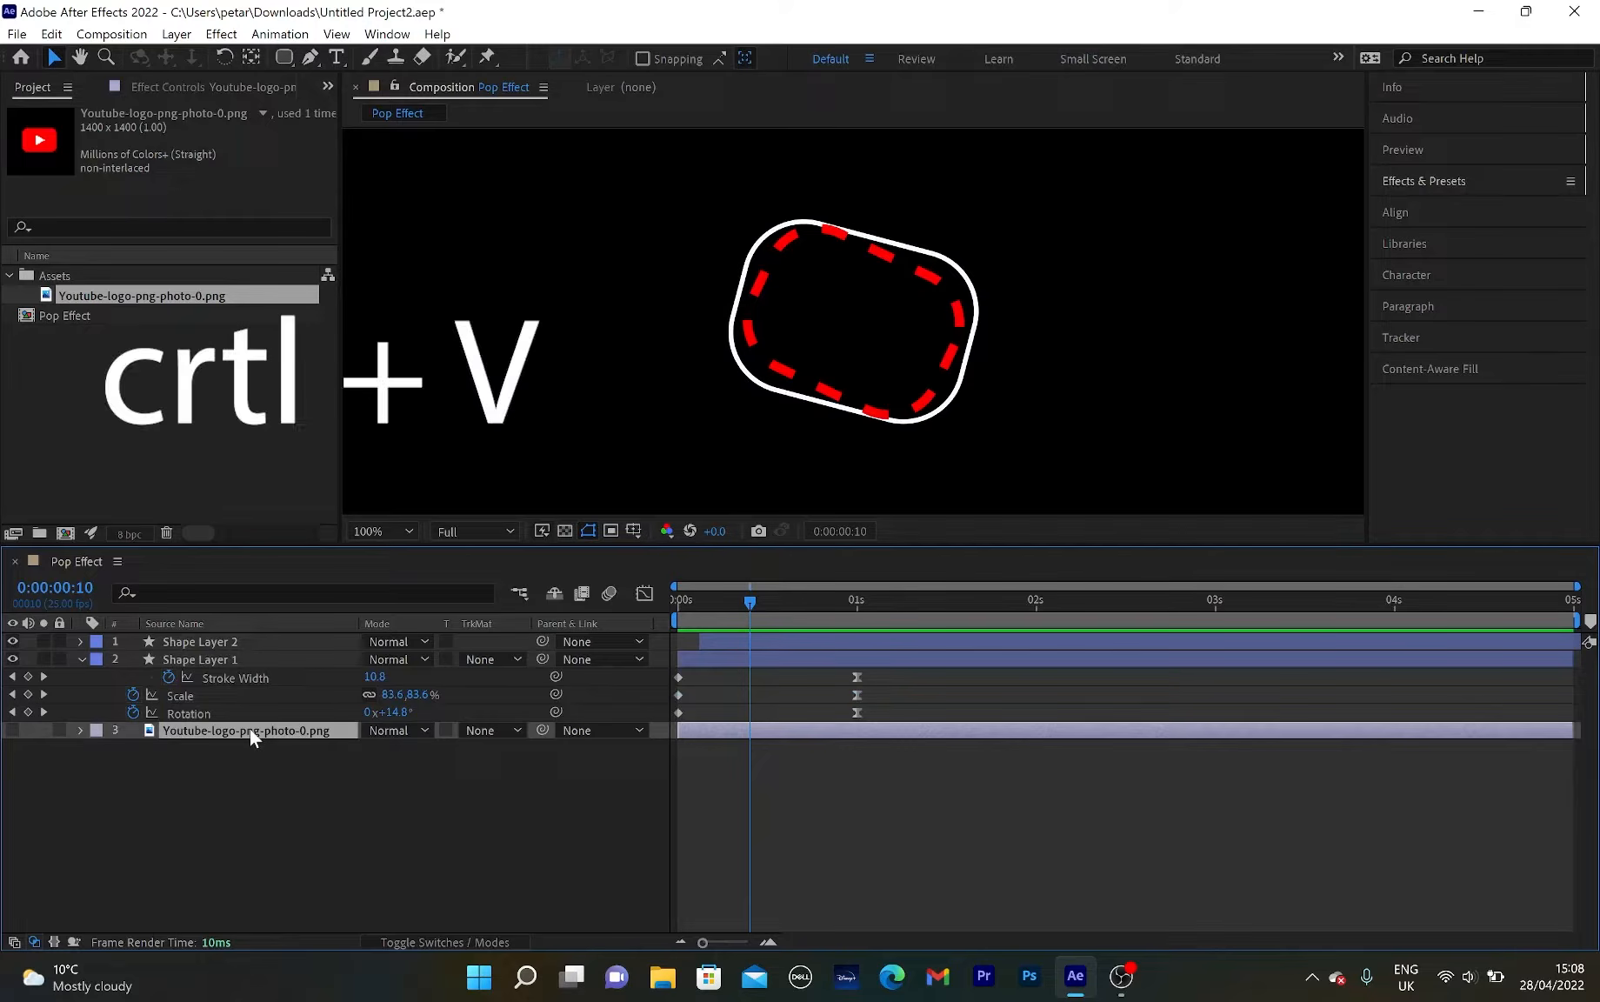
{"action": "key", "text": "ctrl+v"}
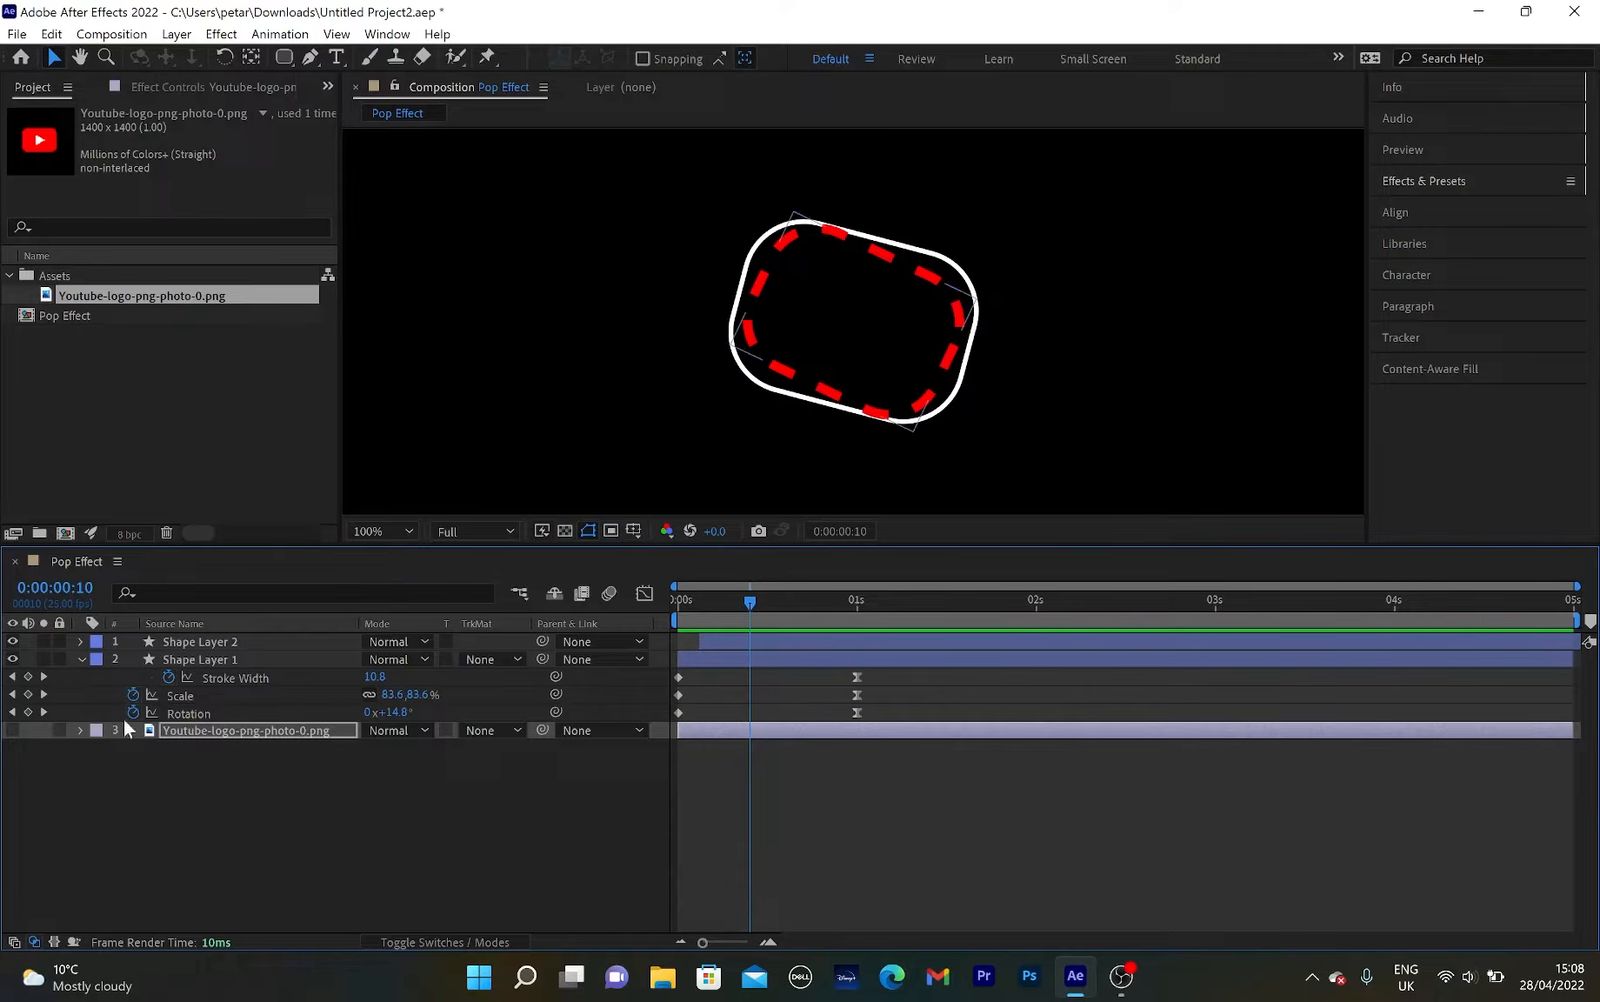
Show the YouTube logo layer again and play the animation from the start.
{"action": "left_click", "coordinate": [12, 730]}
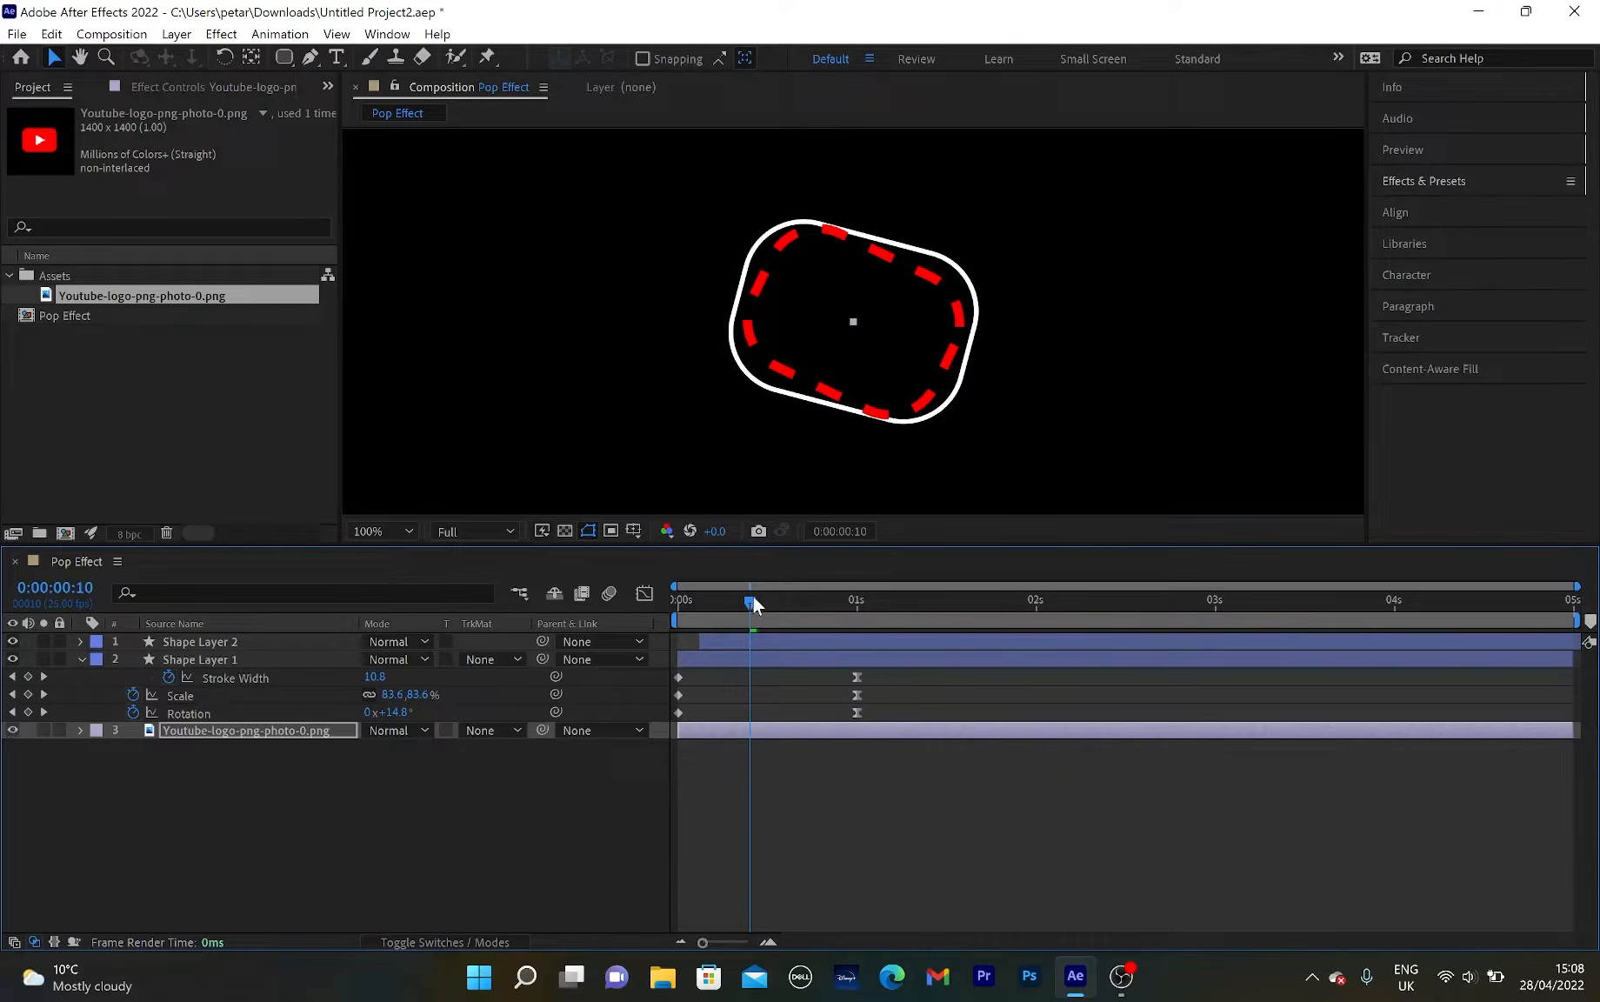
{"action": "left_click_drag", "start_coordinate": [750, 600], "coordinate": [677, 600]}
{"action": "key", "text": "space"}
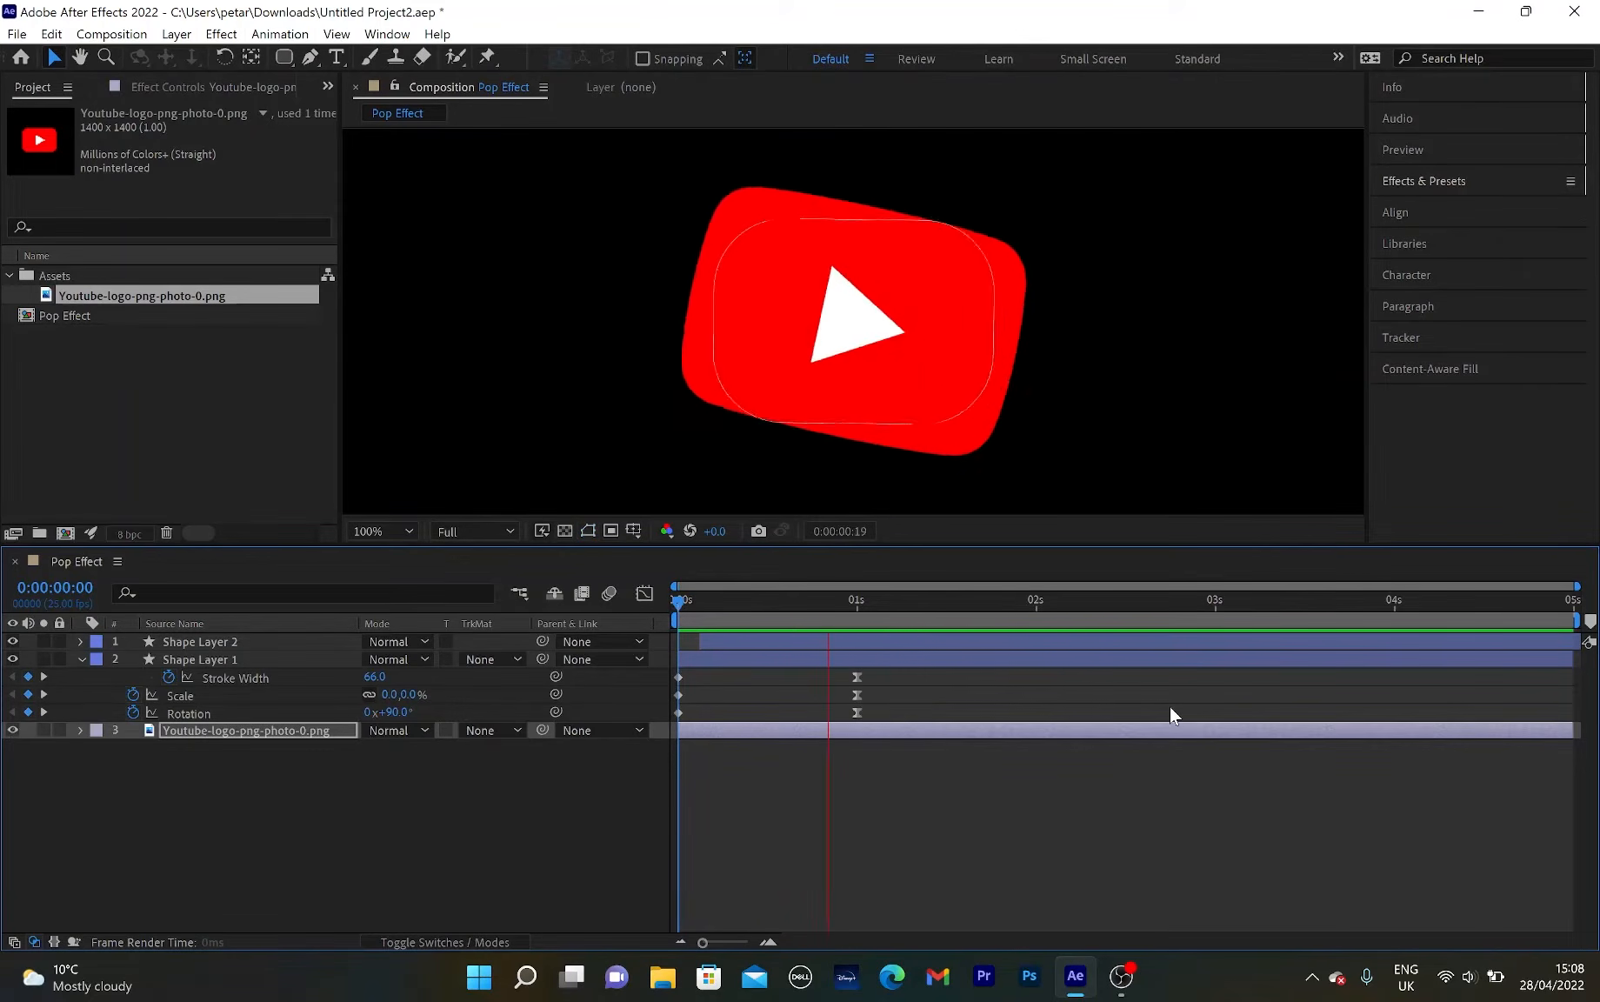
{"action": "key", "text": "space"}
Reveal the logo layer's keyframes and set its Scale to 63% at the 0:00:01:10 keyframe.
{"action": "left_click_drag", "start_coordinate": [912, 598], "coordinate": [749, 629]}
{"action": "key", "text": "u"}
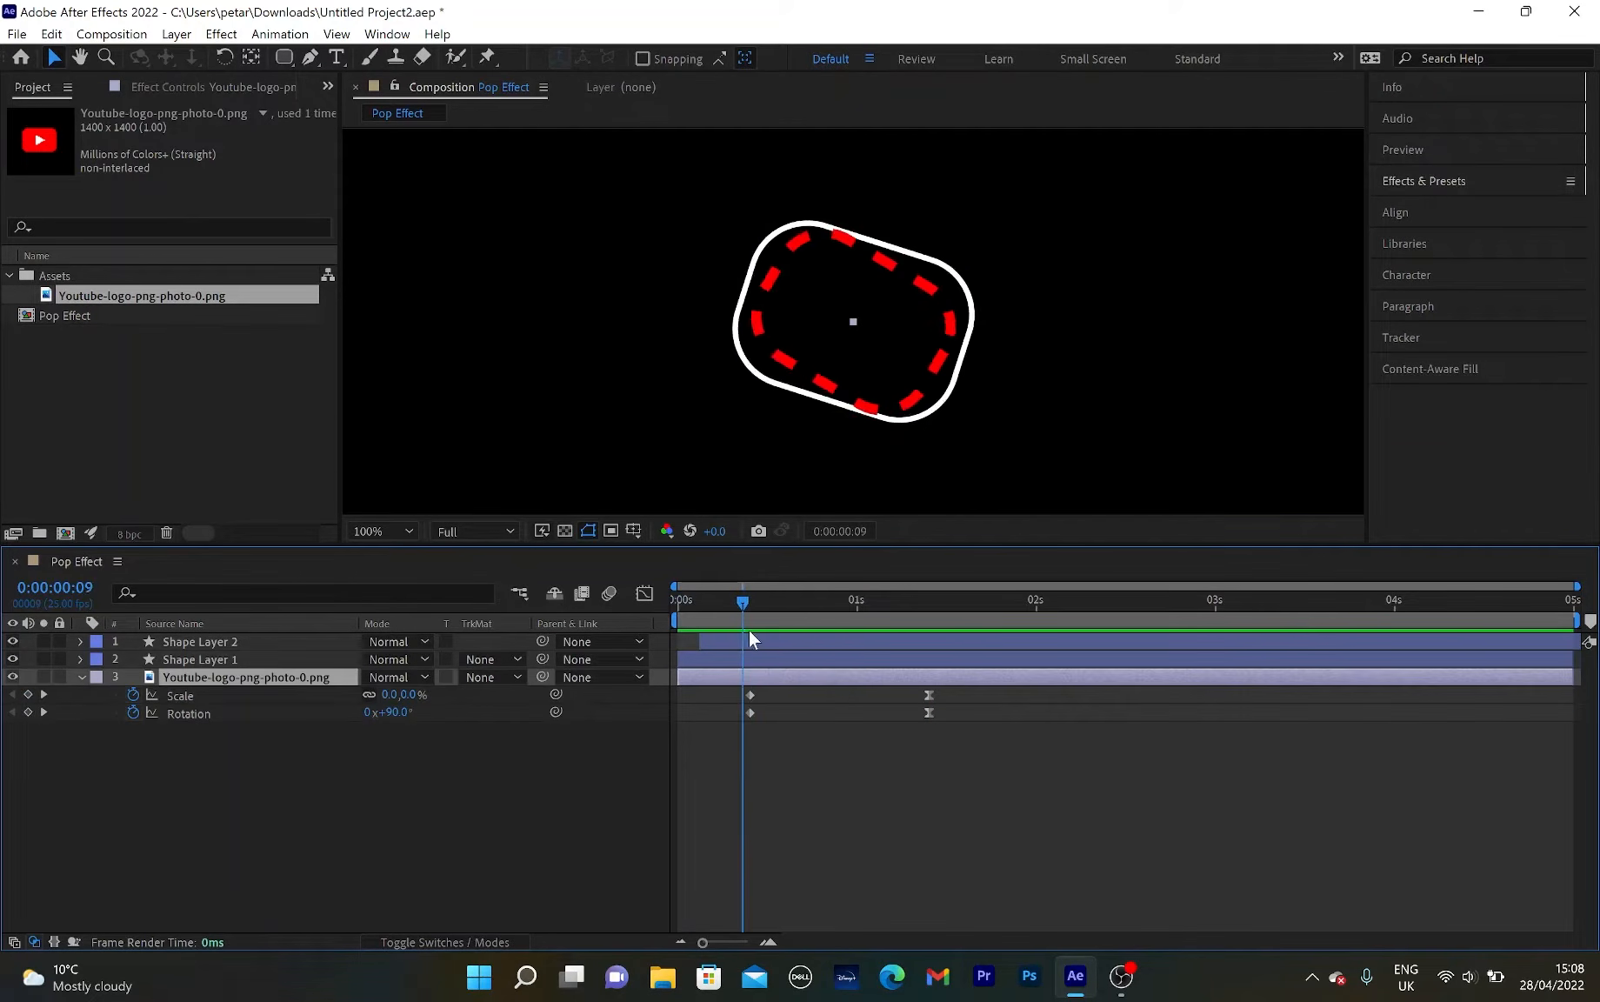
{"action": "left_click", "coordinate": [751, 694]}
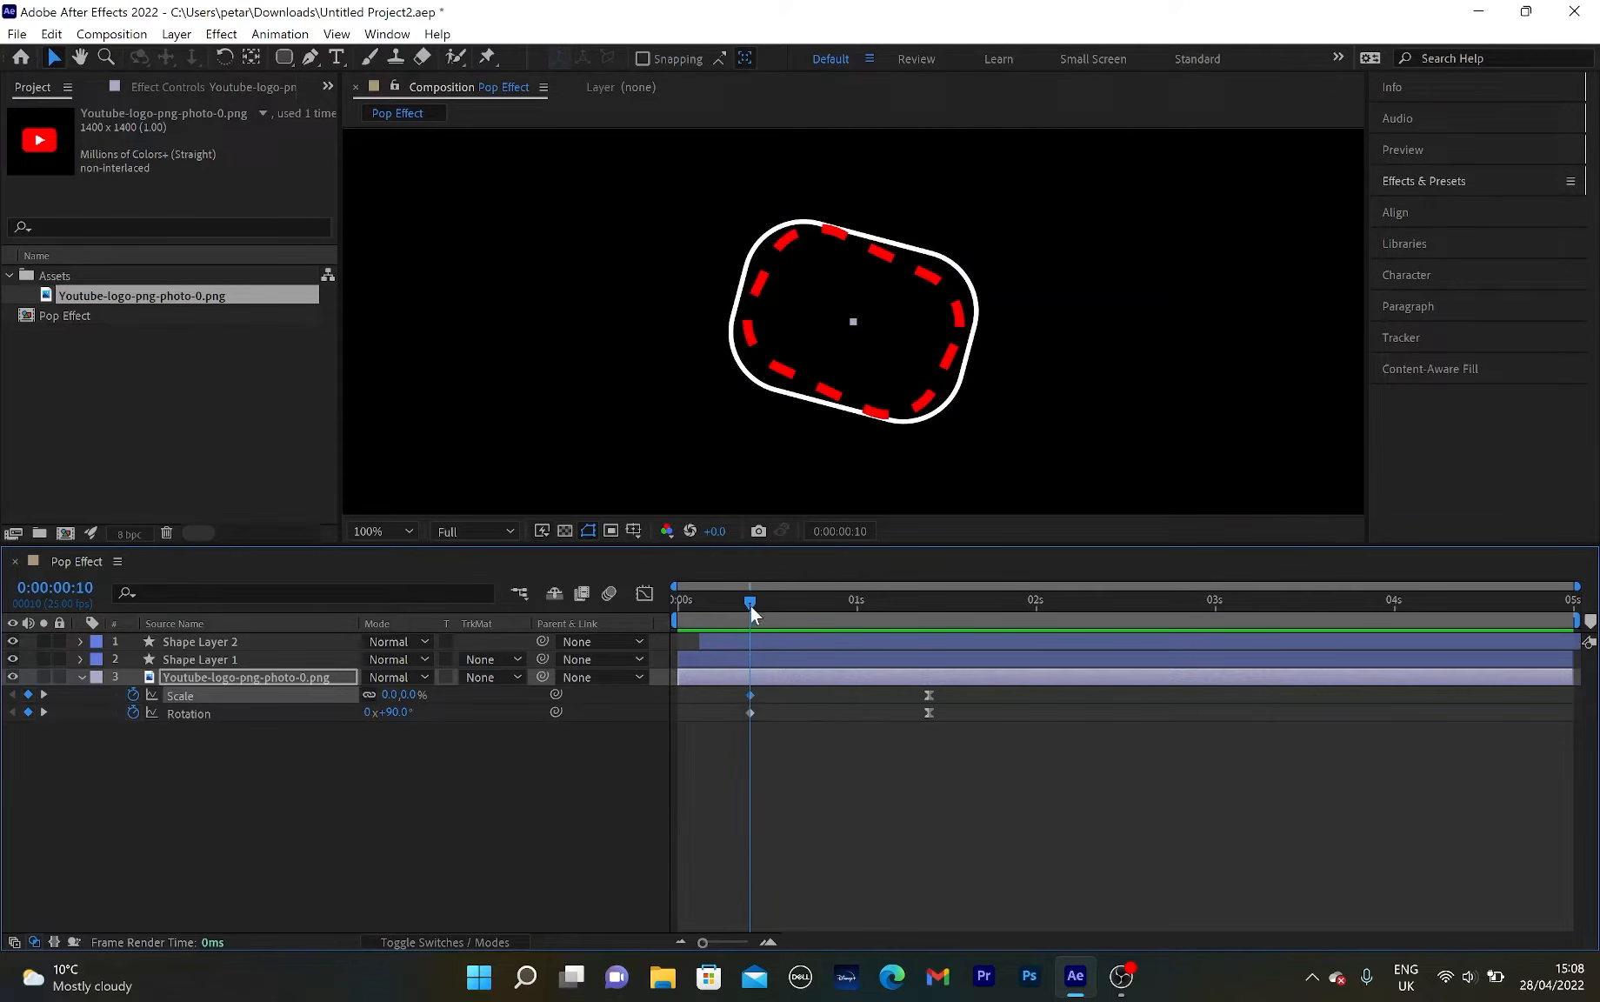
{"action": "key", "text": "k"}
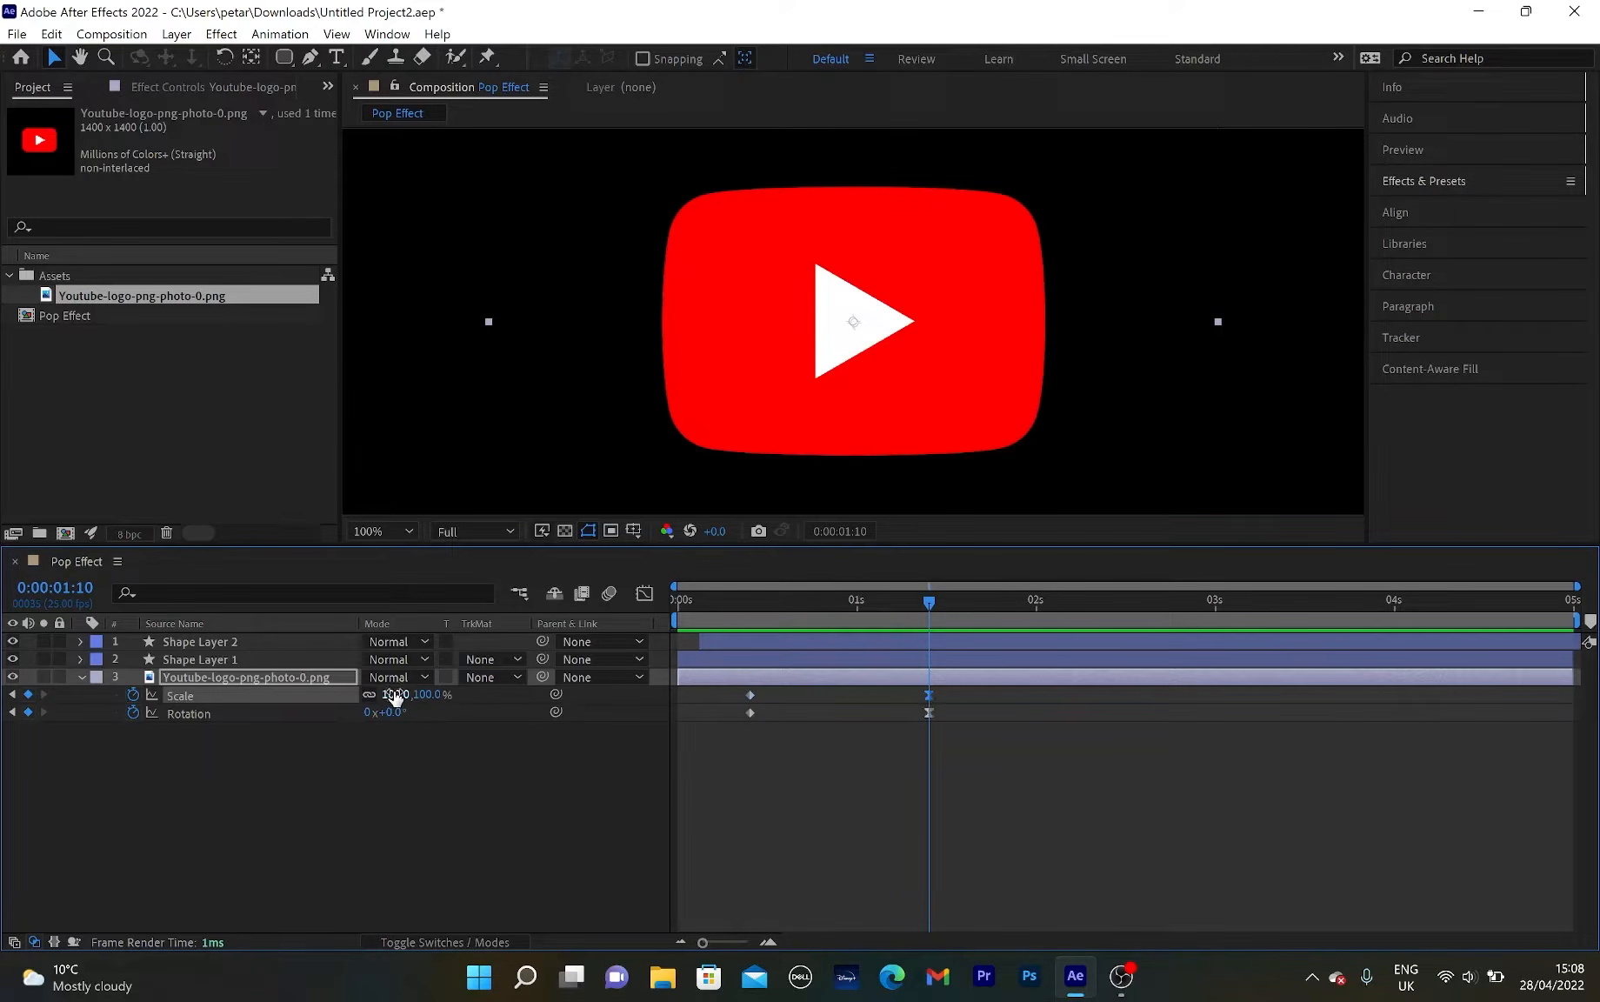
{"action": "left_click_drag", "start_coordinate": [395, 694], "coordinate": [364, 694]}
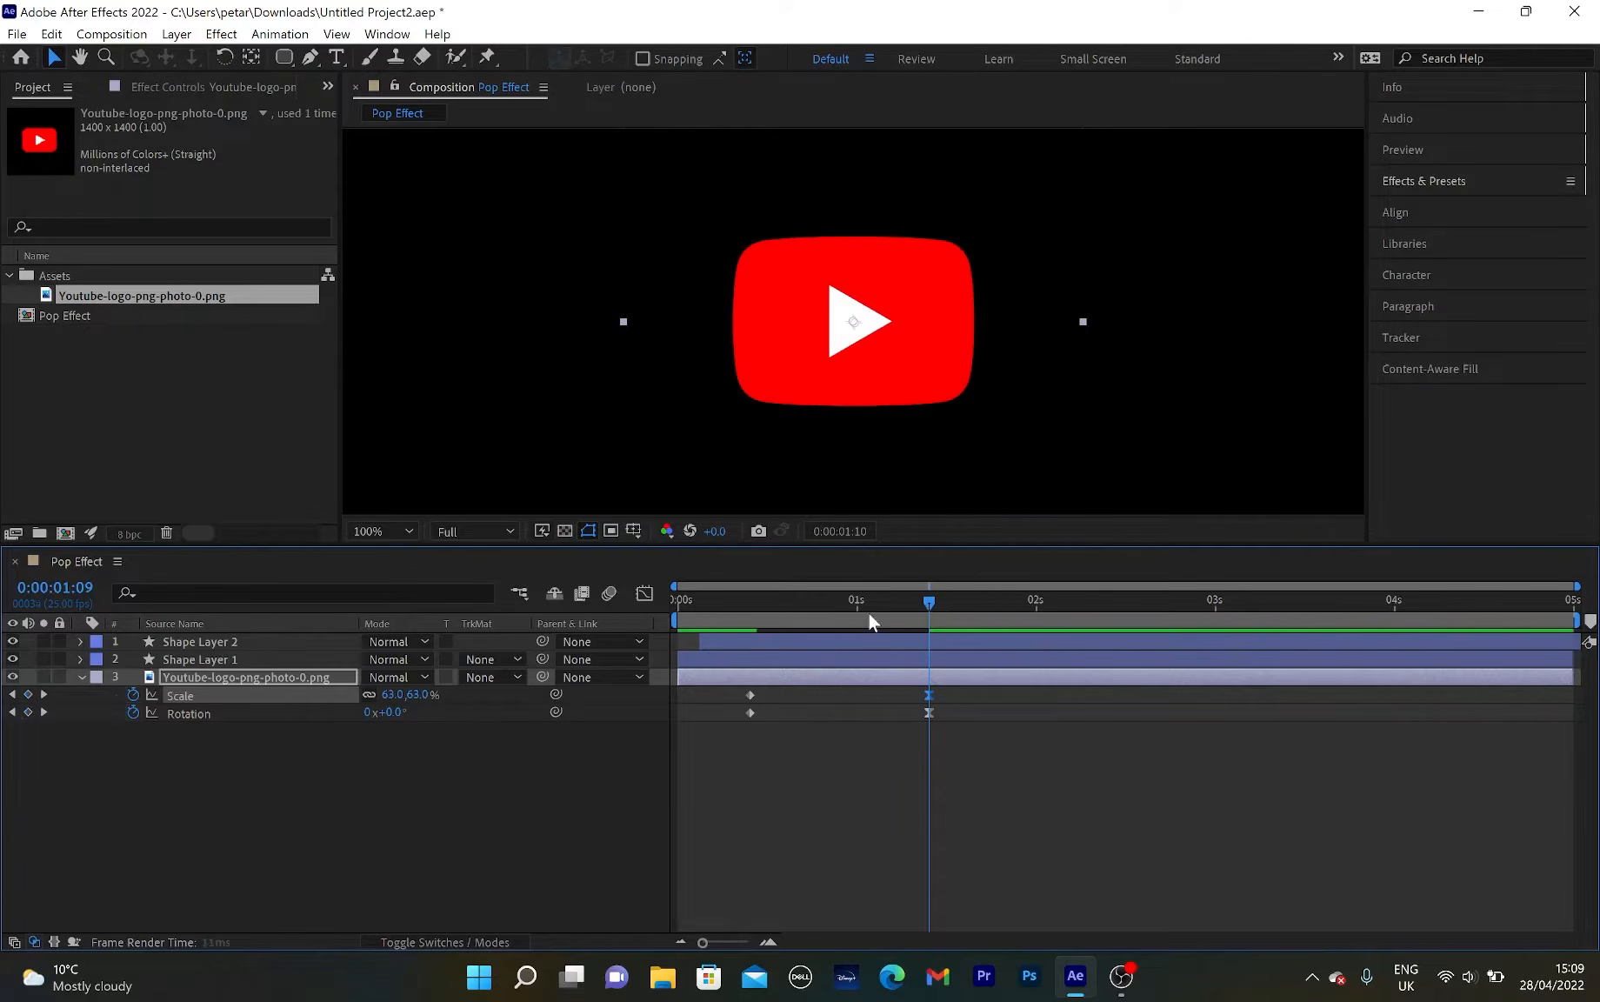
Play the resized logo animation from the start, view the whole frame at 50%, and collapse the logo layer.
{"action": "key", "text": "Home"}
{"action": "key", "text": "space"}
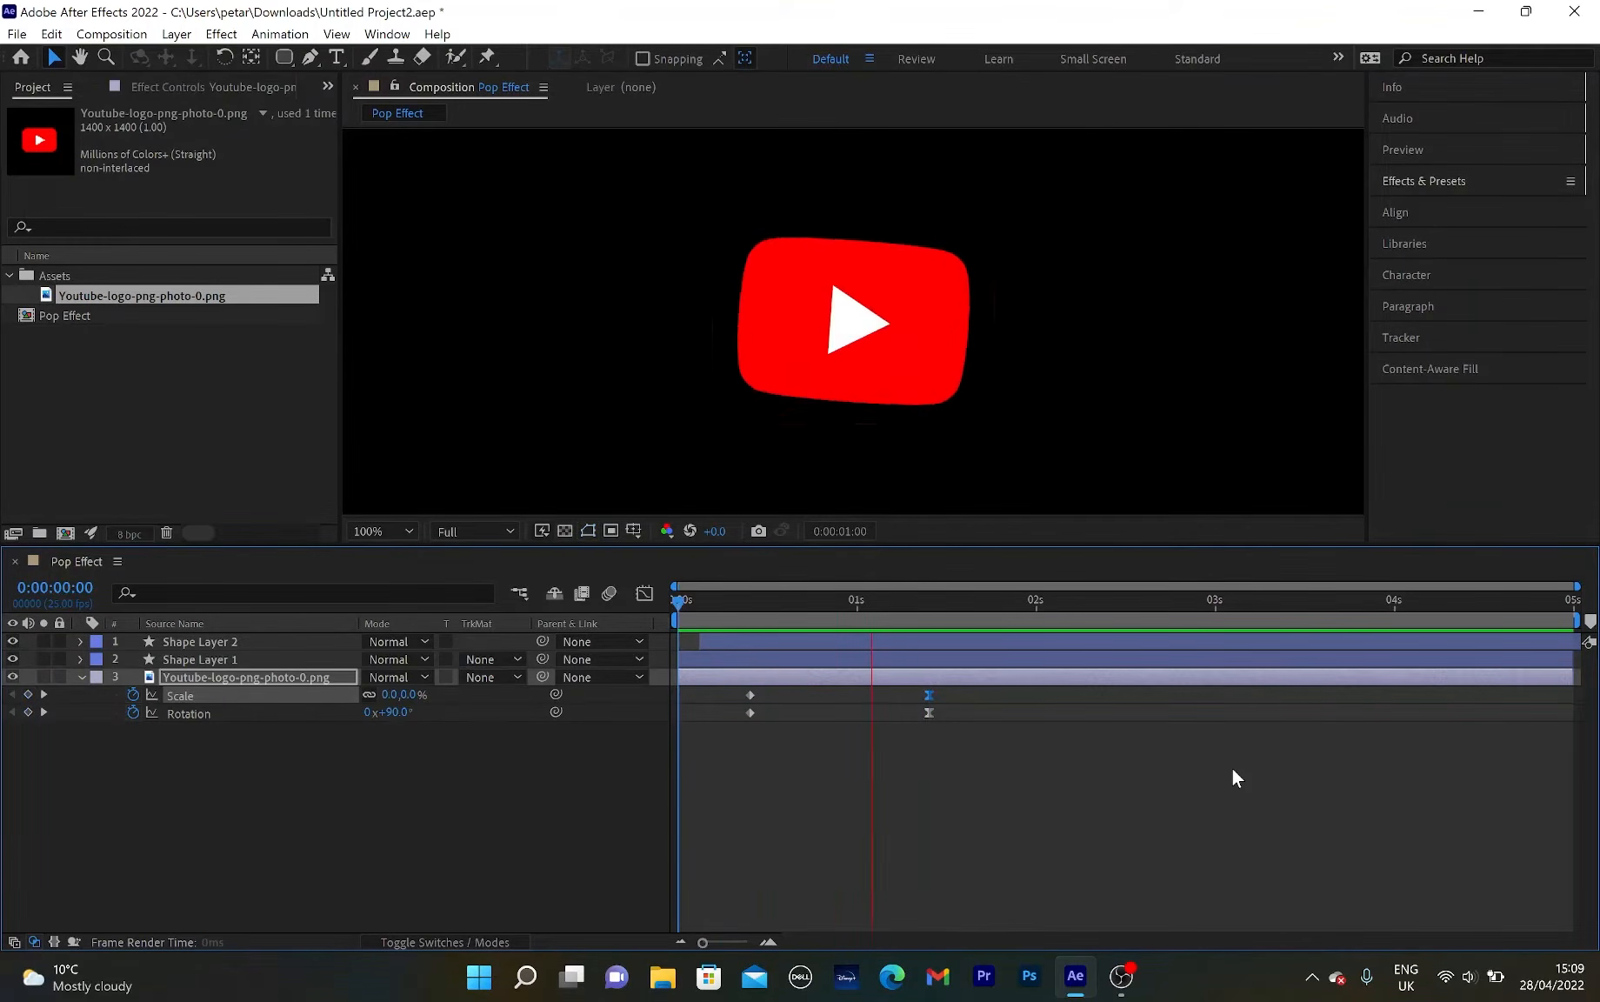
{"action": "key", "text": "space"}
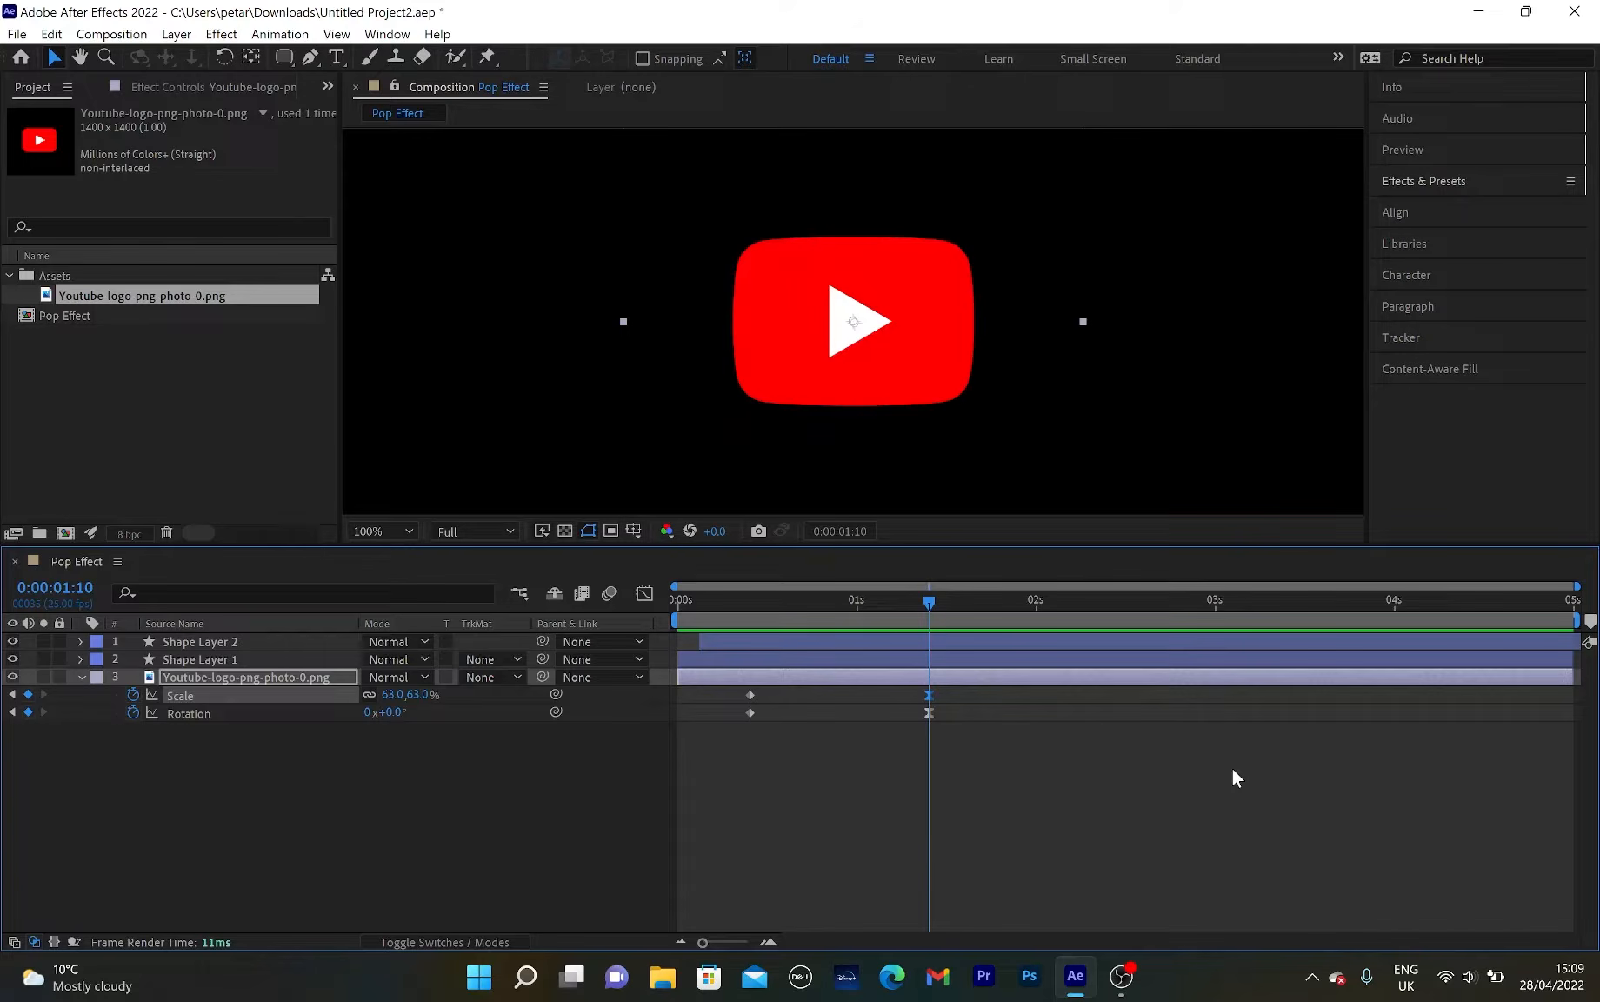
{"action": "scroll", "coordinate": [884, 453], "scroll_direction": "down", "scroll_amount": 1}
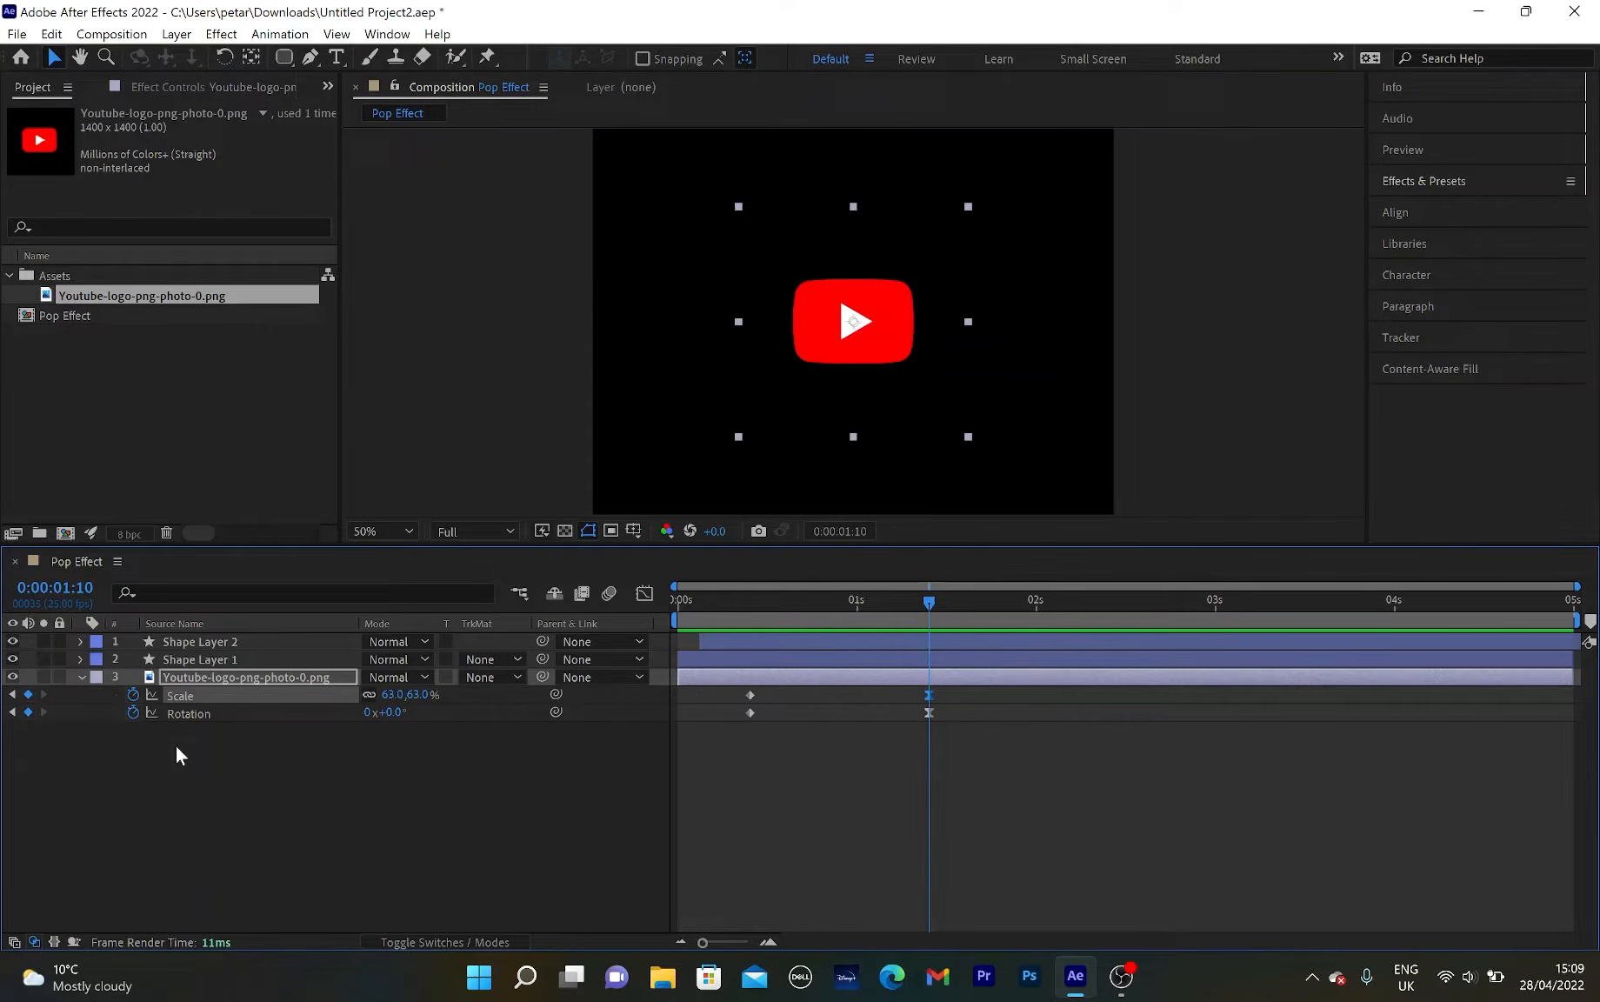
{"action": "left_click", "coordinate": [116, 752]}
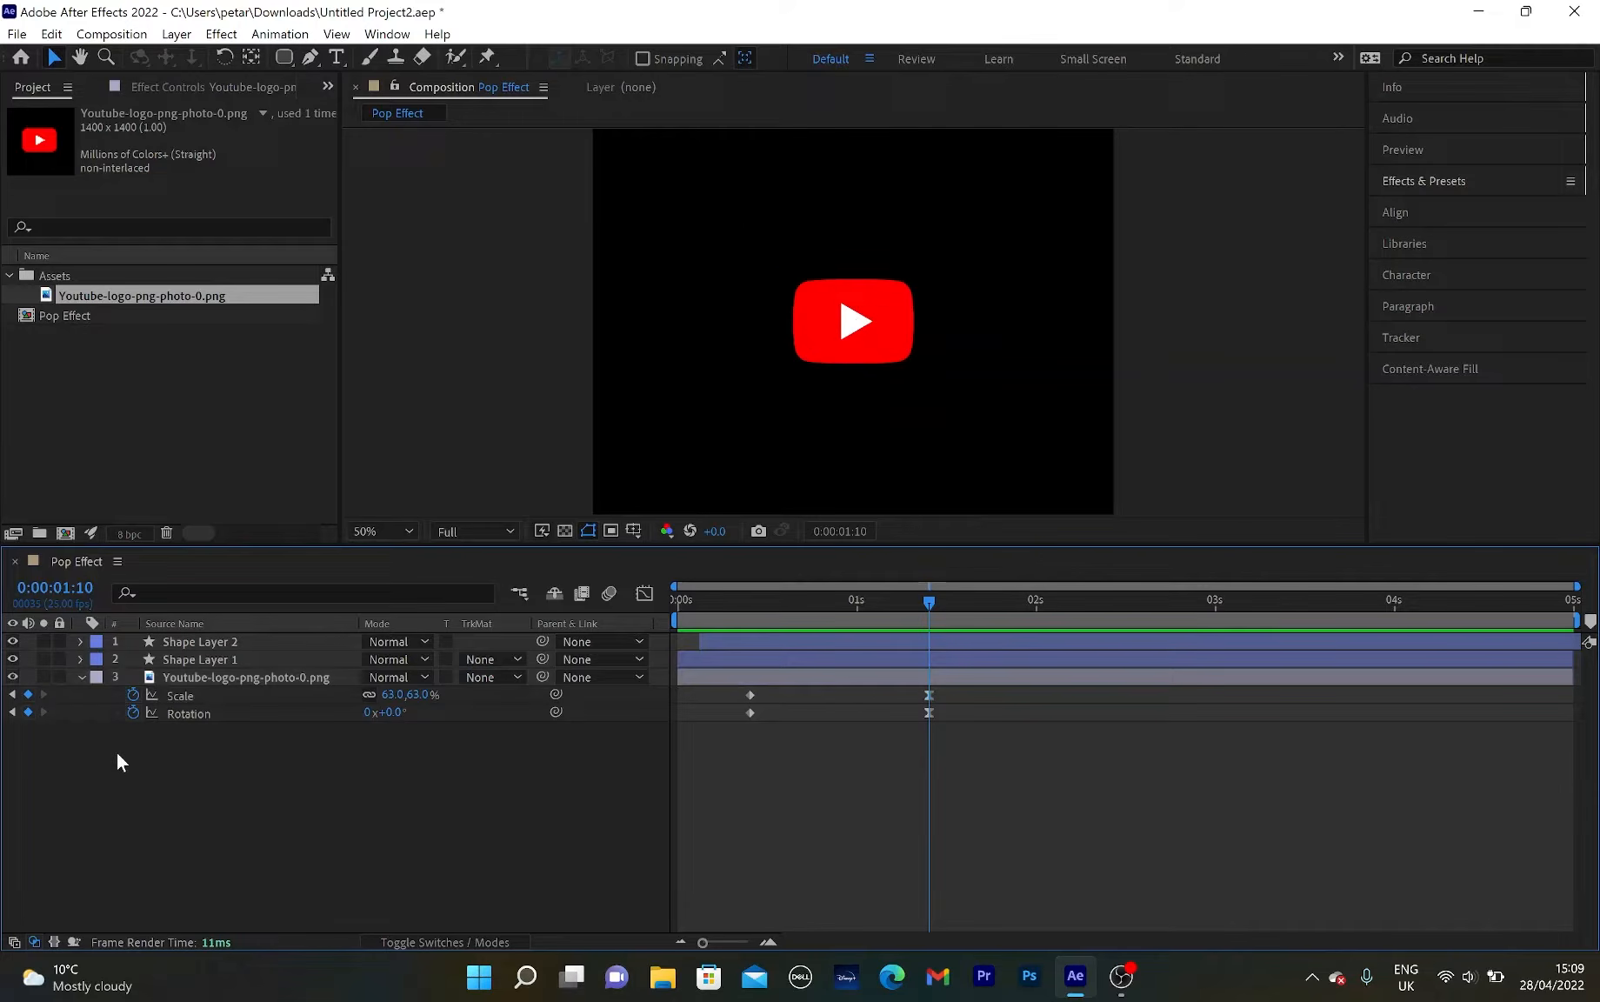
{"action": "left_click", "coordinate": [77, 672]}
{"action": "left_click", "coordinate": [81, 676]}
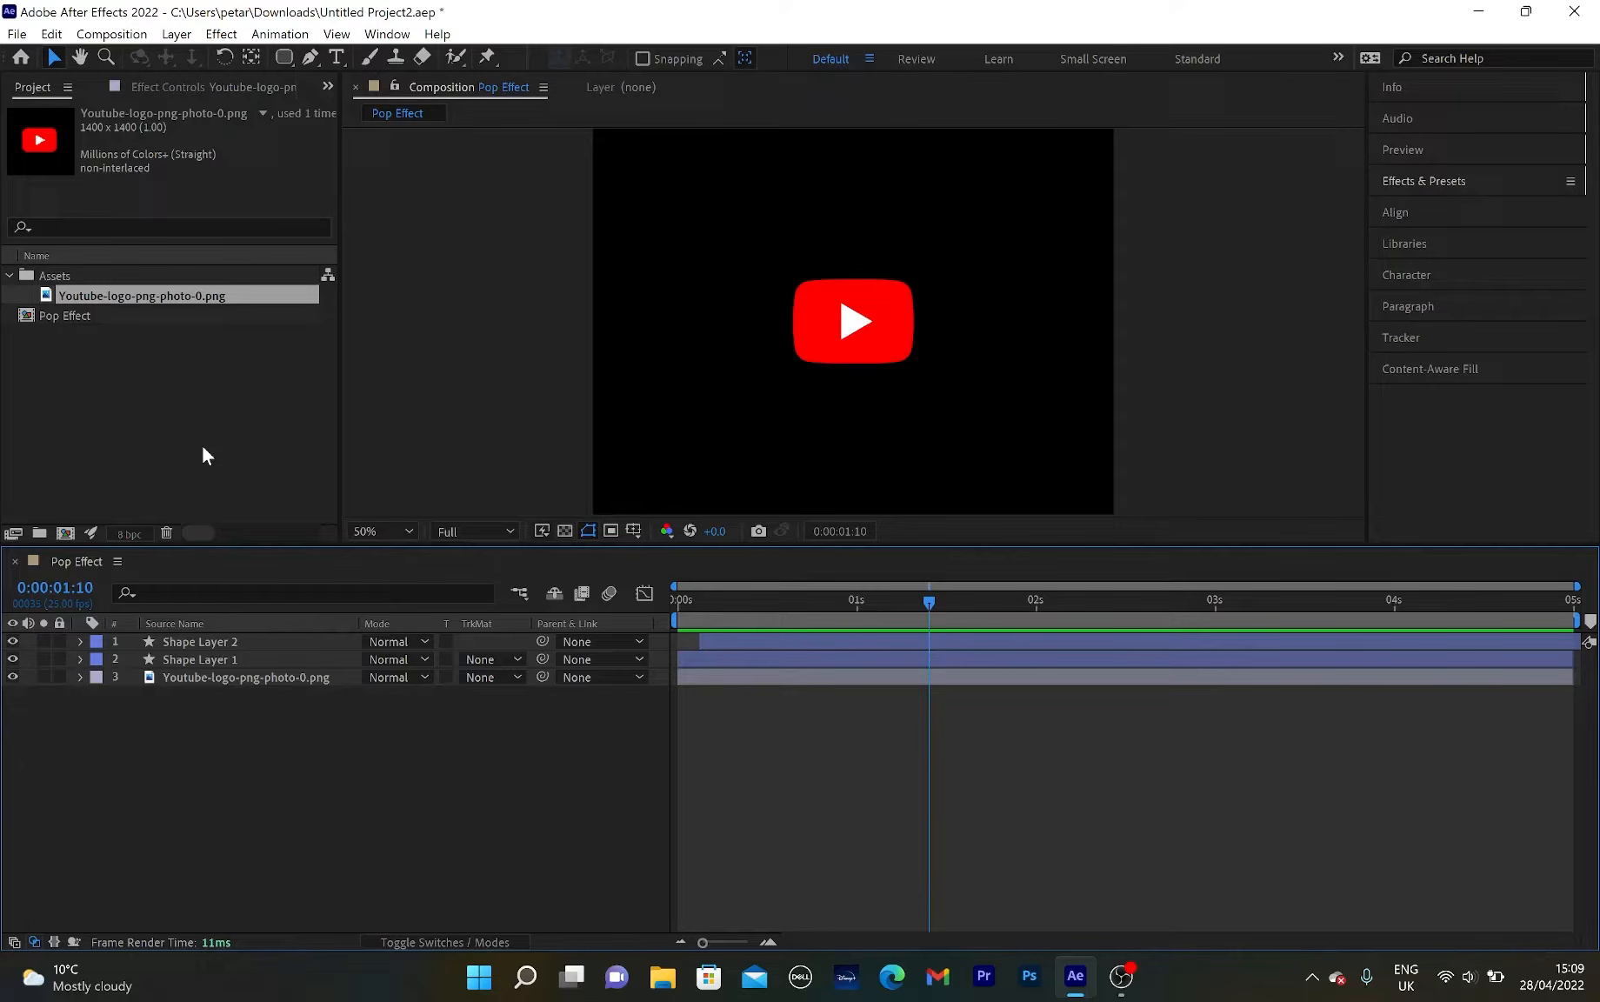
Create a new composition named Lower Third using the HDTV 1080 25 preset.
{"action": "right_click", "coordinate": [137, 443]}
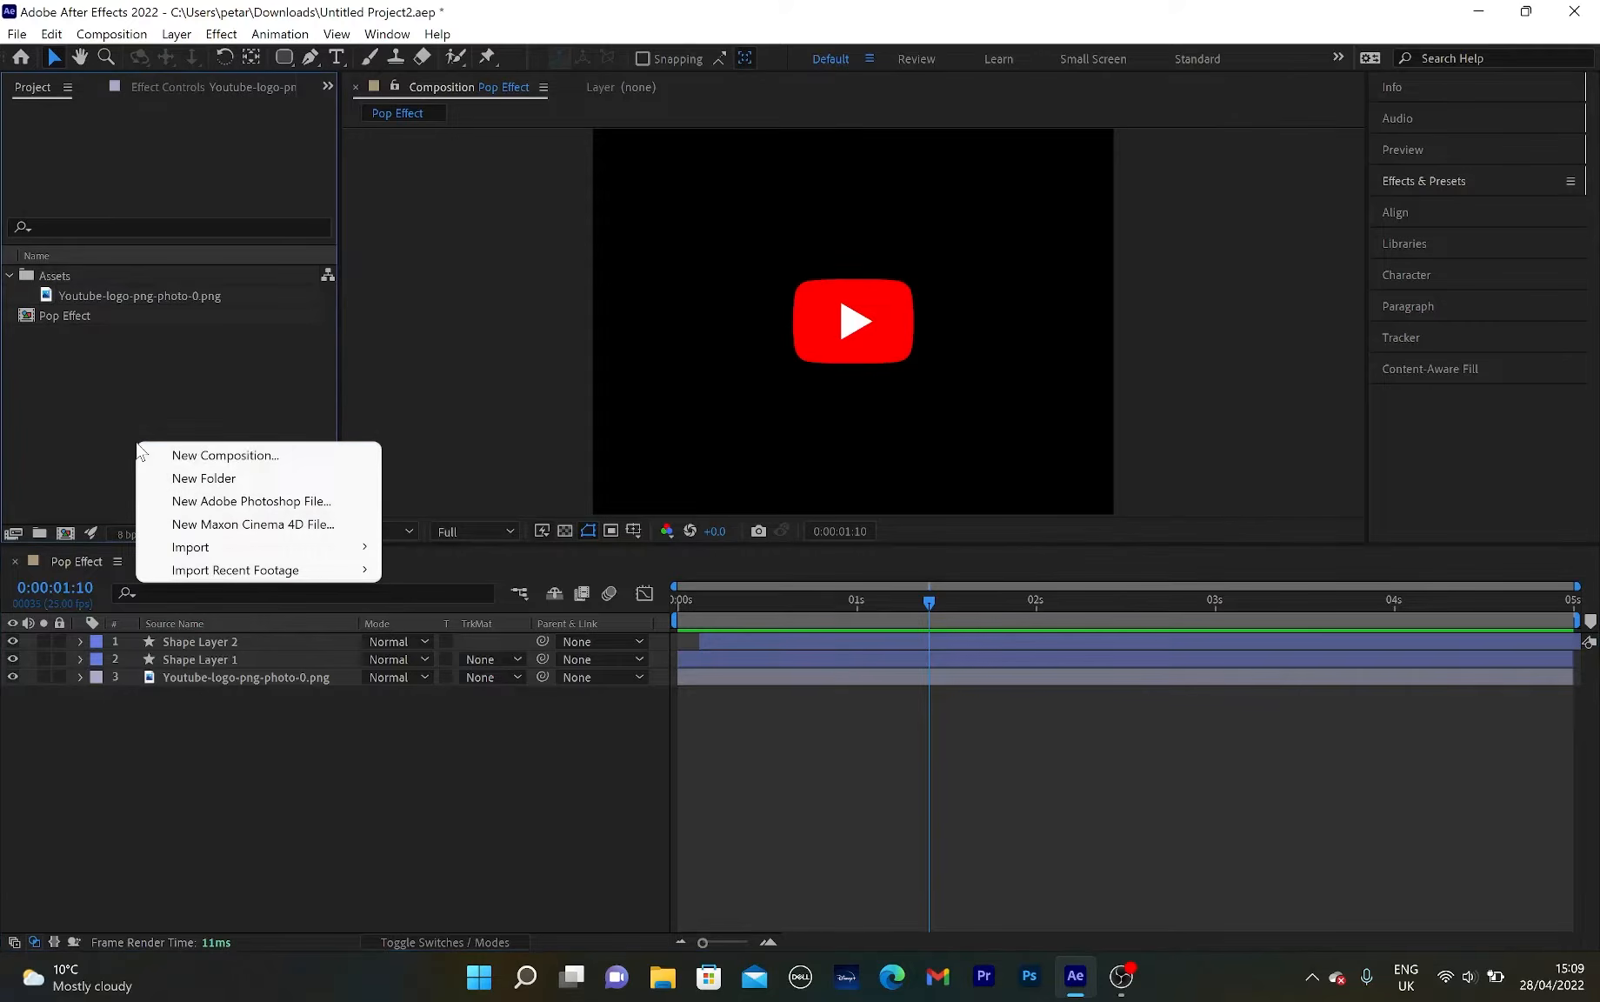
{"action": "left_click", "coordinate": [206, 455]}
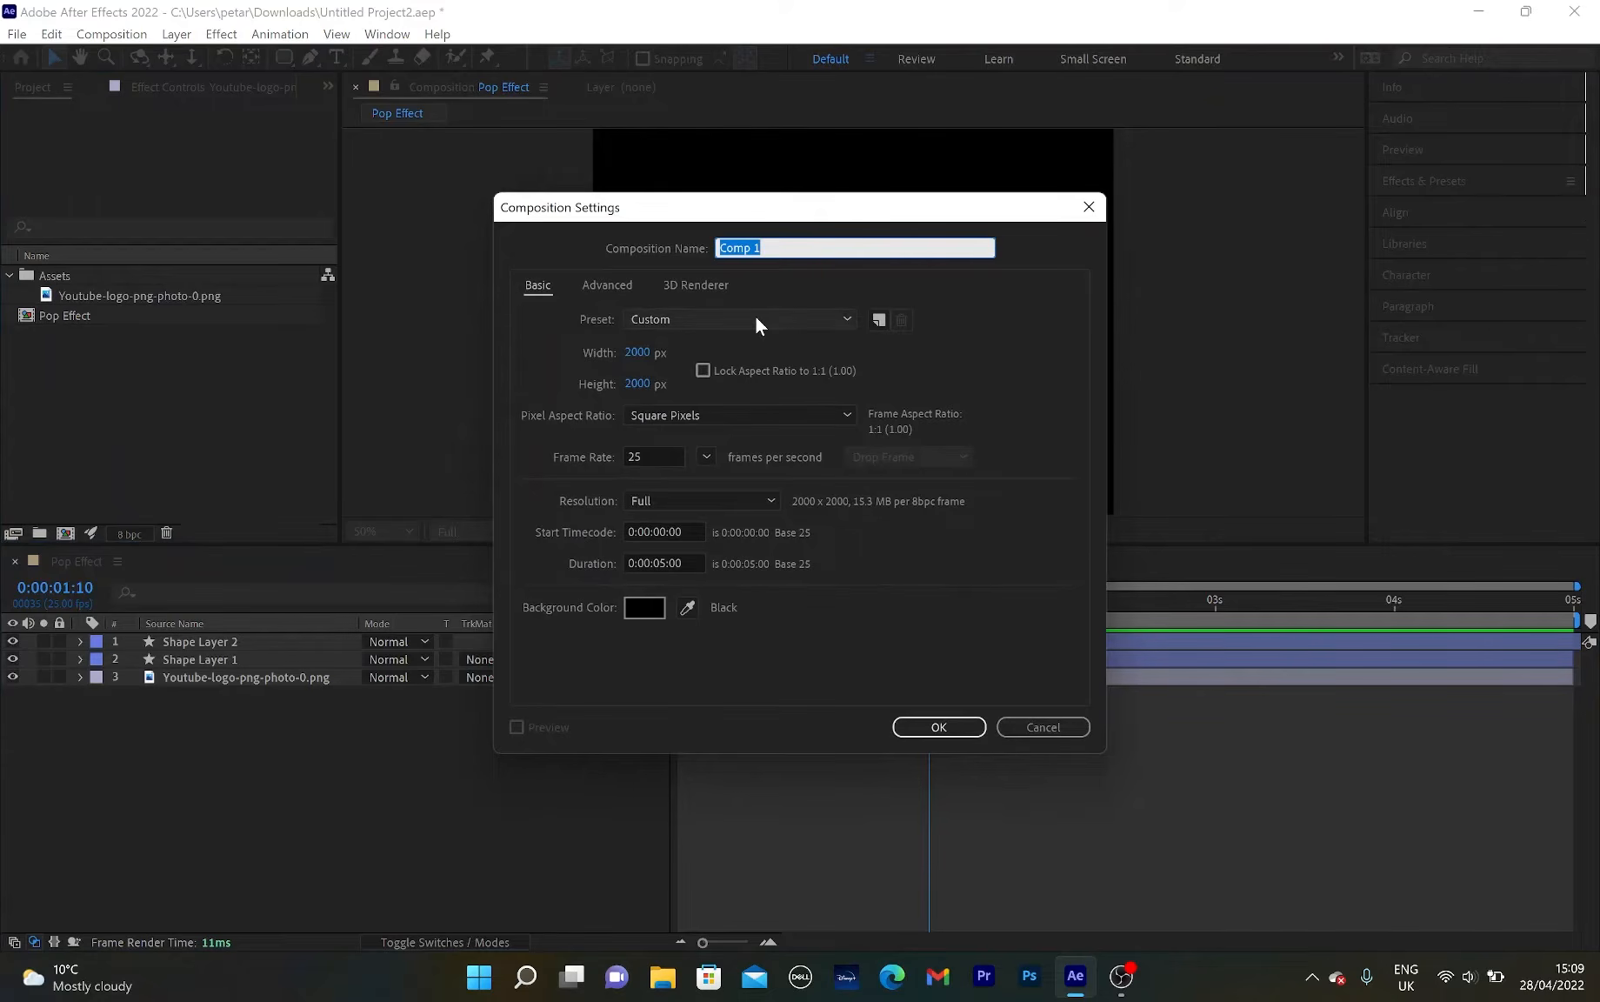
{"action": "left_click", "coordinate": [838, 321]}
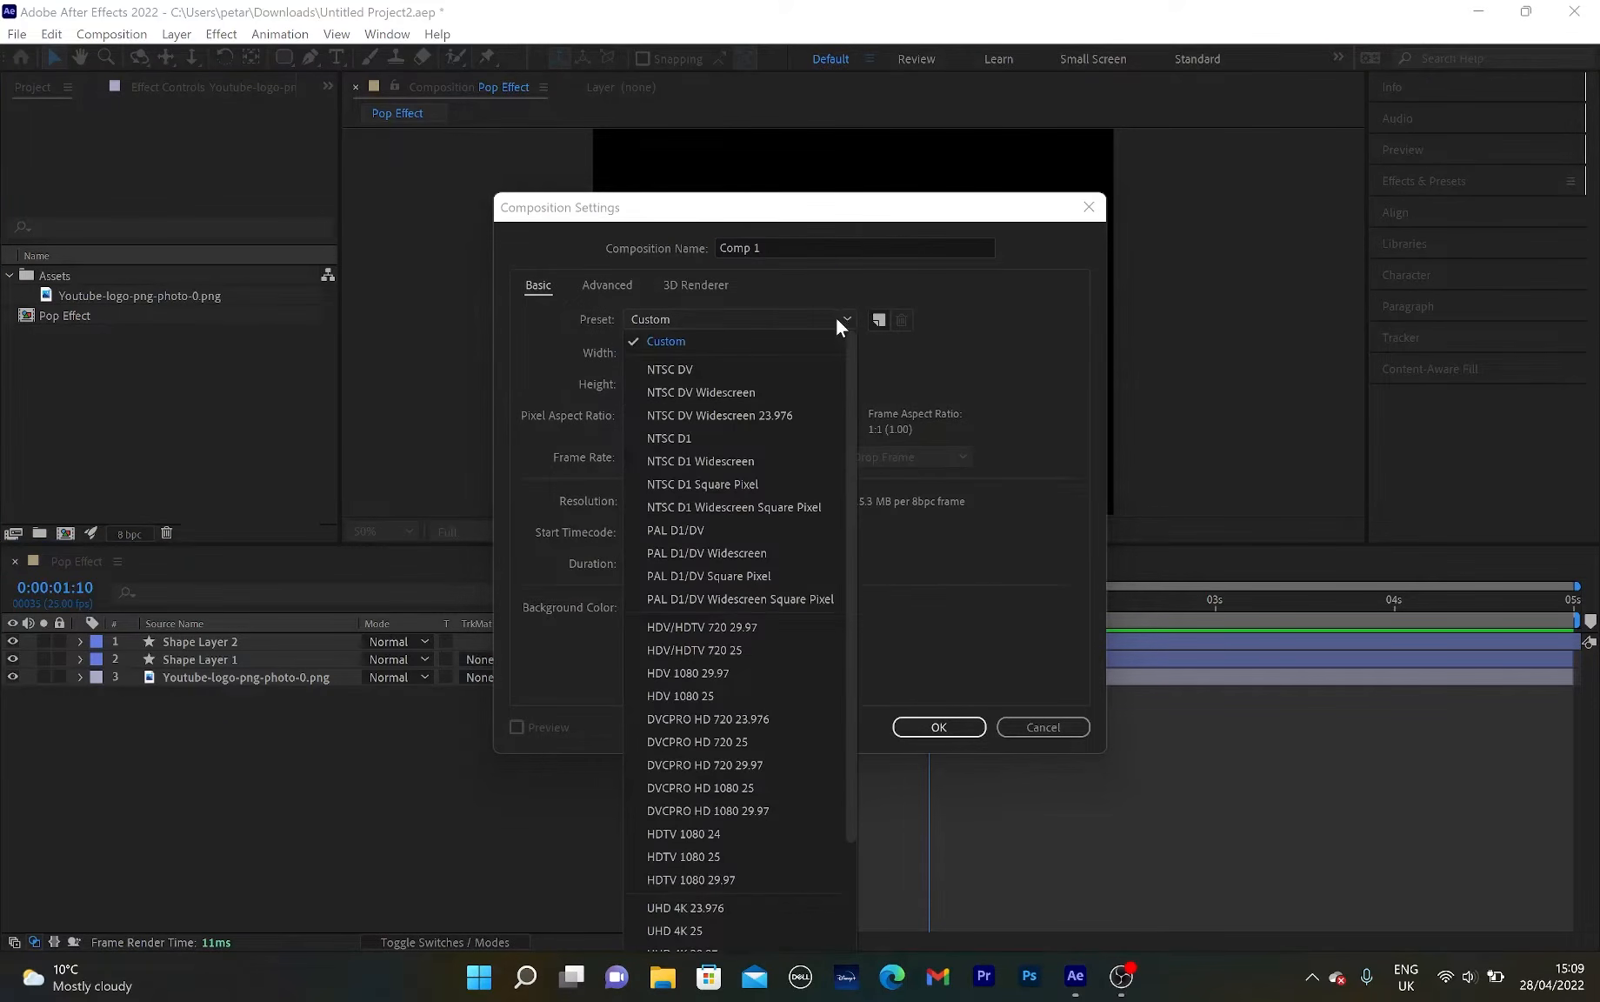
{"action": "scroll", "coordinate": [766, 634], "scroll_direction": "down", "scroll_amount": 2}
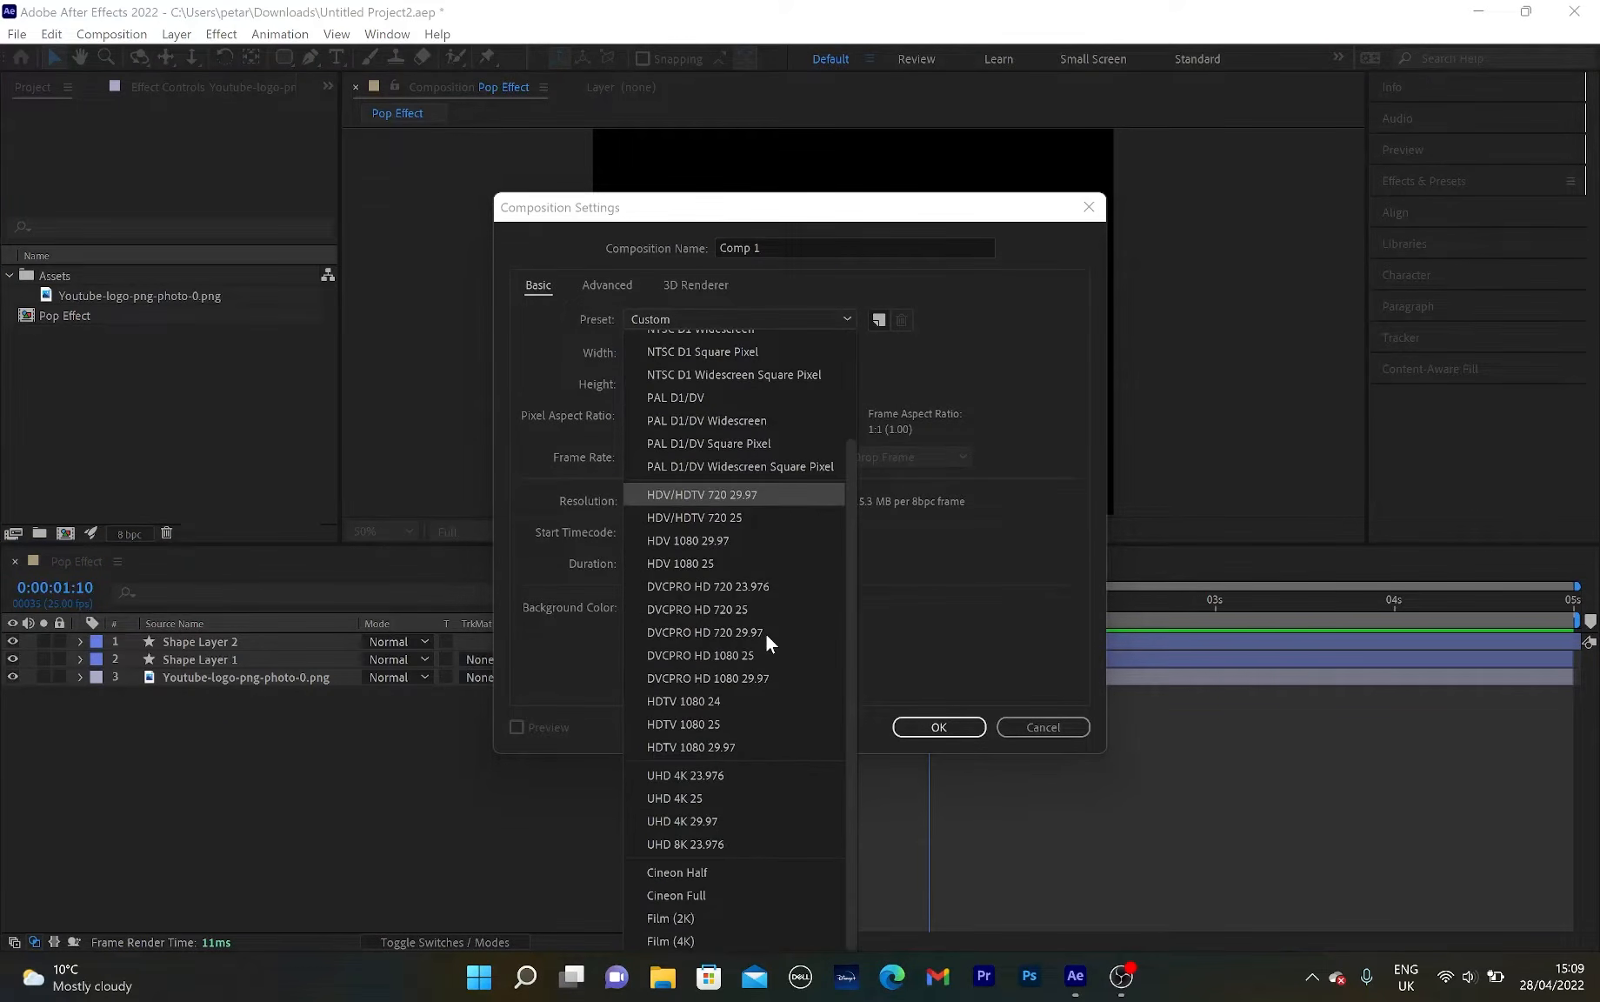
{"action": "left_click", "coordinate": [774, 718]}
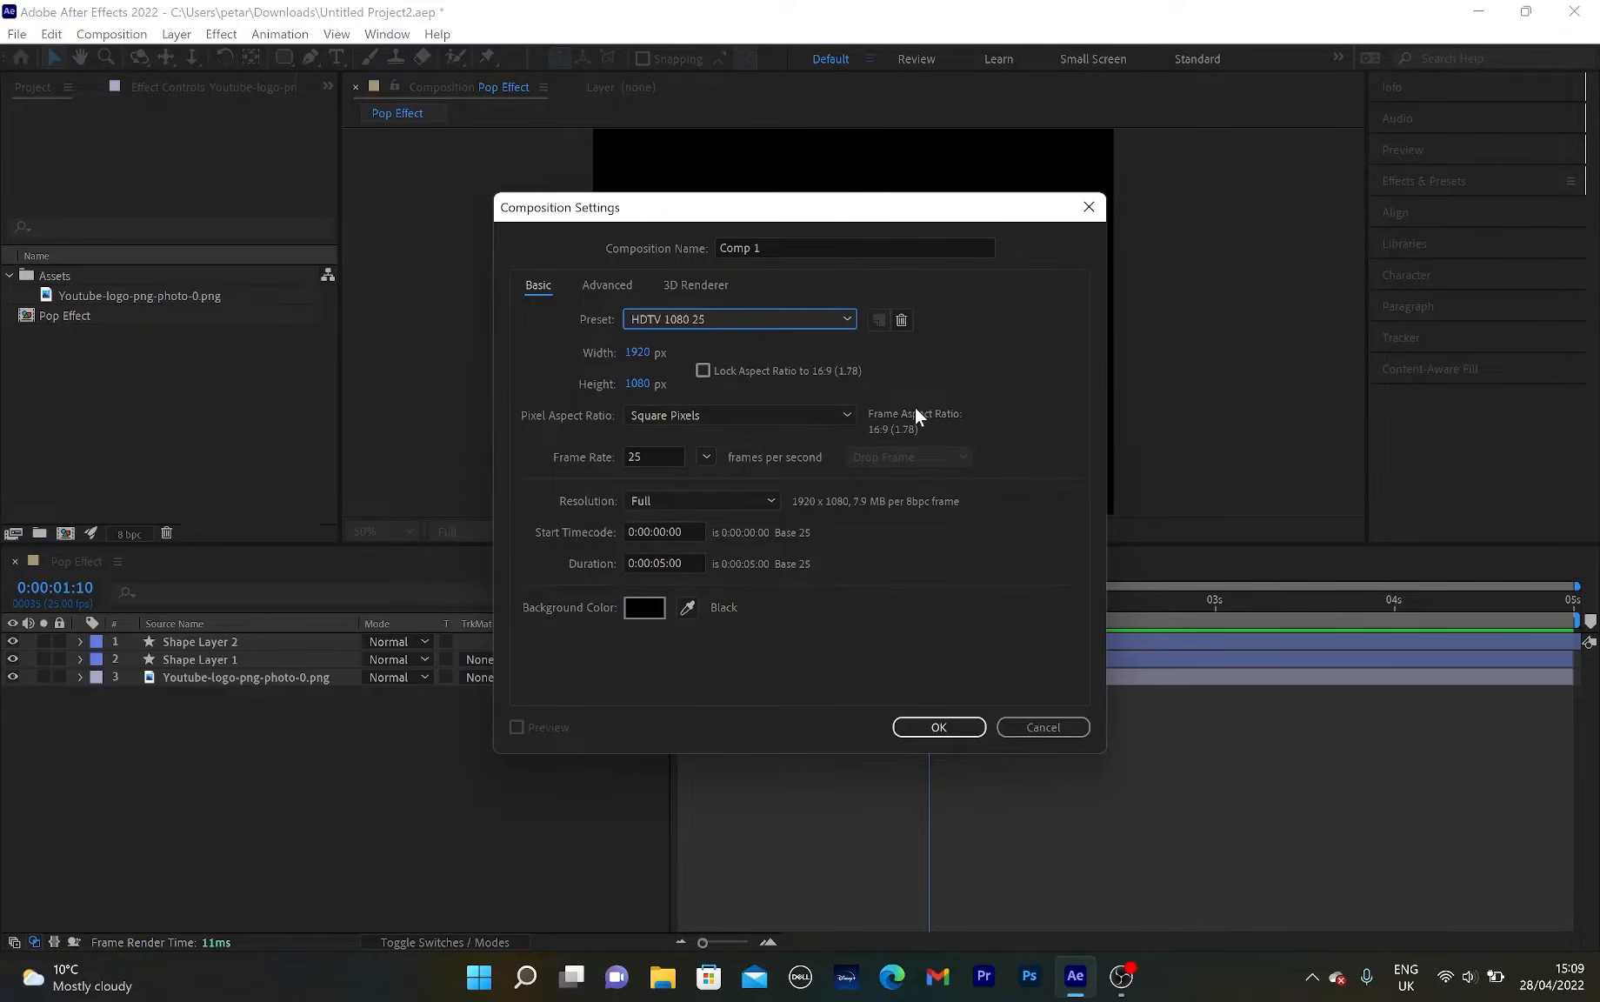
{"action": "left_click", "coordinate": [783, 247]}
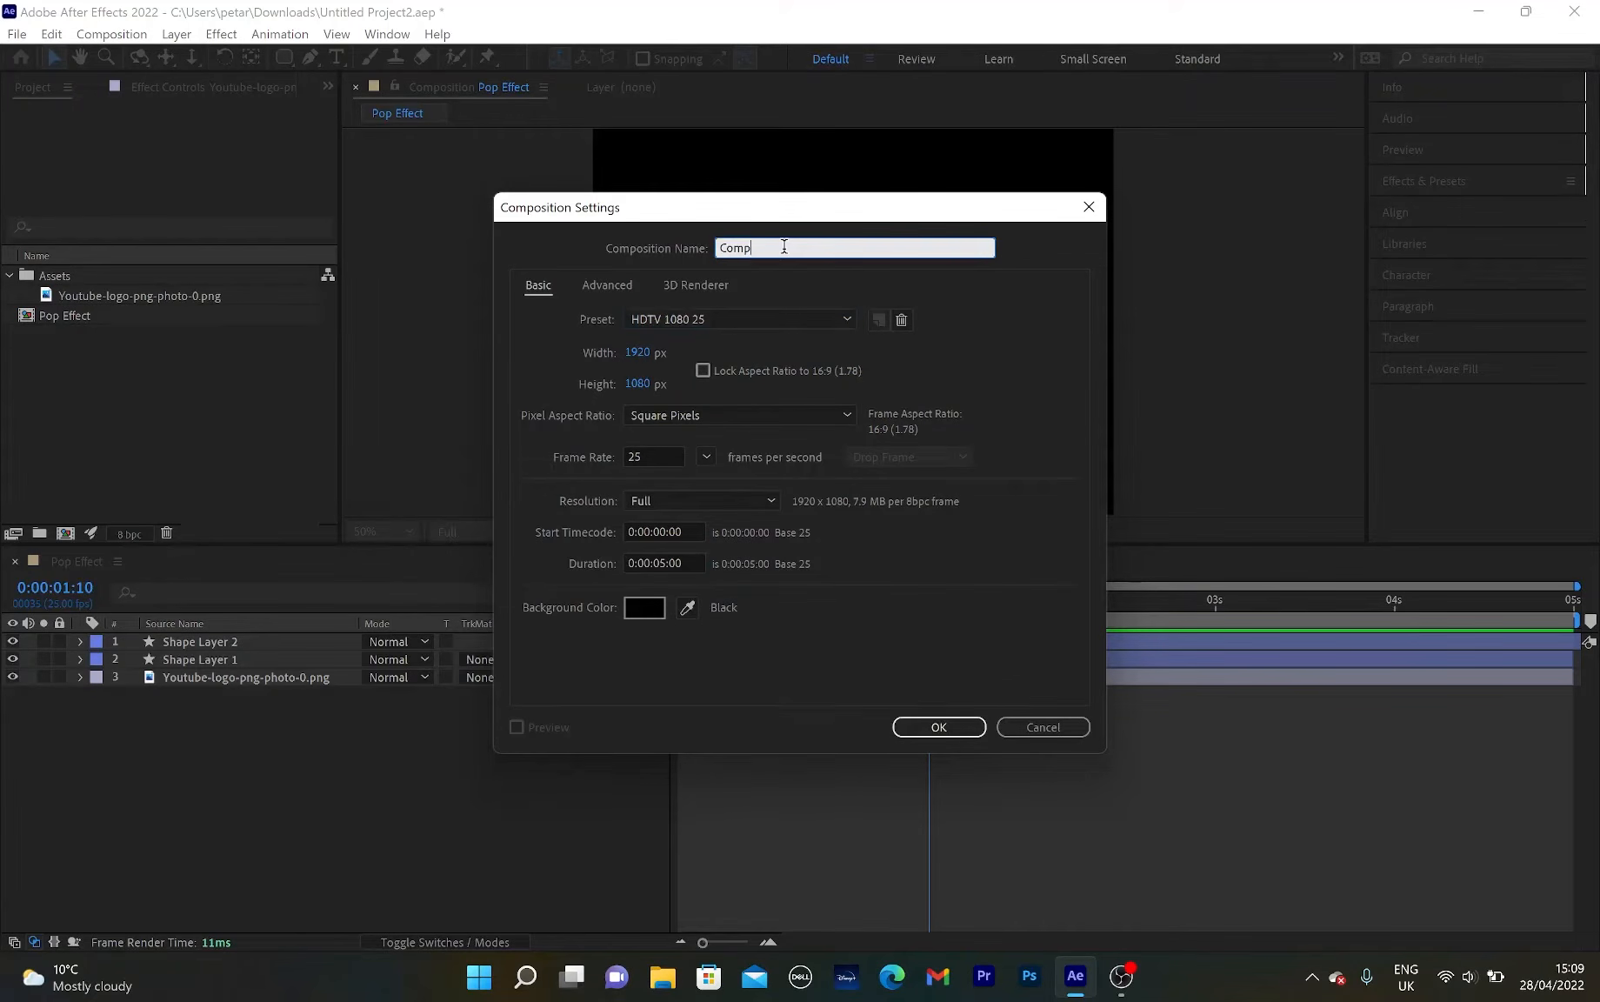
{"action": "key", "text": "BackSpace"}
{"action": "key", "text": "BackSpace"}
{"action": "key", "text": "BackSpace"}
{"action": "key", "text": "BackSpace"}
{"action": "type", "text": "Lower Third"}
{"action": "left_click", "coordinate": [967, 730]}
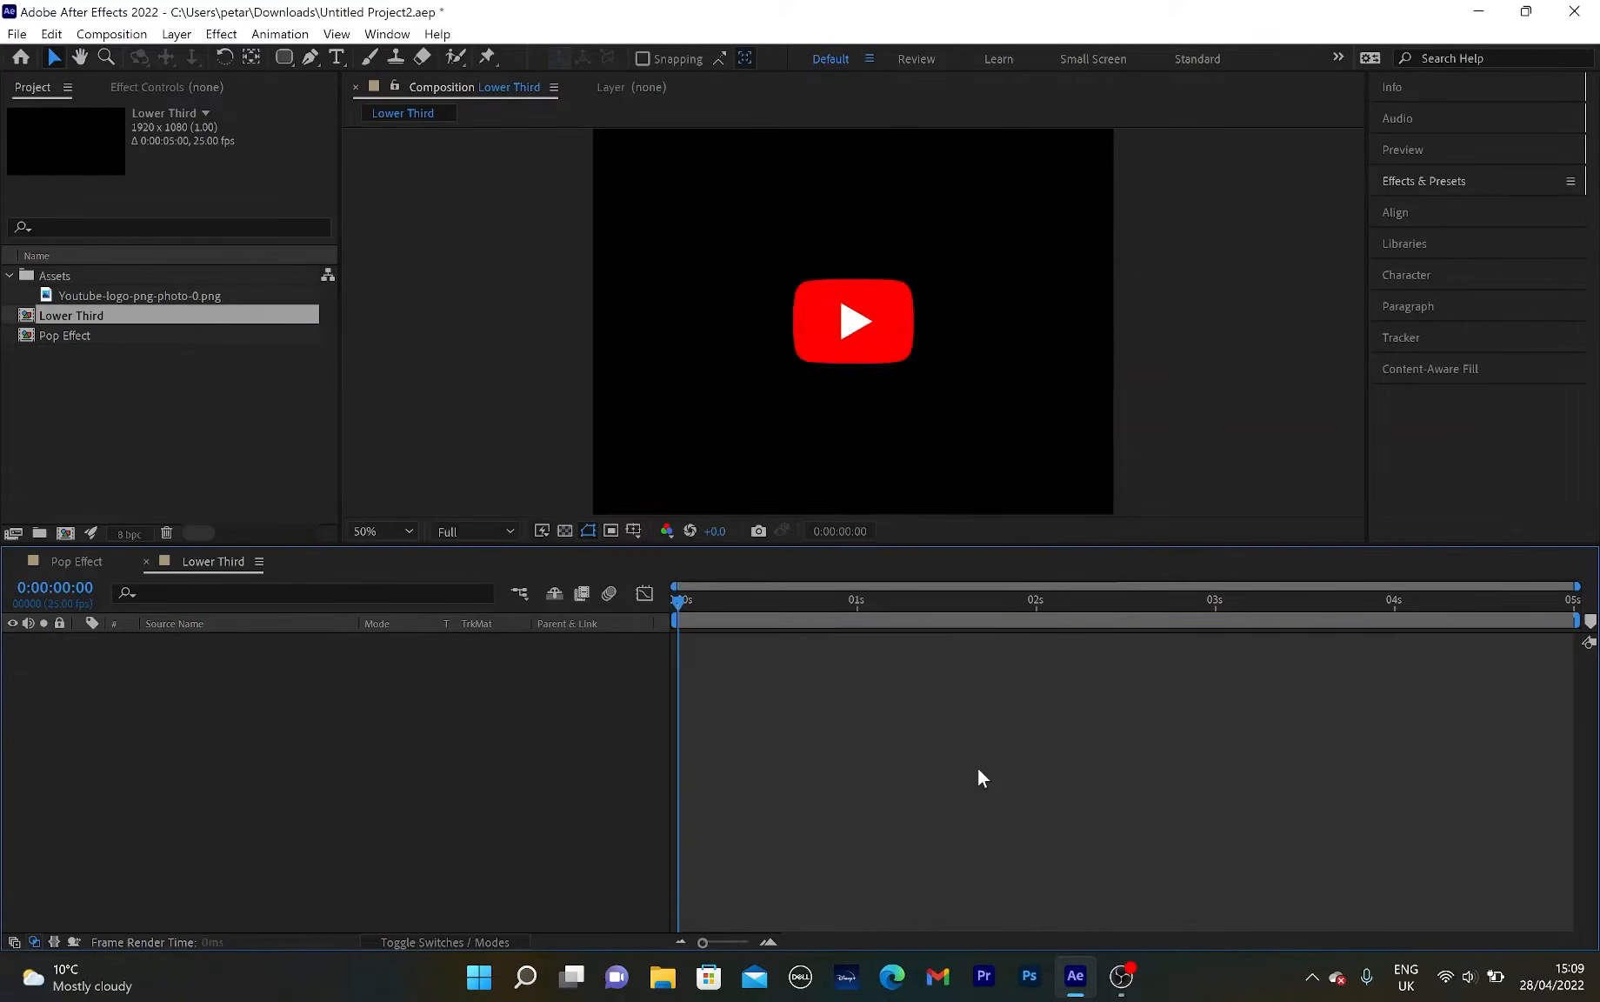
Add the Pop Effect composition as a layer in the Lower Third timeline.
{"action": "left_click", "coordinate": [252, 445]}
{"action": "left_click", "coordinate": [113, 338]}
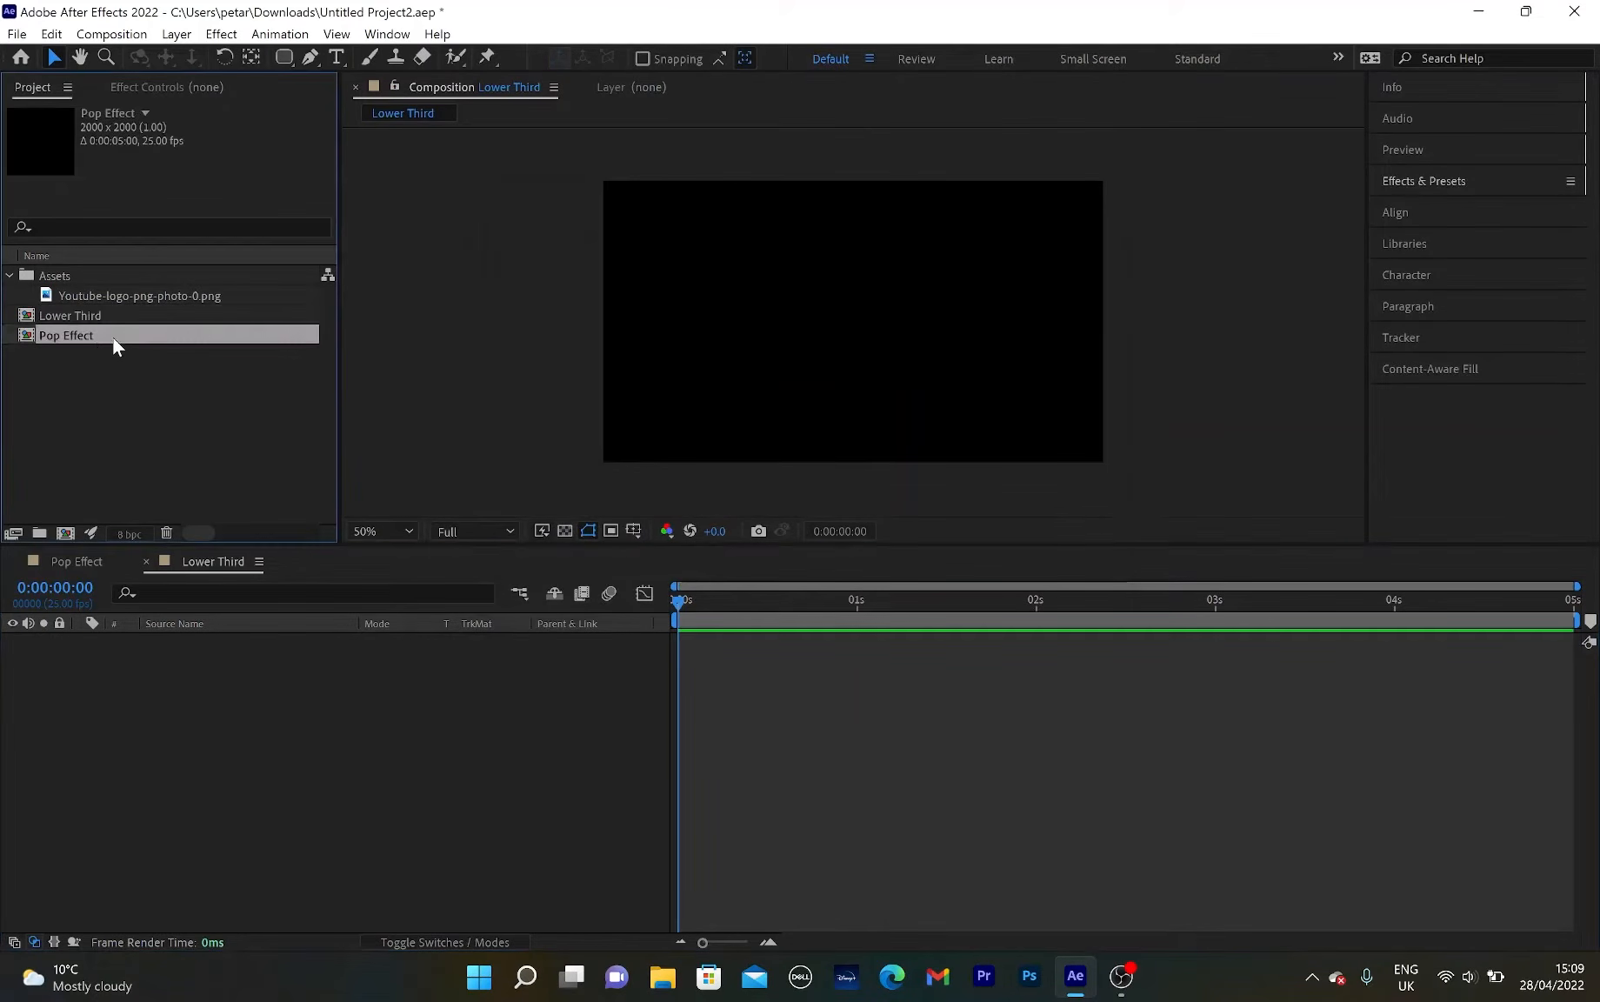
{"action": "left_click_drag", "start_coordinate": [72, 332], "coordinate": [157, 668]}
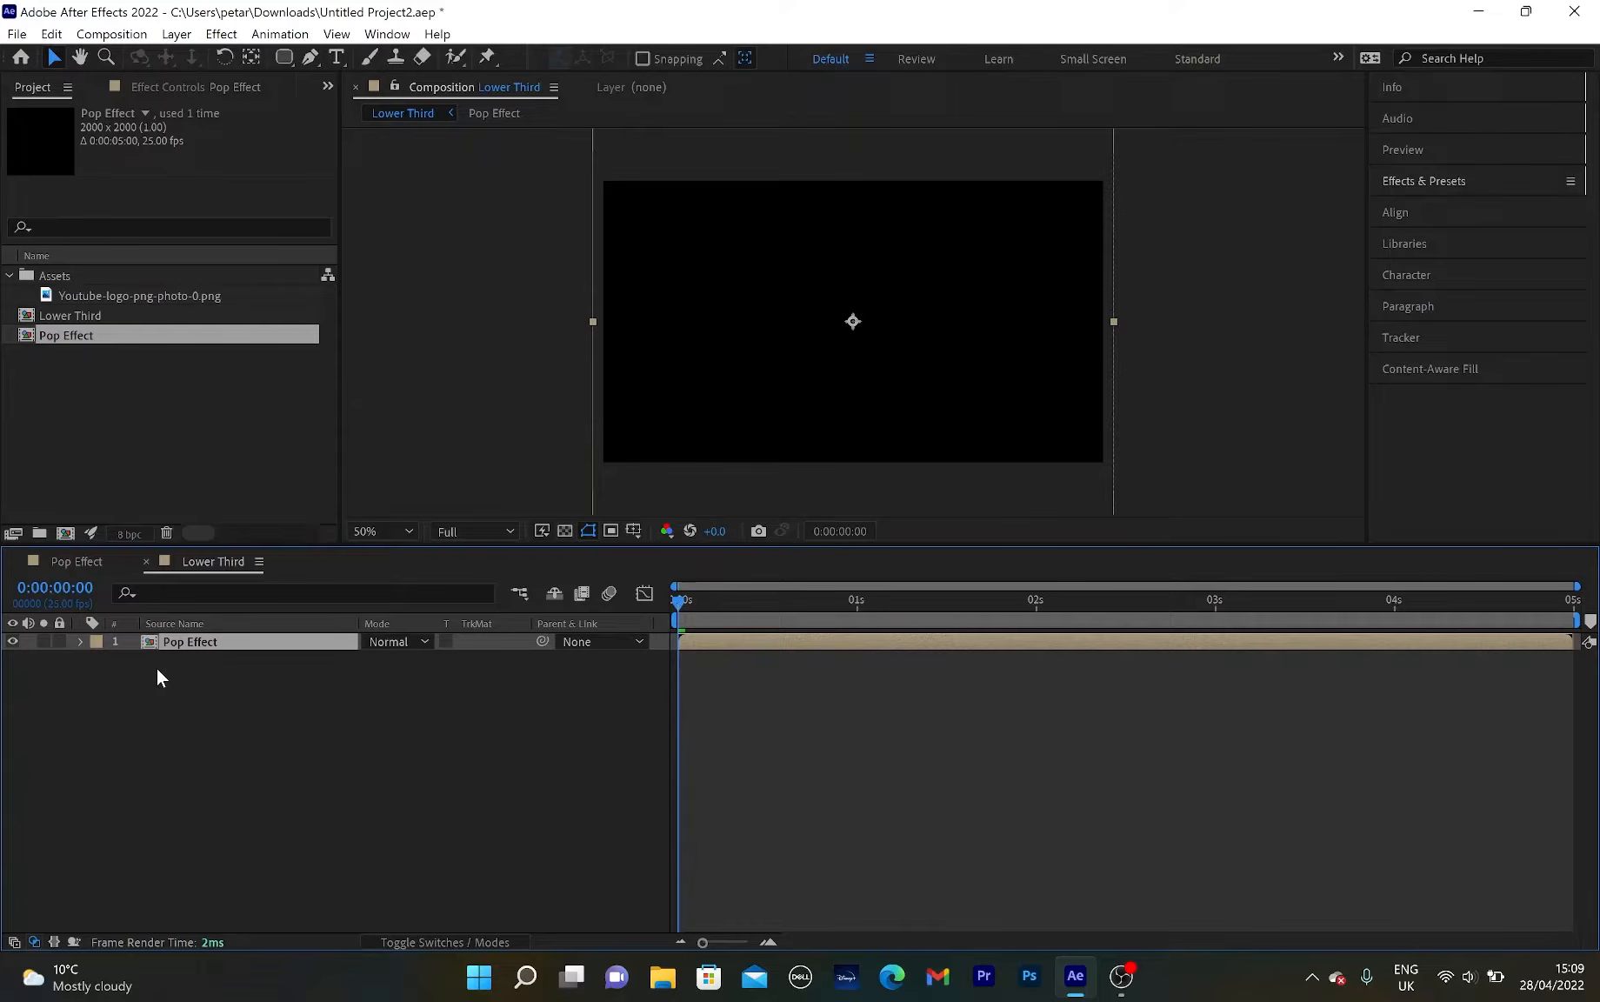
Reveal the Pop Effect layer's Scale and Position, and set its Scale to 74% while viewing 0:00:01:06.
{"action": "key", "text": "s"}
{"action": "key", "text": "shift+p"}
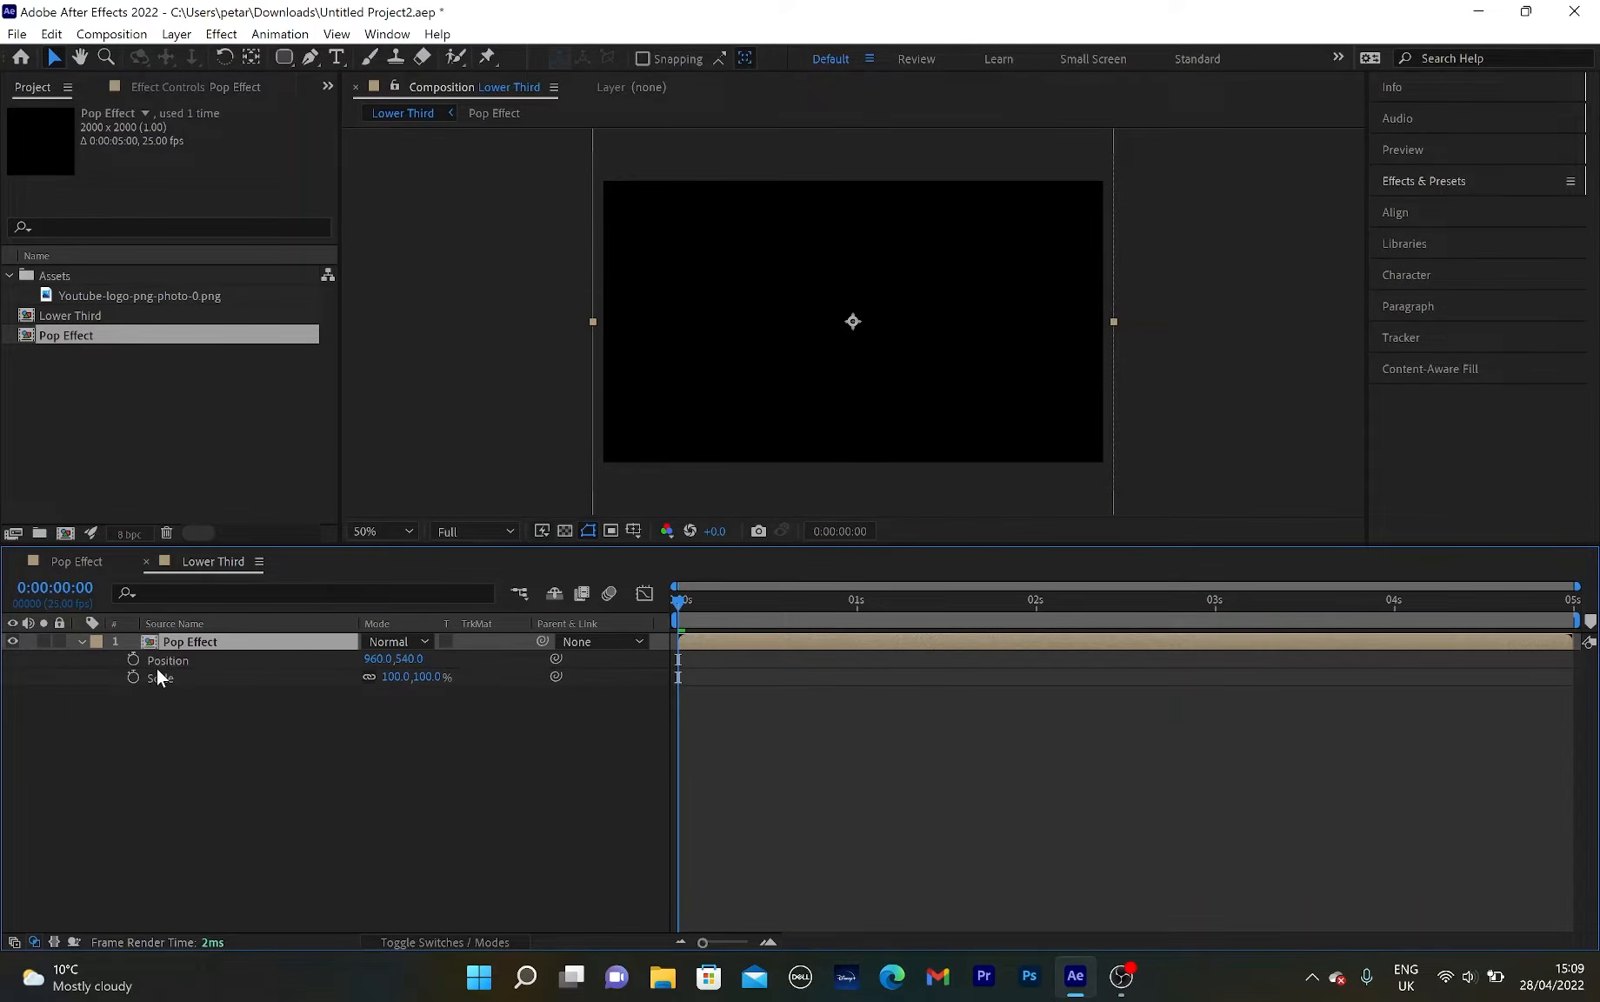
{"action": "left_click_drag", "start_coordinate": [681, 602], "coordinate": [904, 616]}
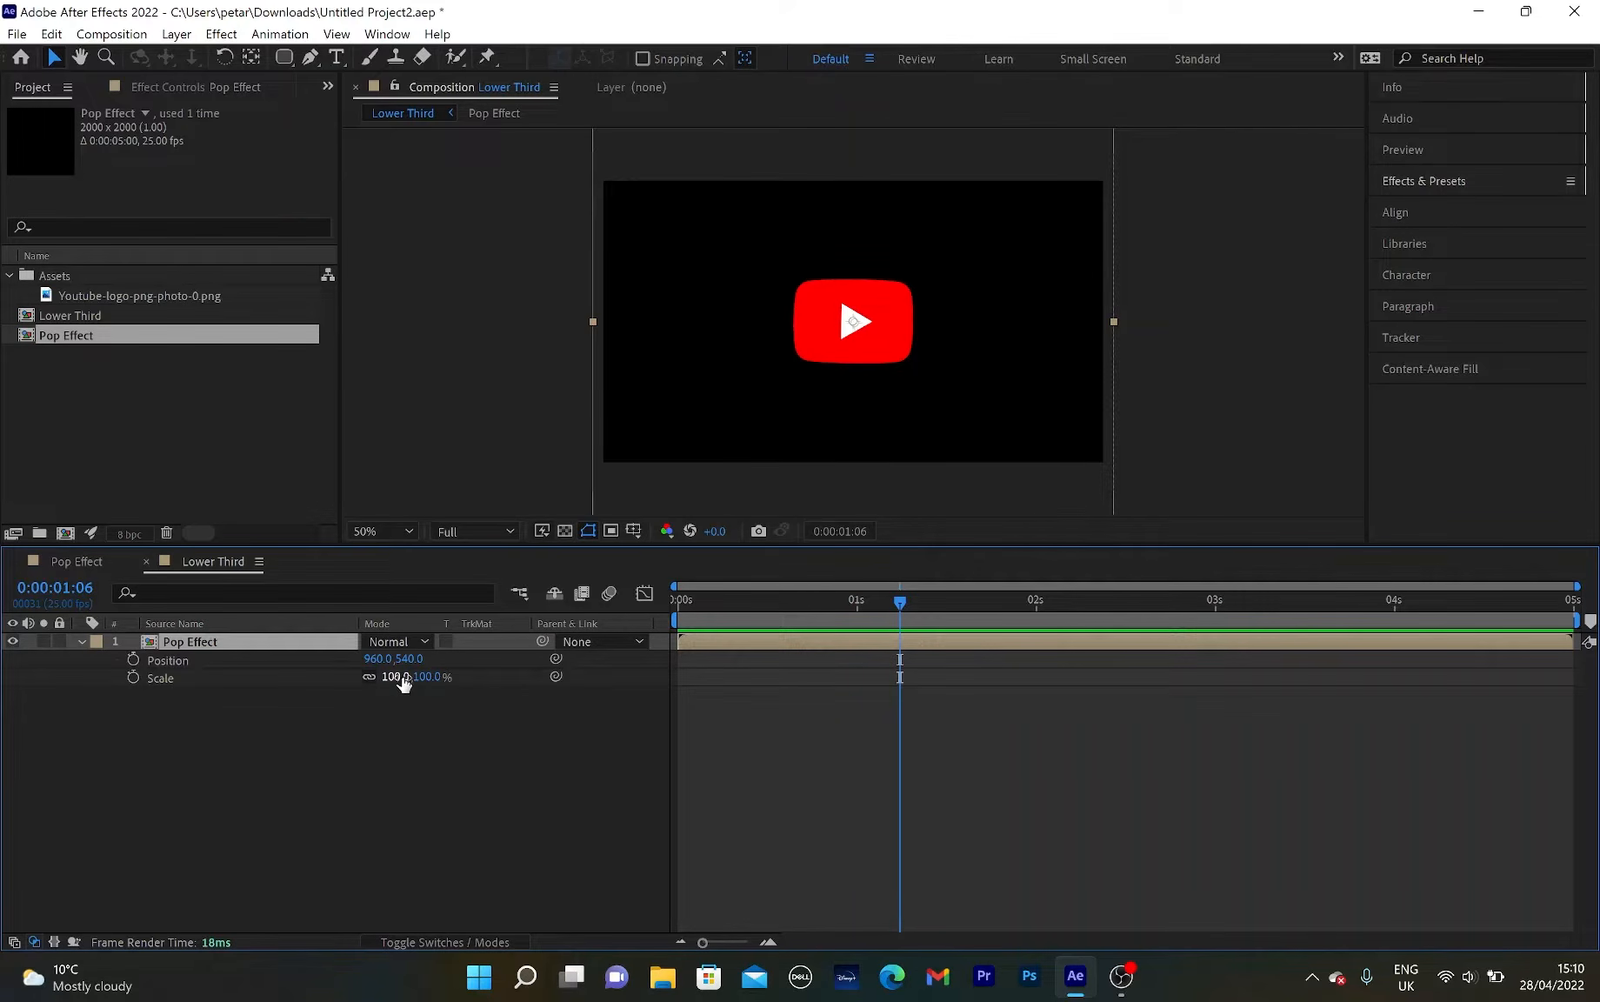
{"action": "left_click_drag", "start_coordinate": [396, 678], "coordinate": [371, 677]}
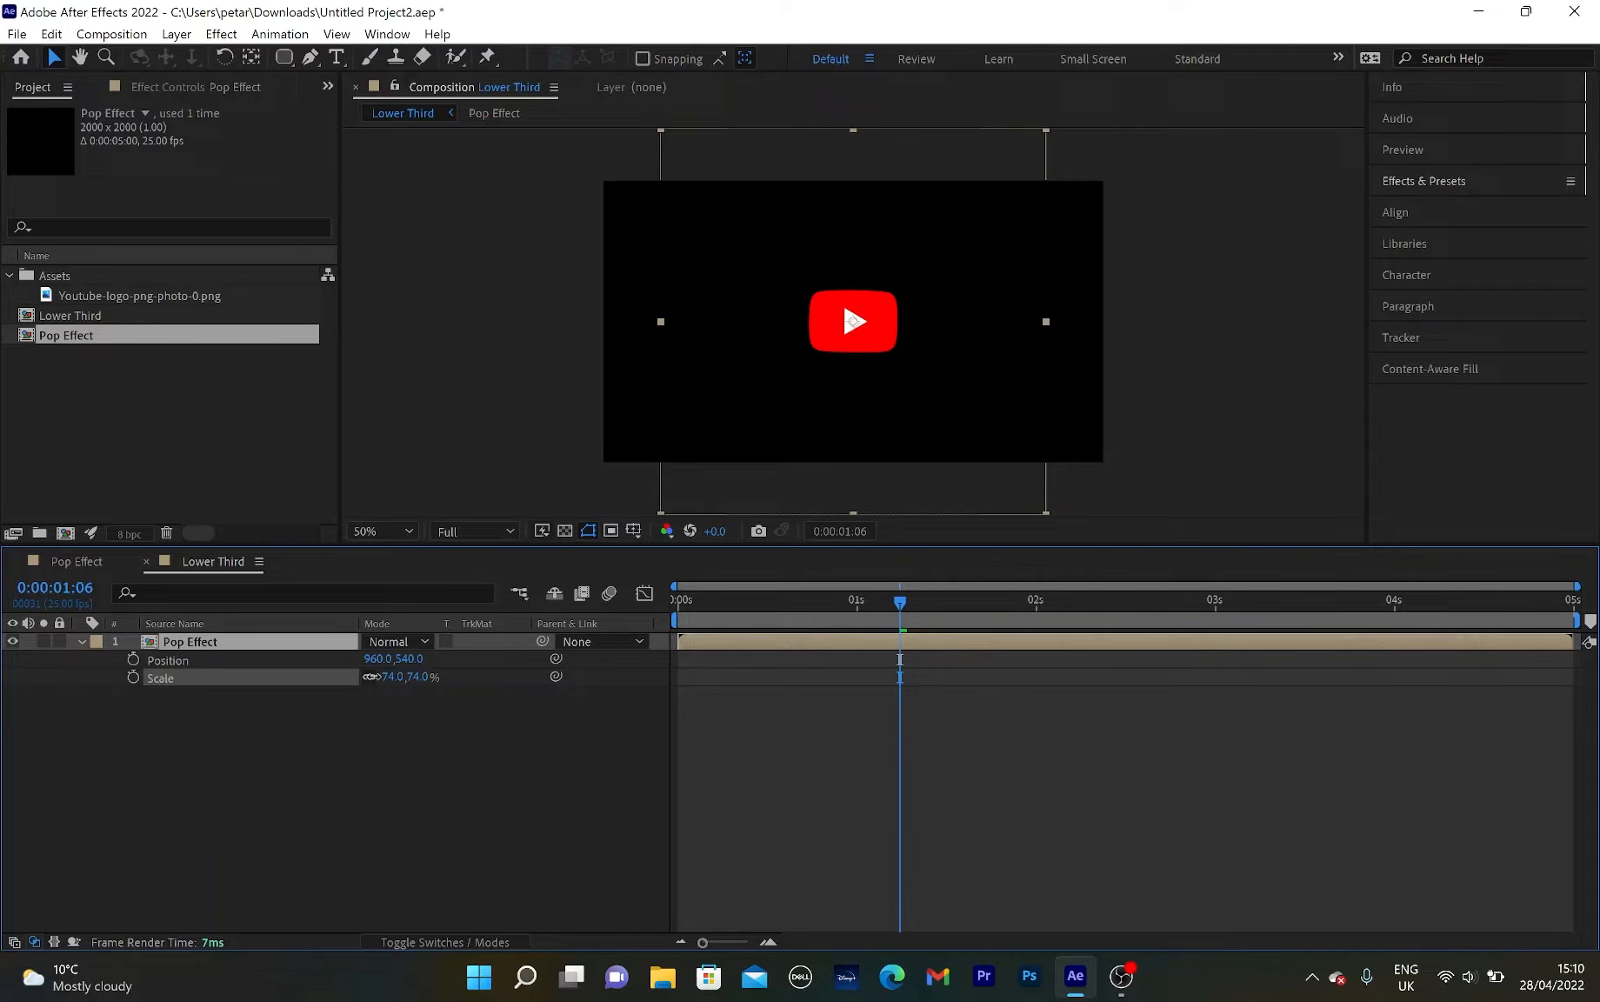
Keyframe the Pop Effect layer's Position at 0:00:01:06, and set it to 340, 540 at 0:00:01:13 so the logo slides left.
{"action": "left_click", "coordinate": [383, 739]}
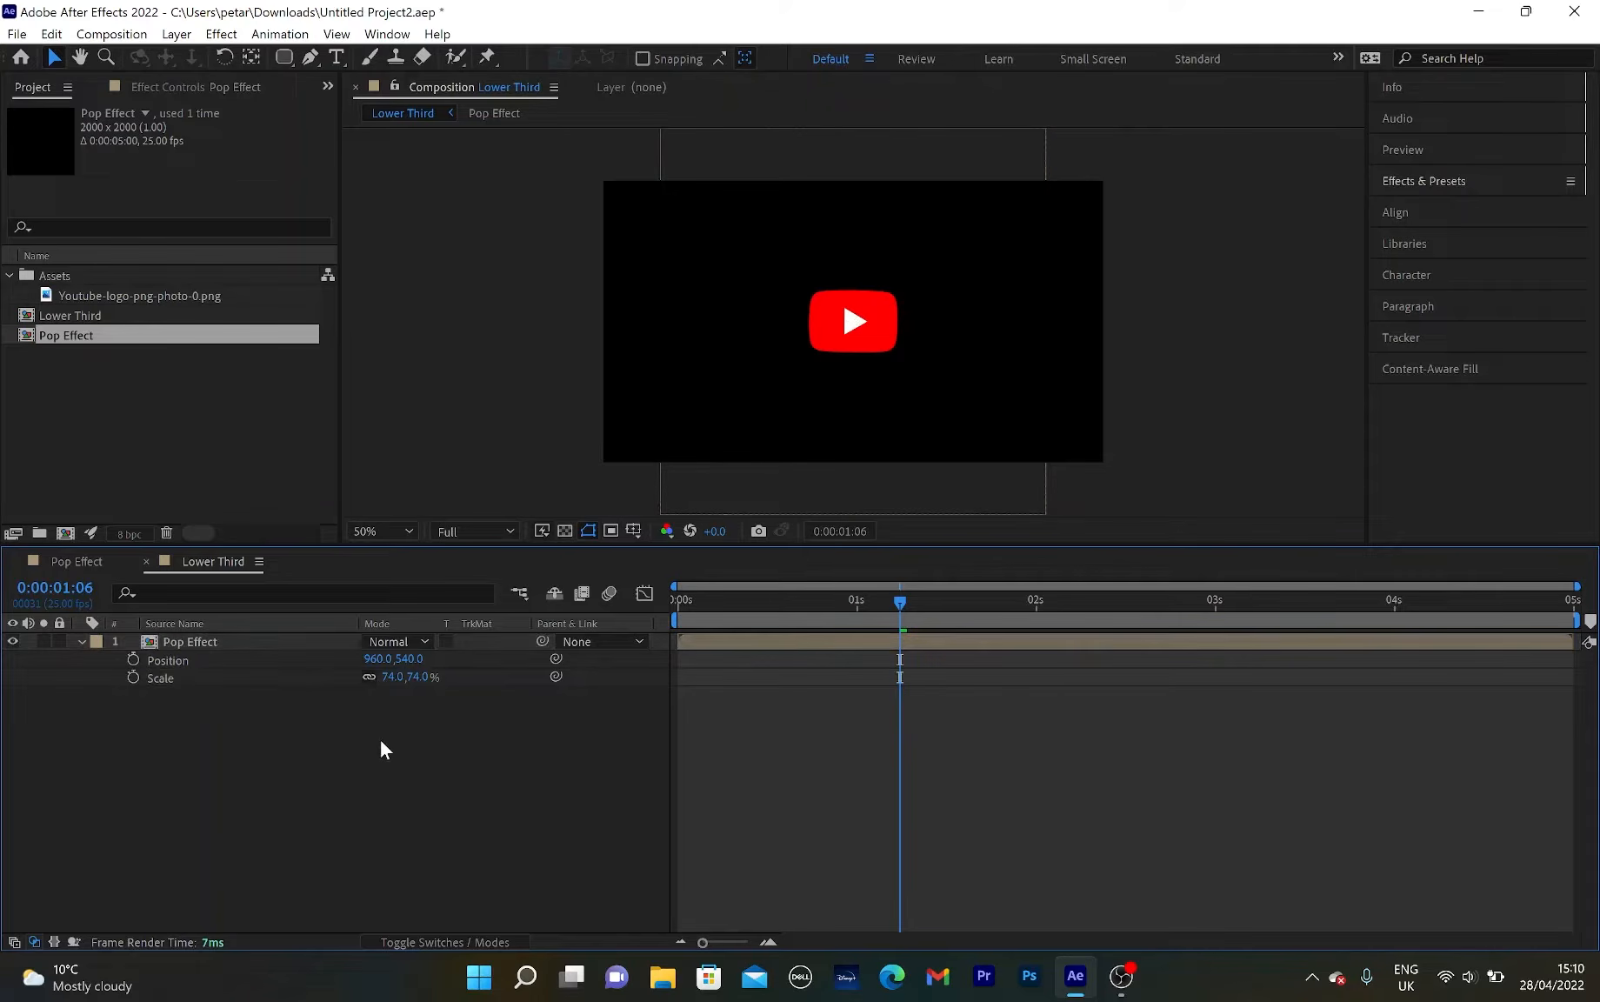
{"action": "left_click", "coordinate": [134, 659]}
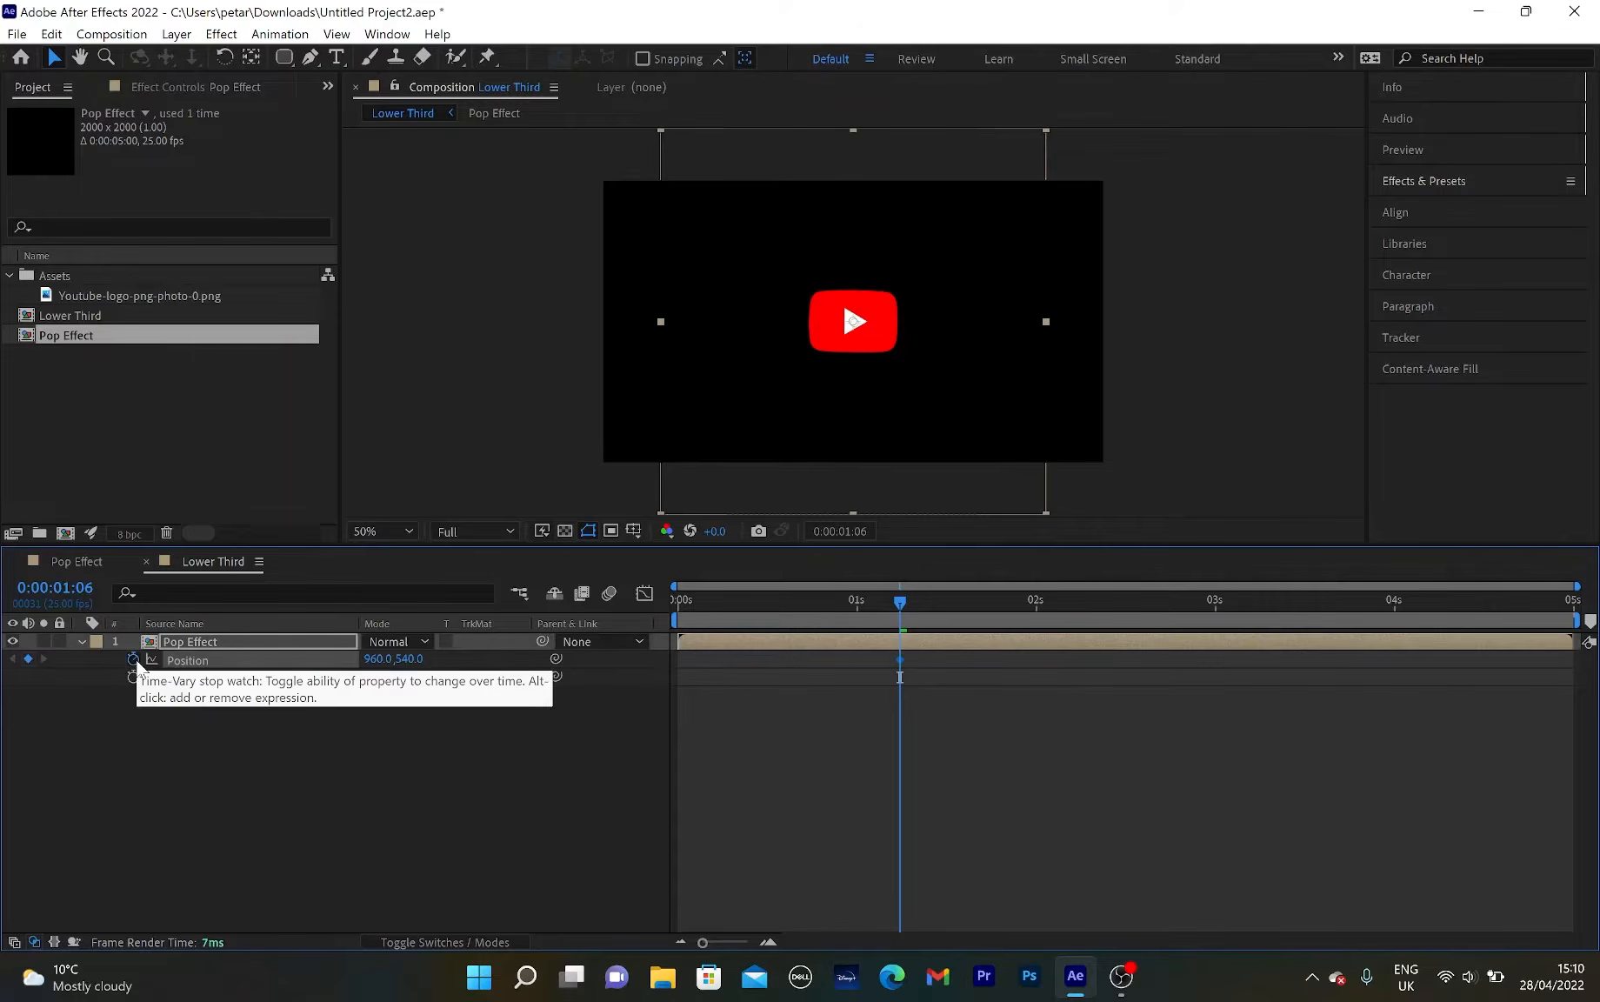
{"action": "left_click_drag", "start_coordinate": [900, 606], "coordinate": [950, 615]}
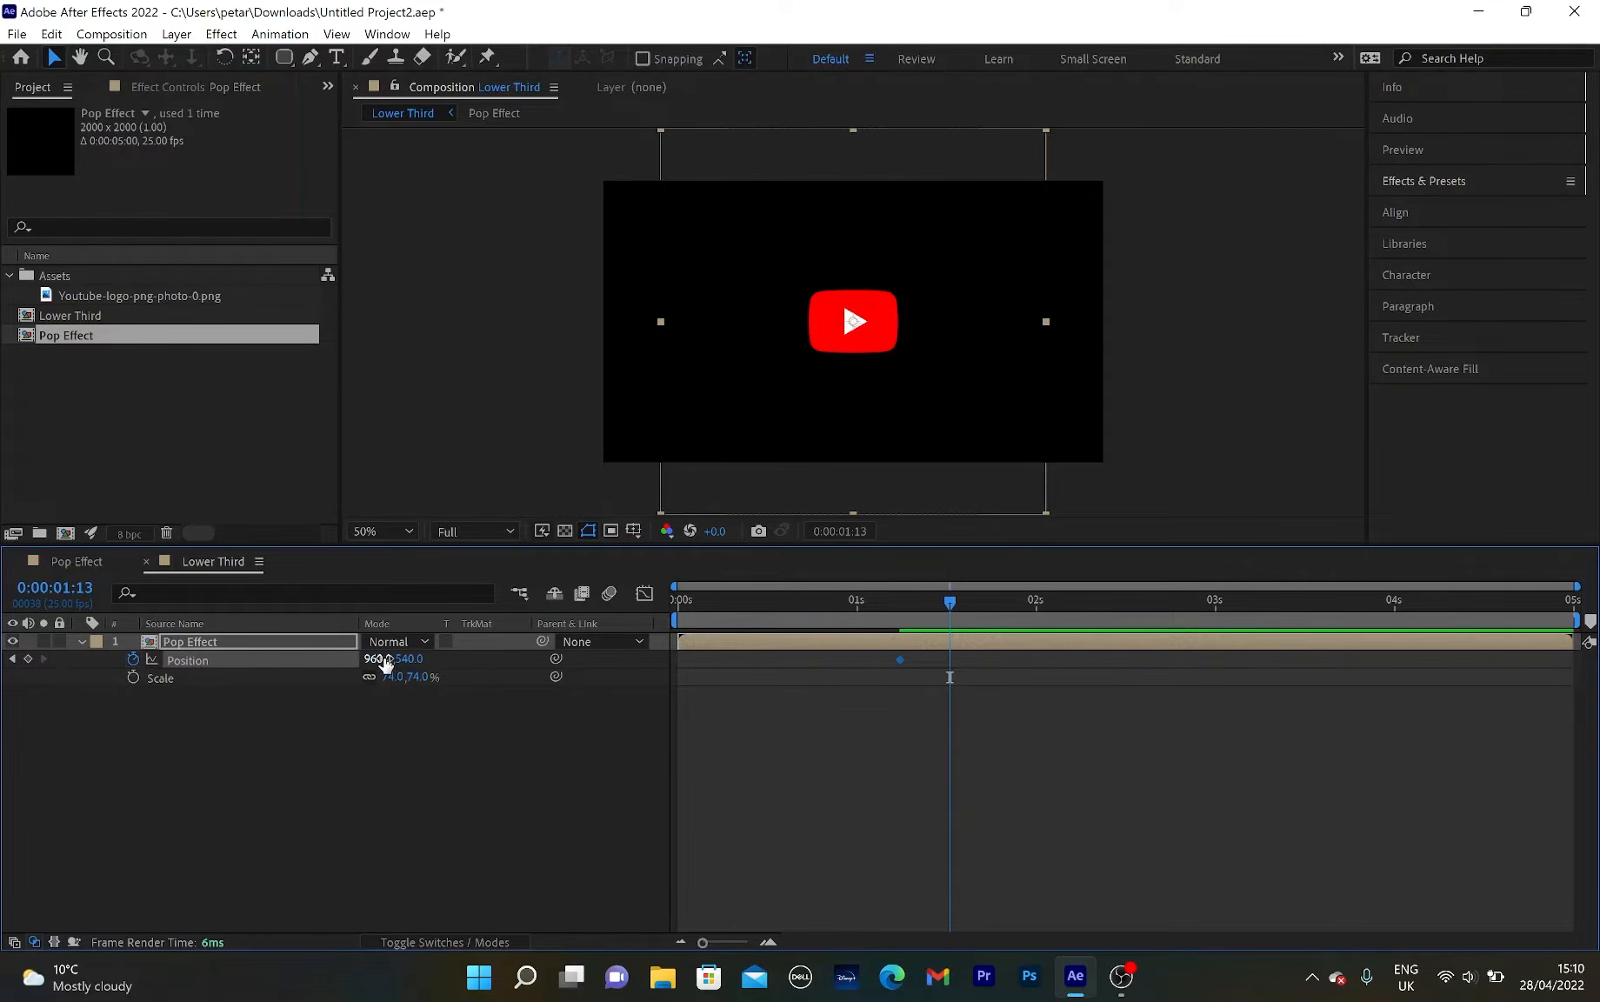
{"action": "left_click_drag", "start_coordinate": [386, 664], "coordinate": [227, 664]}
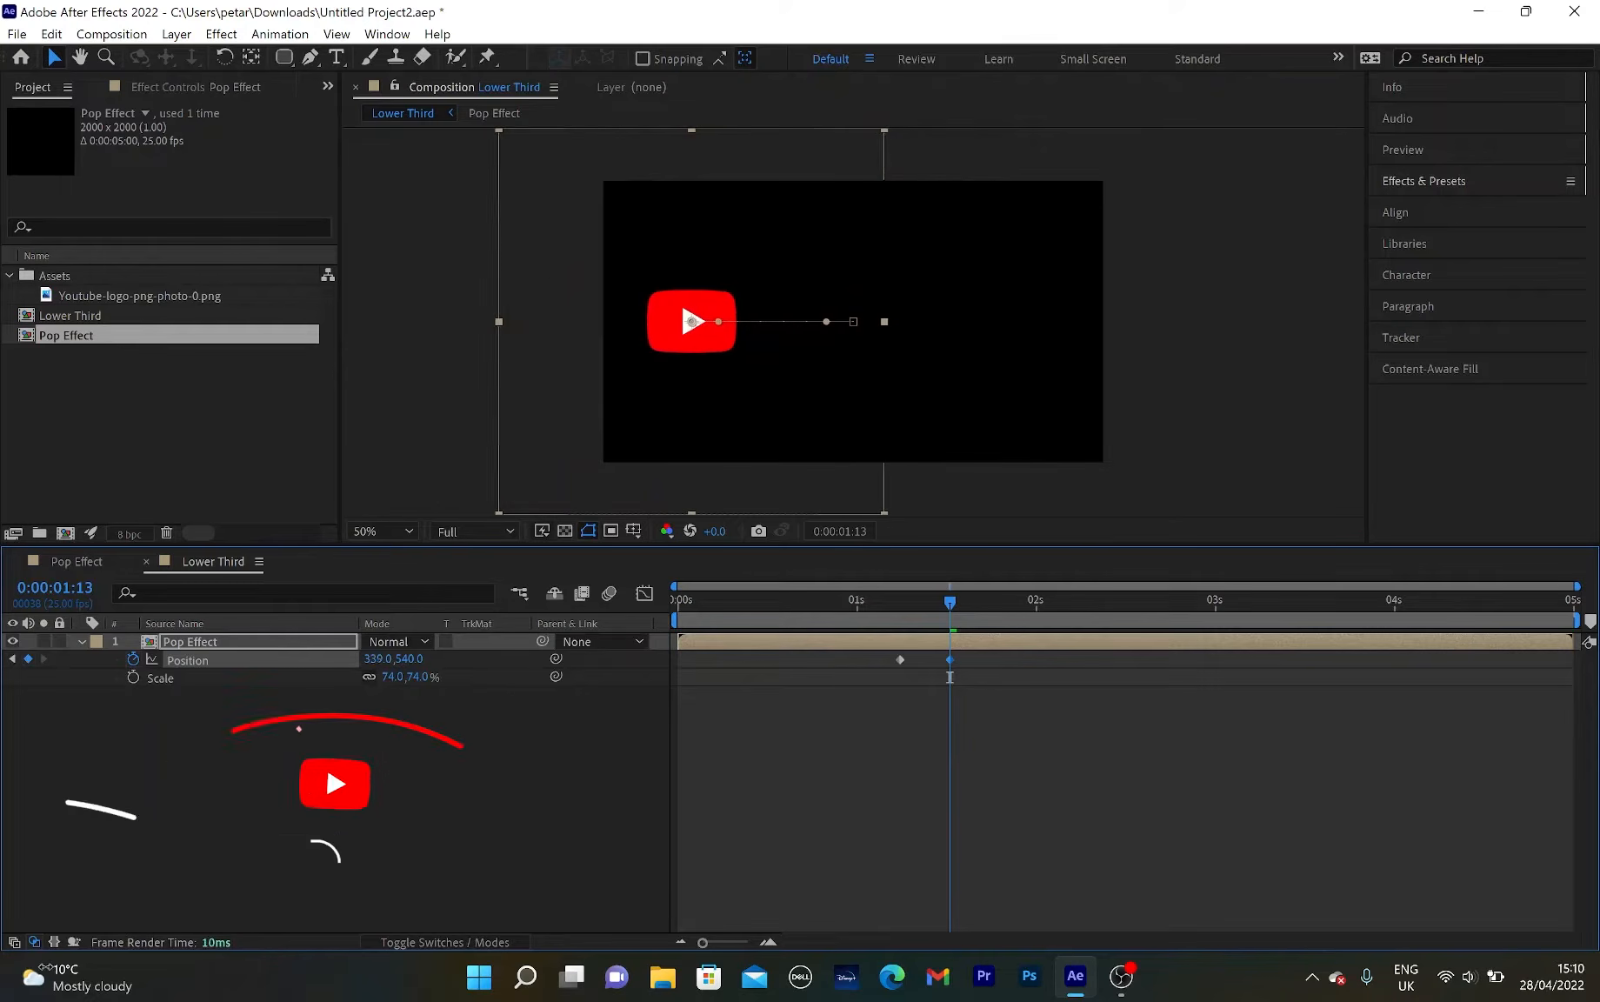
{"action": "left_click", "coordinate": [1007, 828]}
Apply Easy Ease to the second Position keyframe of the Pop Effect layer.
{"action": "left_click_drag", "start_coordinate": [947, 606], "coordinate": [922, 606]}
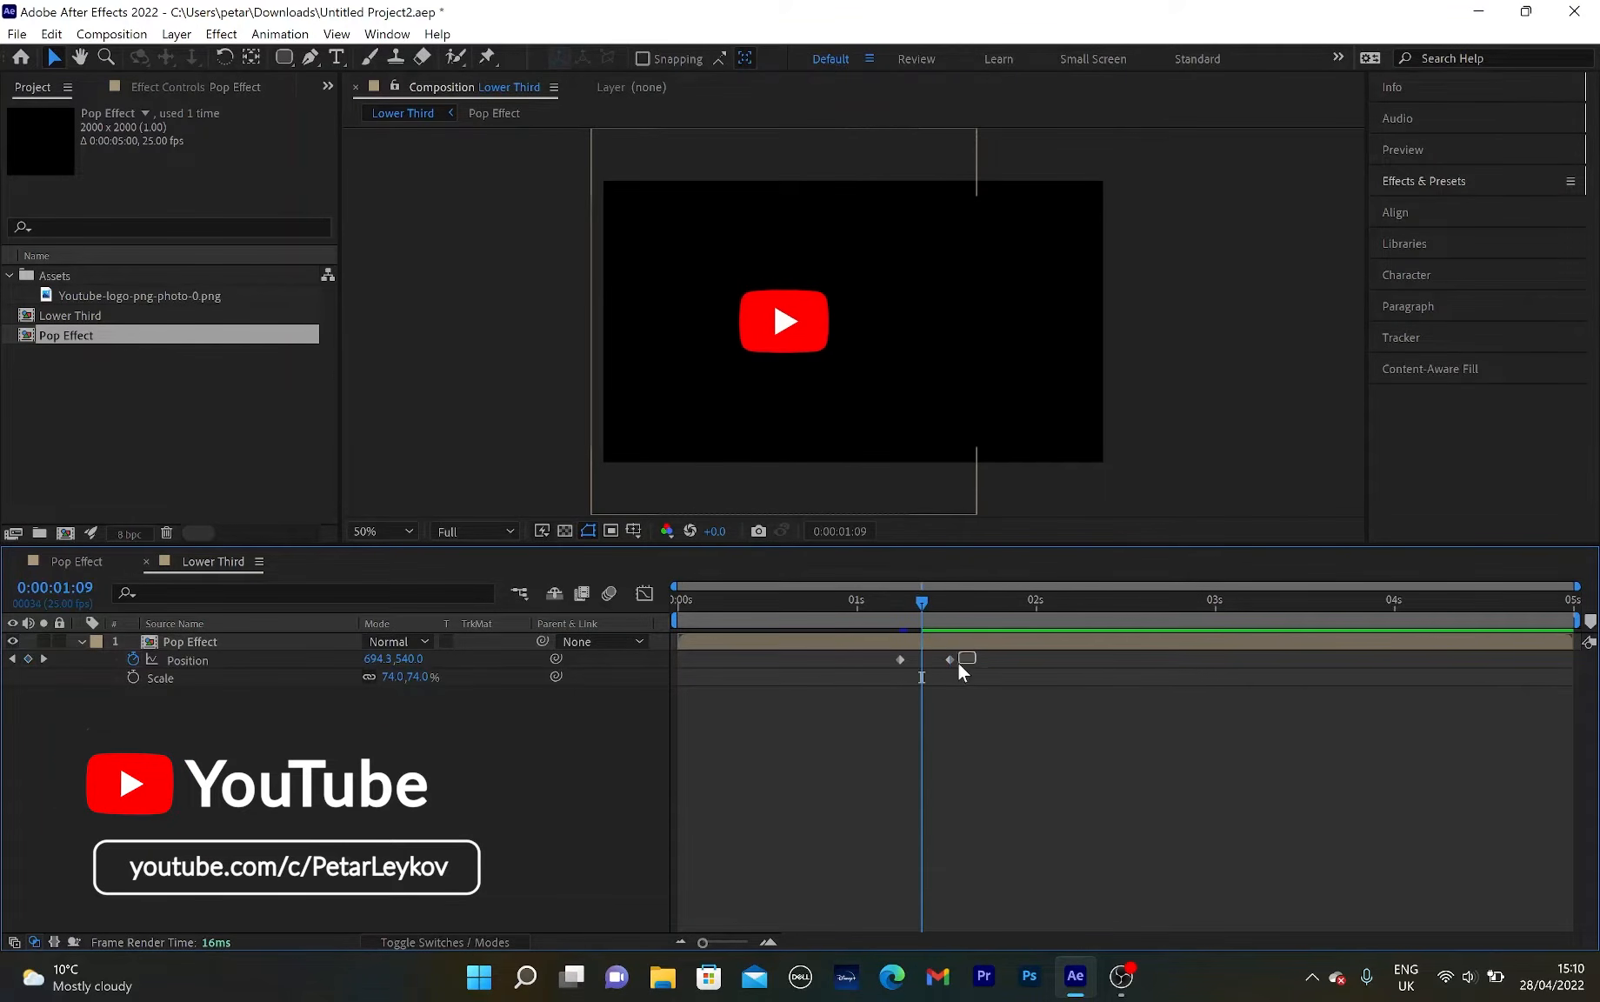
{"action": "left_click", "coordinate": [950, 660]}
{"action": "right_click", "coordinate": [945, 666]}
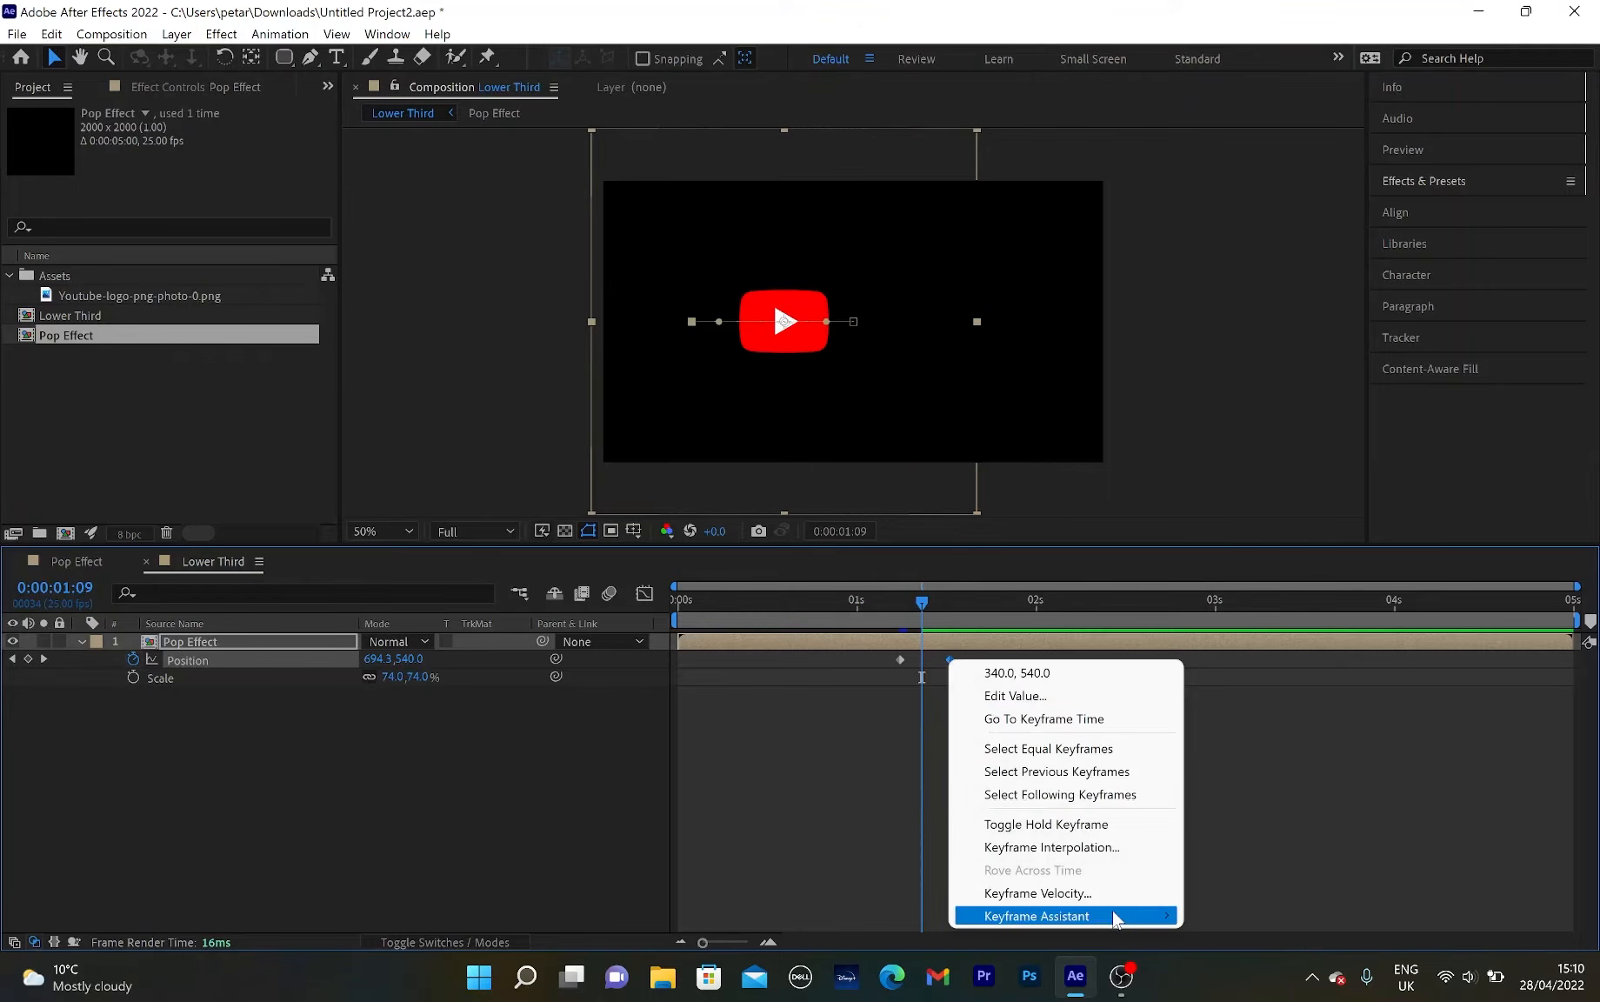
{"action": "mouse_move", "coordinate": [1115, 920]}
{"action": "left_click", "coordinate": [1250, 778]}
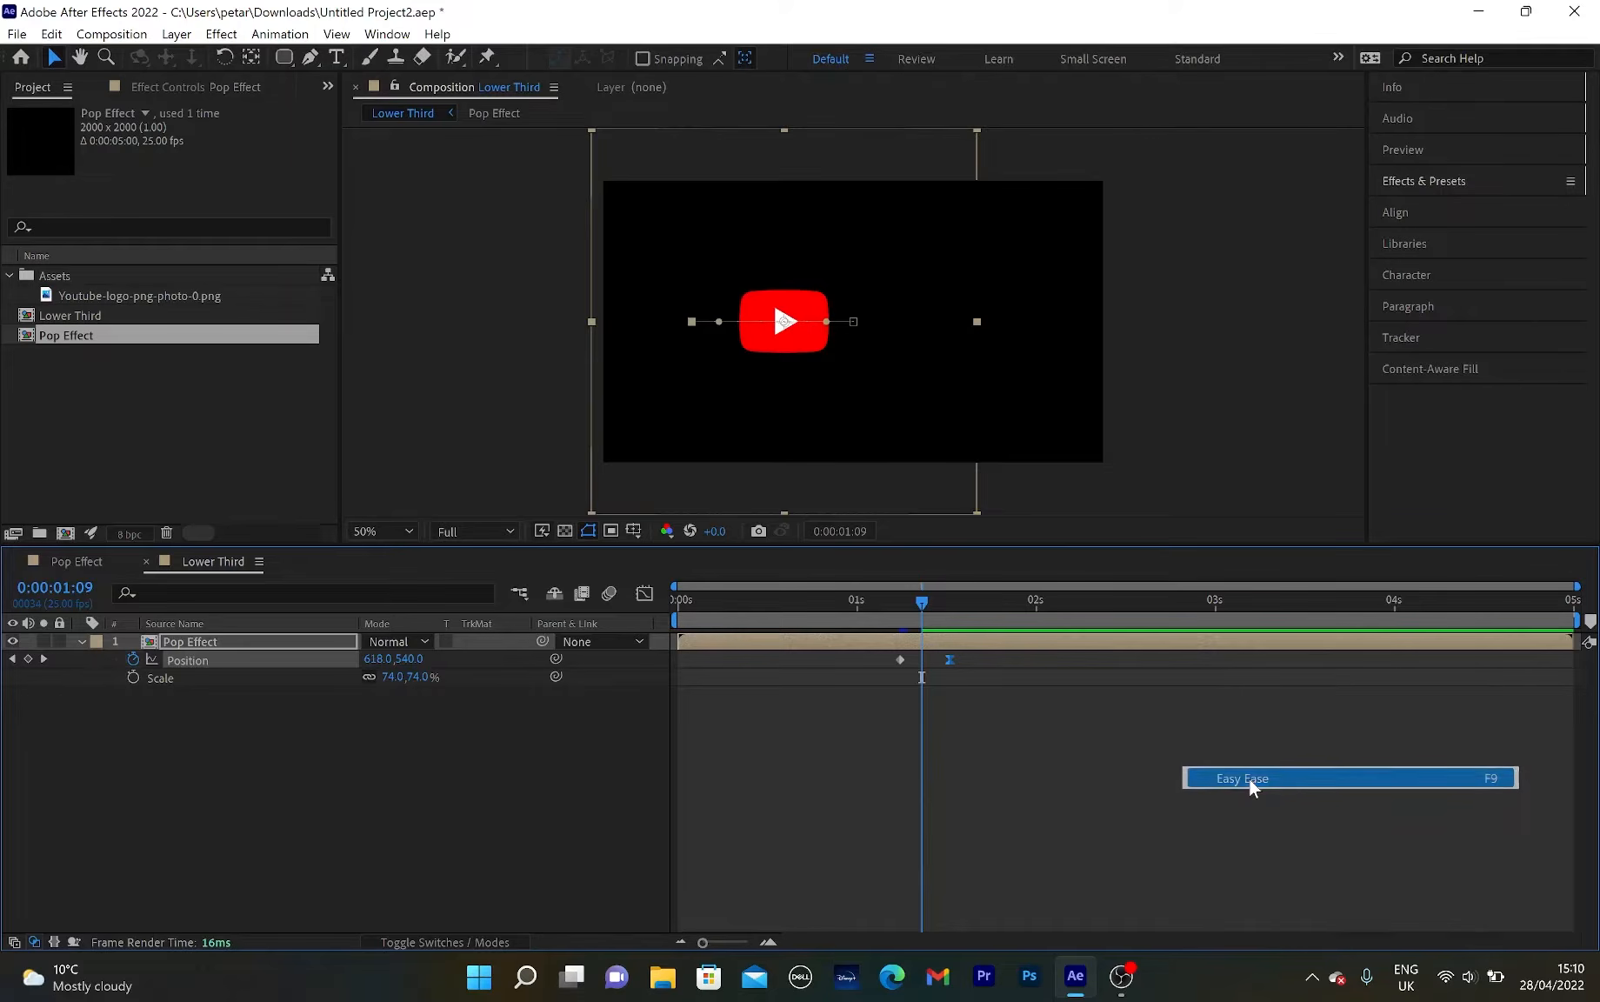
Reshape the Position speed graph so the logo's slide peaks right after the first keyframe and slows gradually into the last one.
{"action": "left_click", "coordinate": [644, 593]}
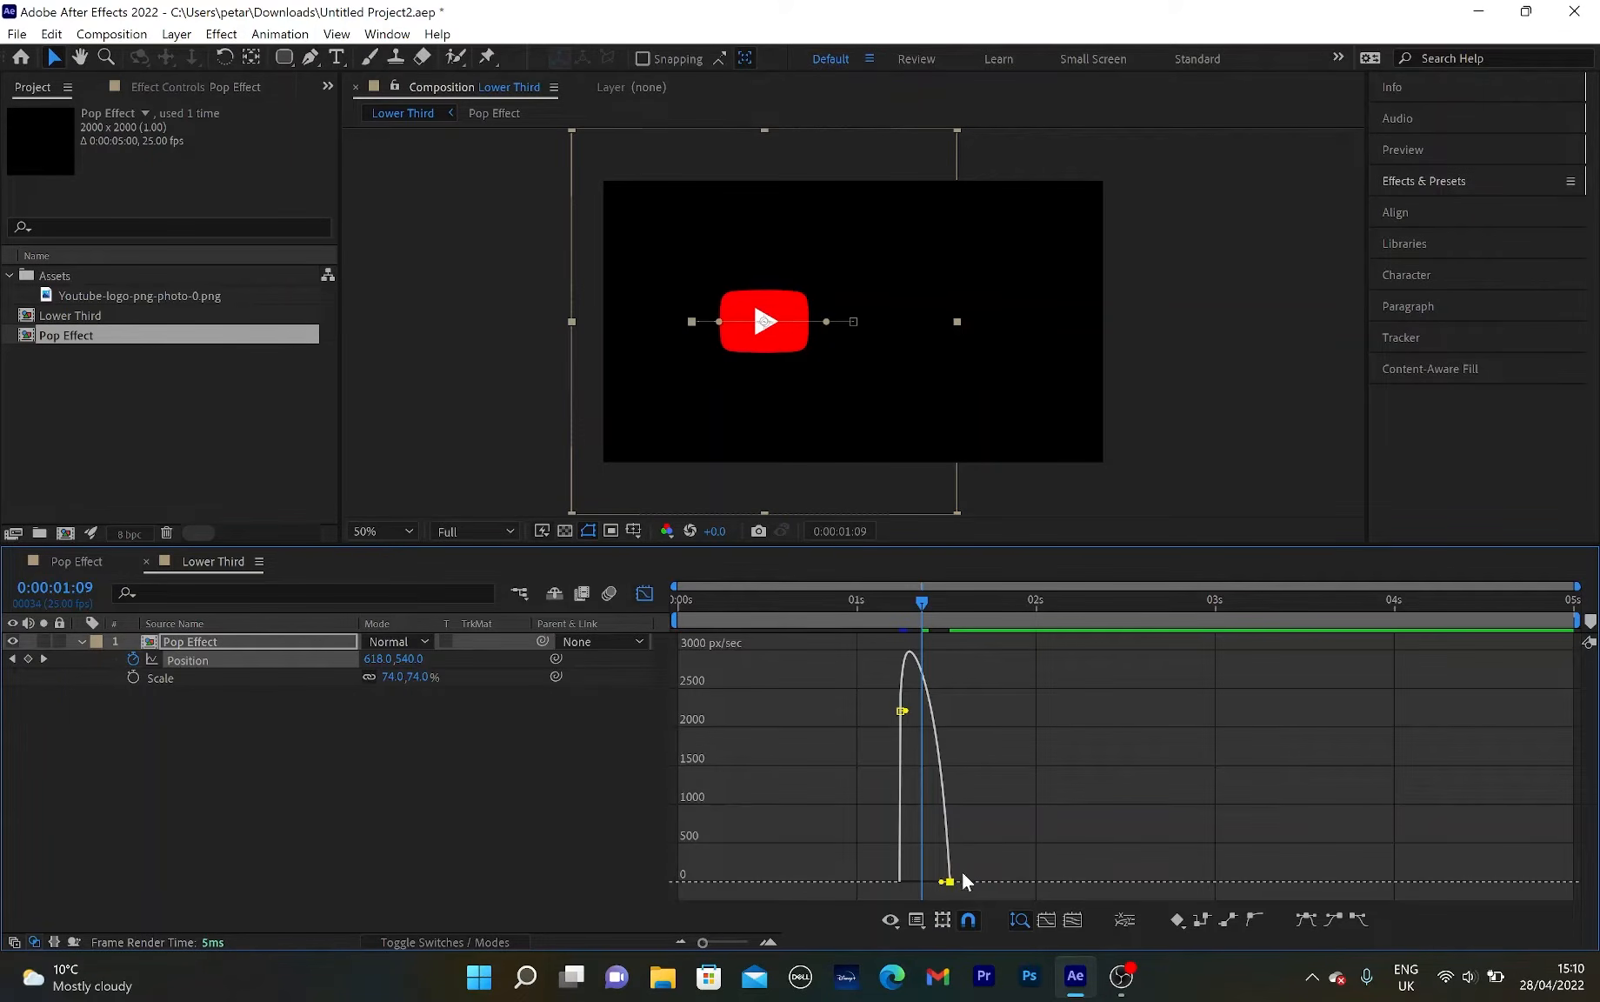
{"action": "left_click_drag", "start_coordinate": [941, 882], "coordinate": [902, 880]}
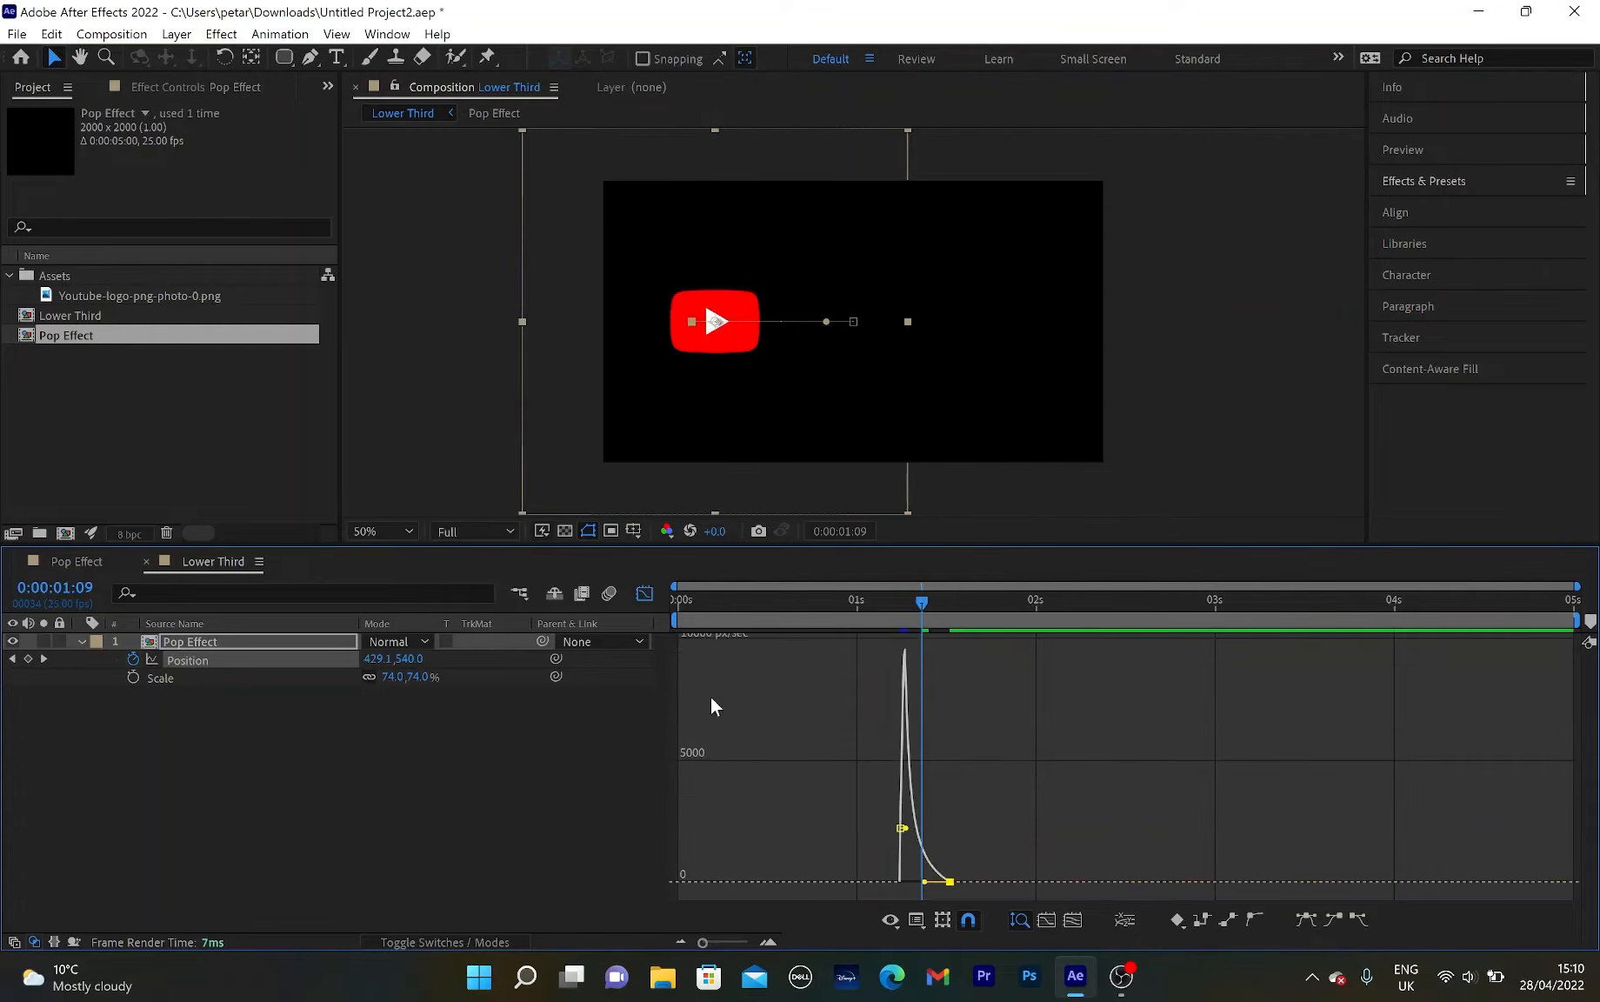
{"action": "left_click", "coordinate": [645, 593]}
Play the Lower Third animation from the start to check the logo's slide.
{"action": "left_click_drag", "start_coordinate": [920, 600], "coordinate": [671, 603]}
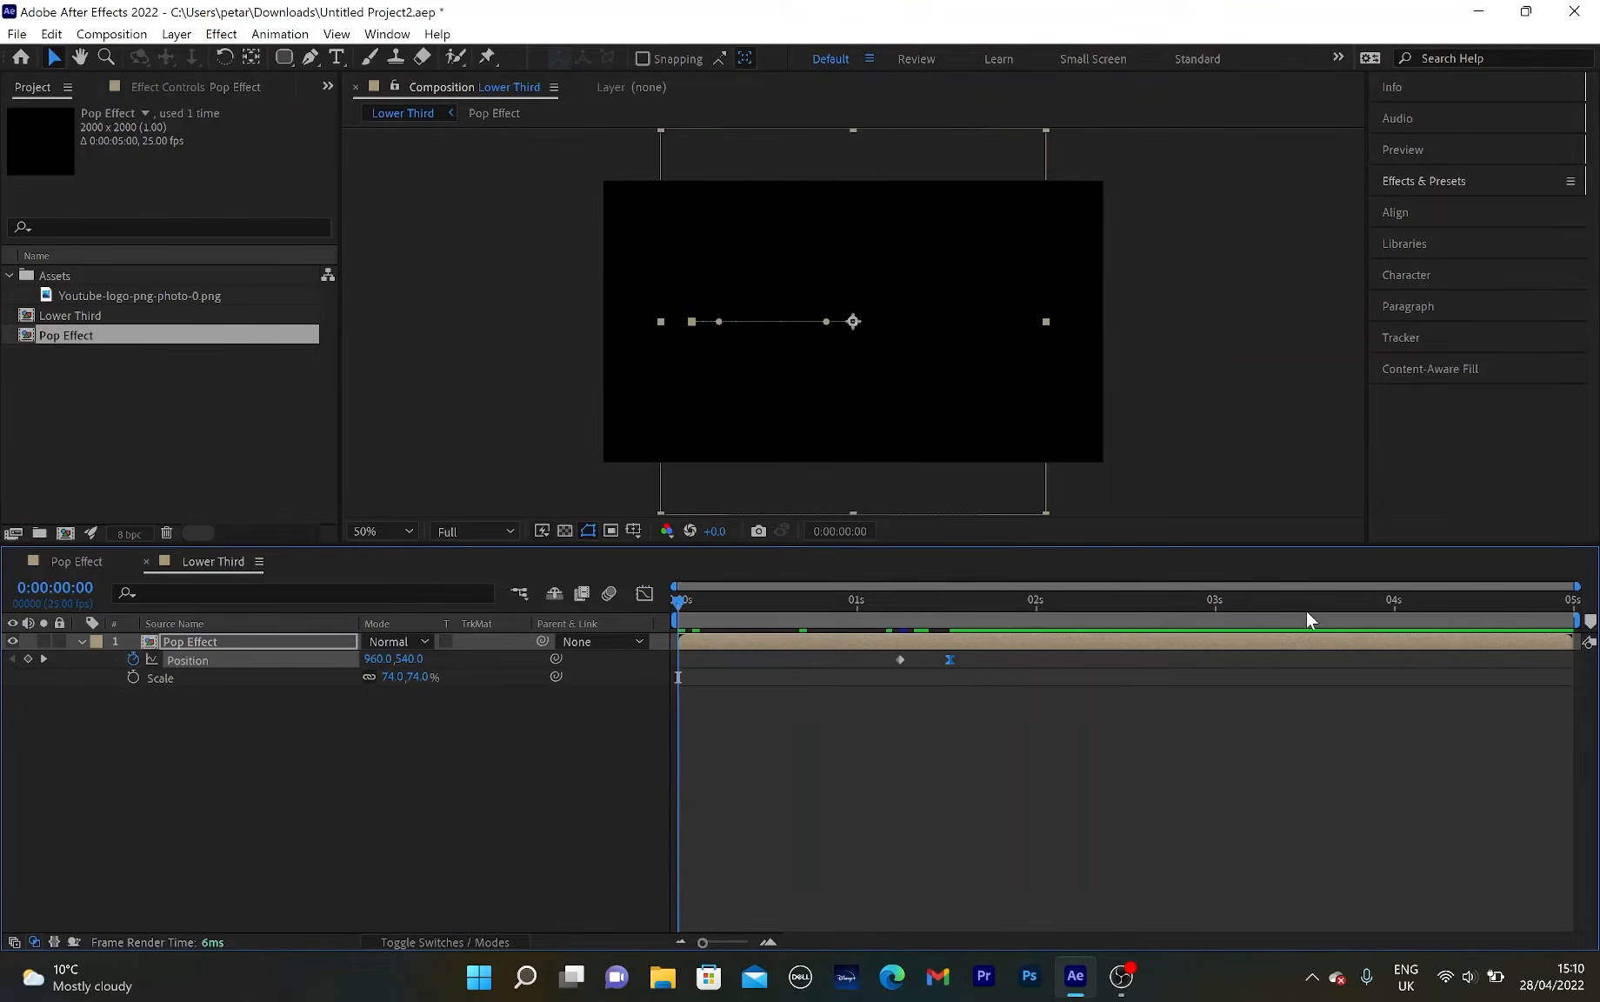
{"action": "key", "text": "space"}
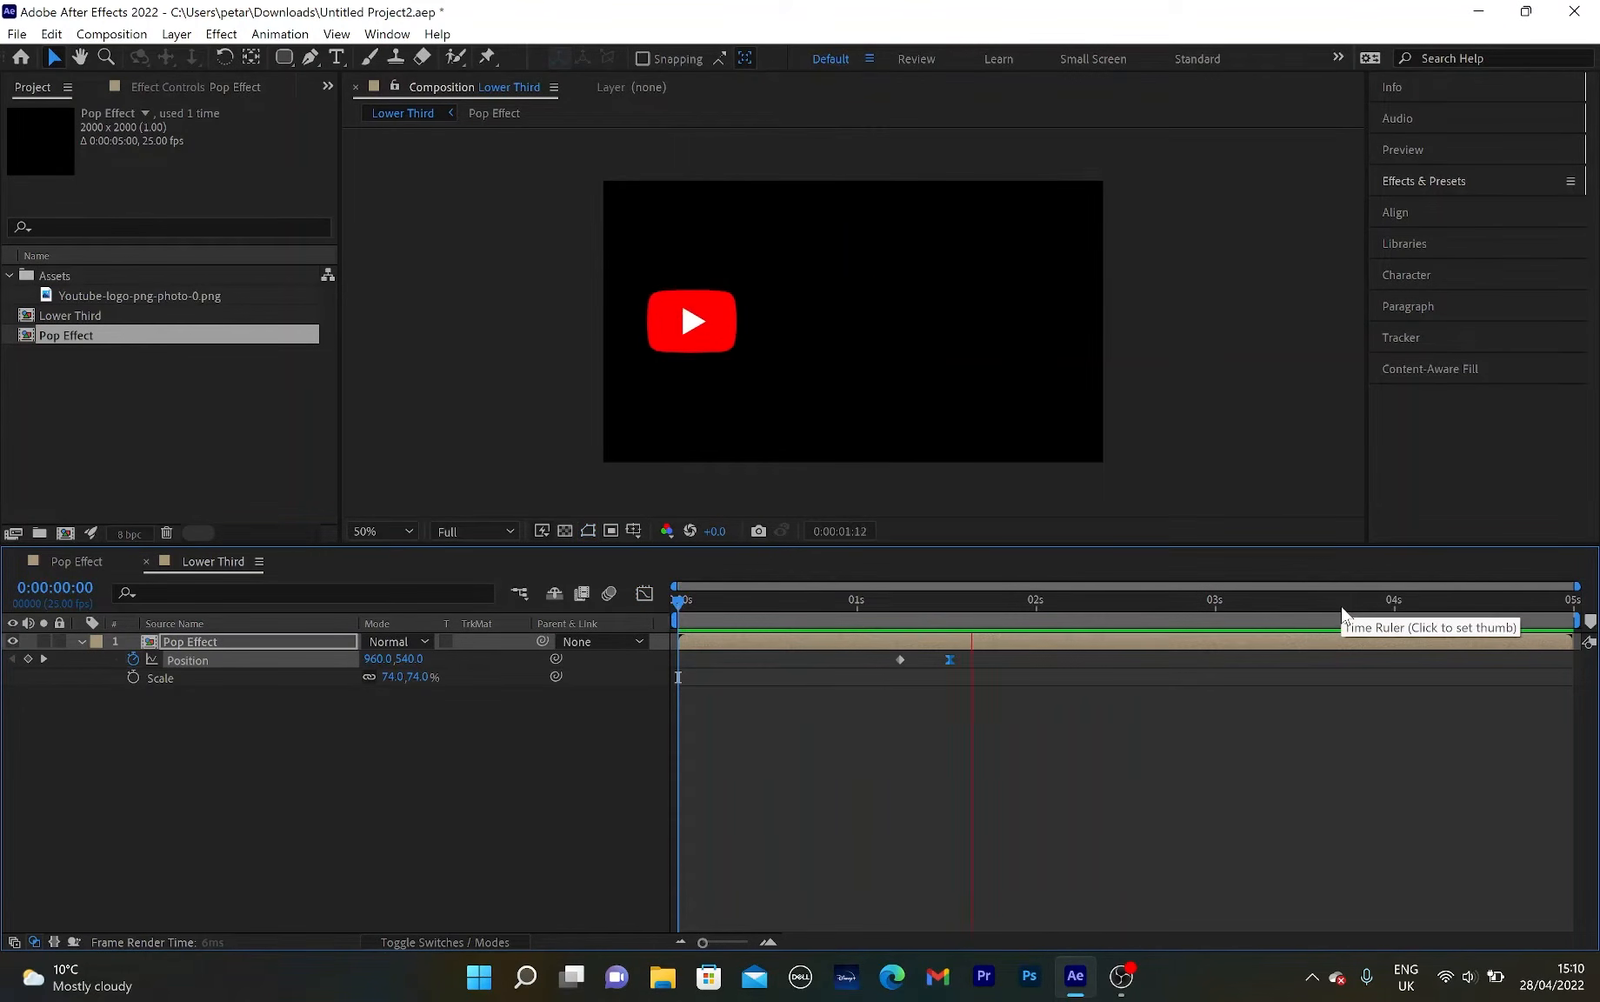
{"action": "key", "text": "space"}
{"action": "left_click", "coordinate": [1190, 228]}
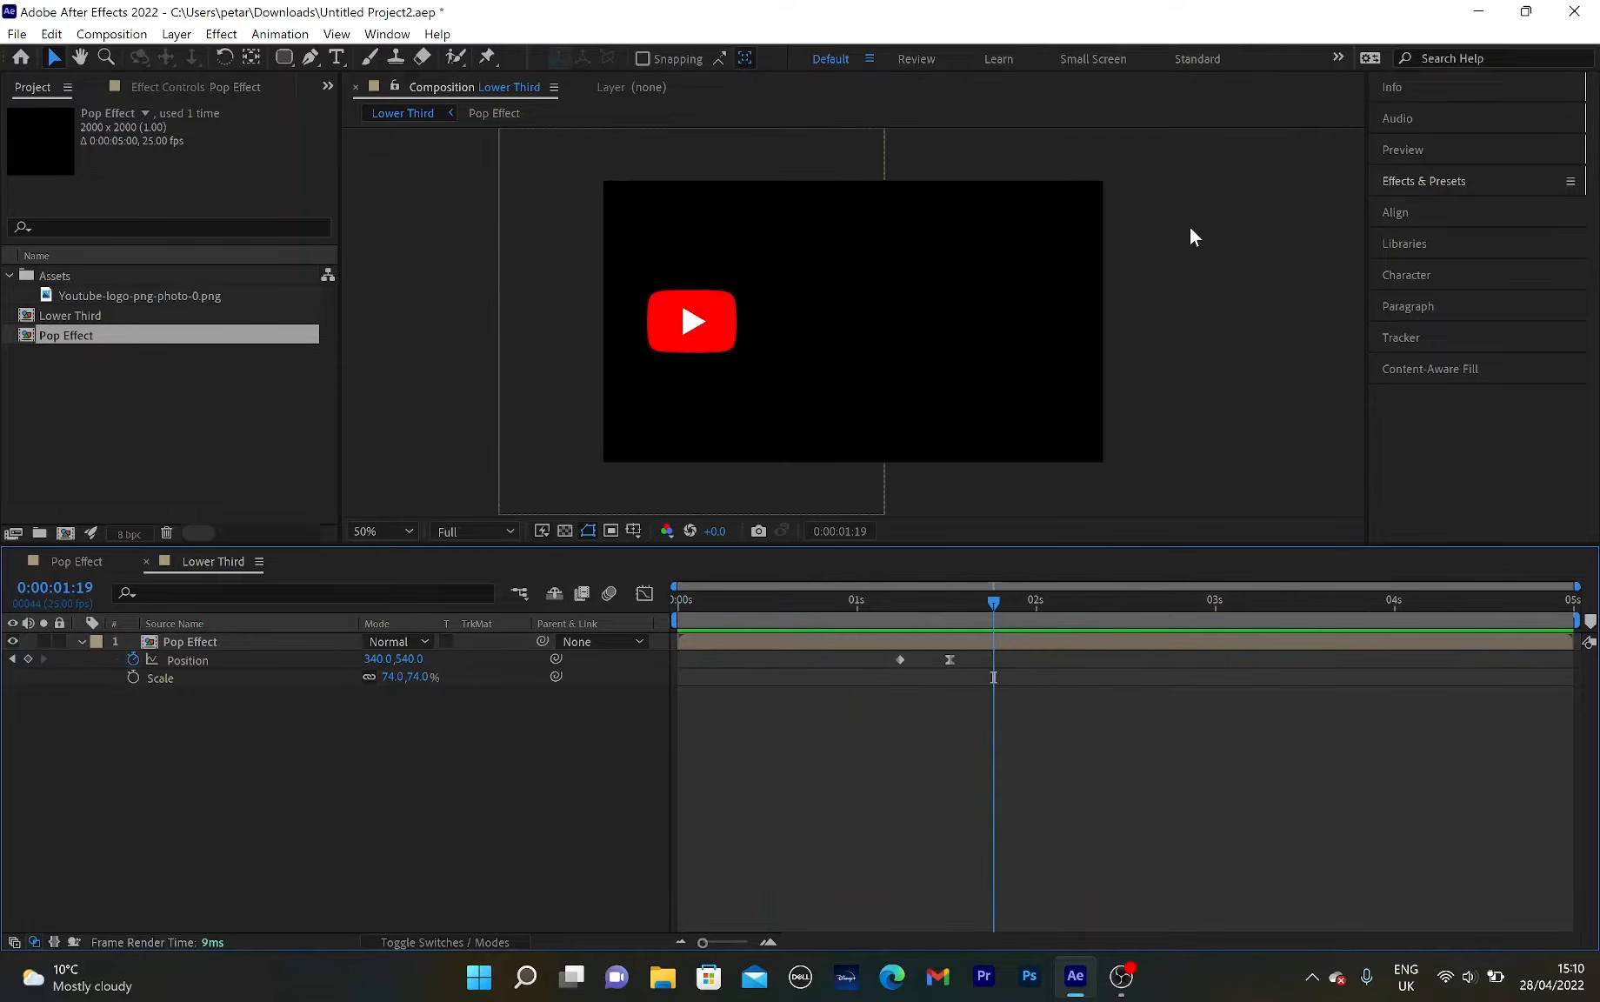
Set the current time to 0:00:01:14 and collapse the Pop Effect layer's properties.
{"action": "left_click", "coordinate": [1241, 298]}
{"action": "left_click", "coordinate": [407, 867]}
{"action": "left_click_drag", "start_coordinate": [997, 594], "coordinate": [957, 598]}
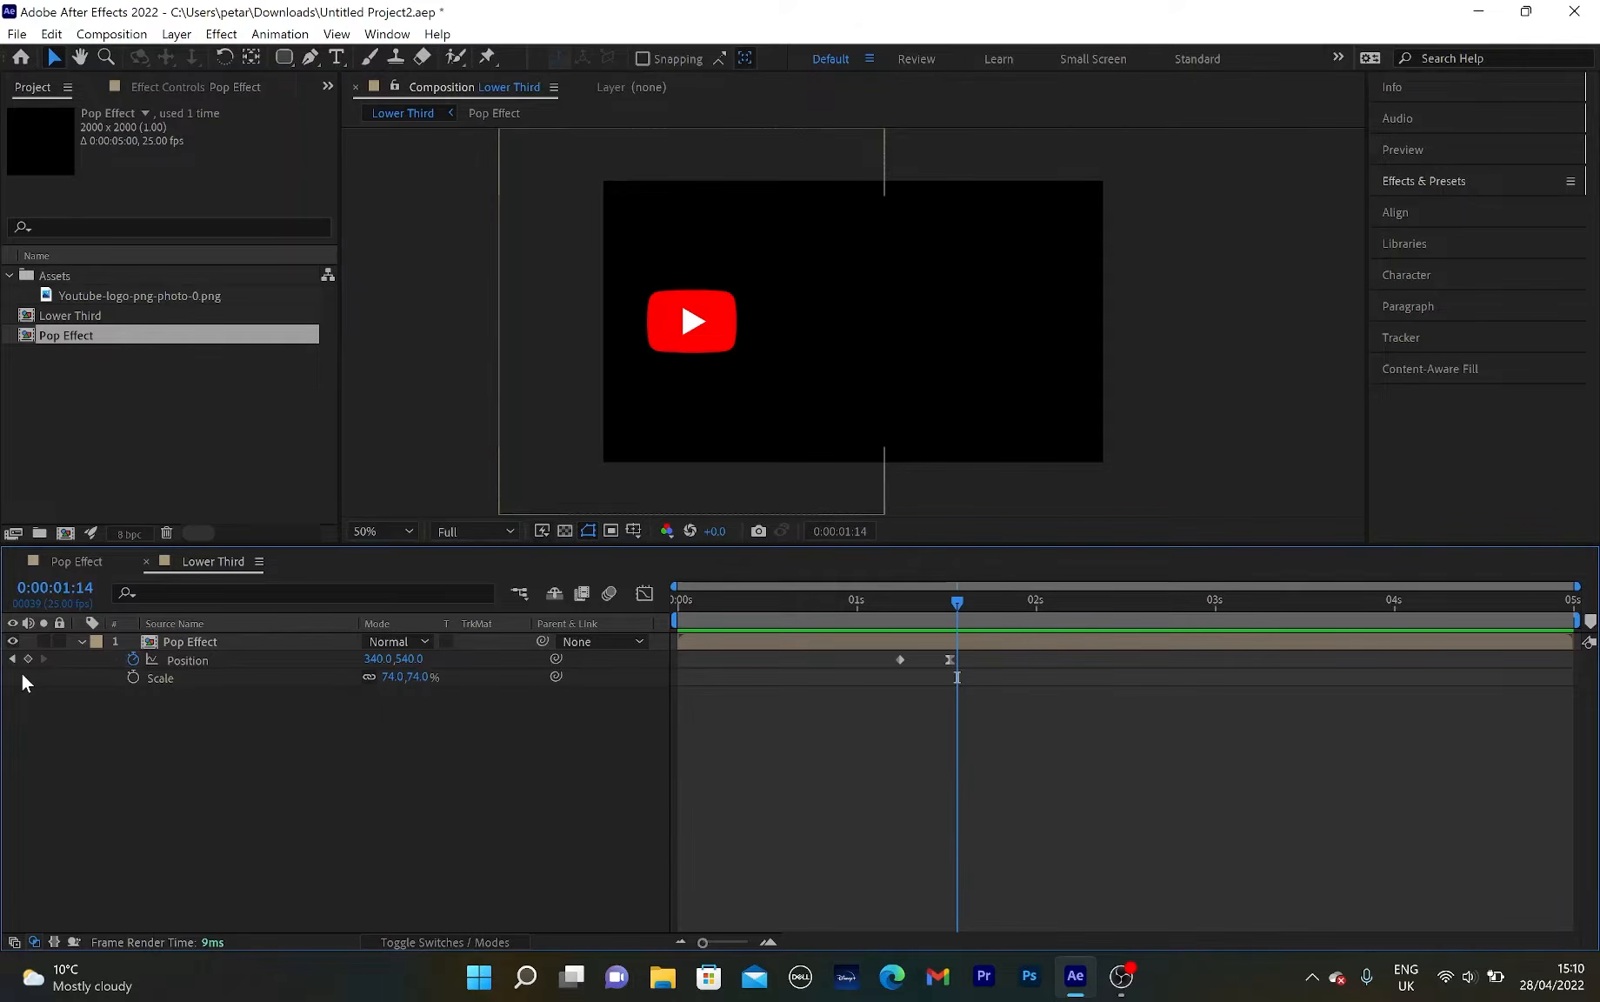
{"action": "left_click", "coordinate": [79, 646]}
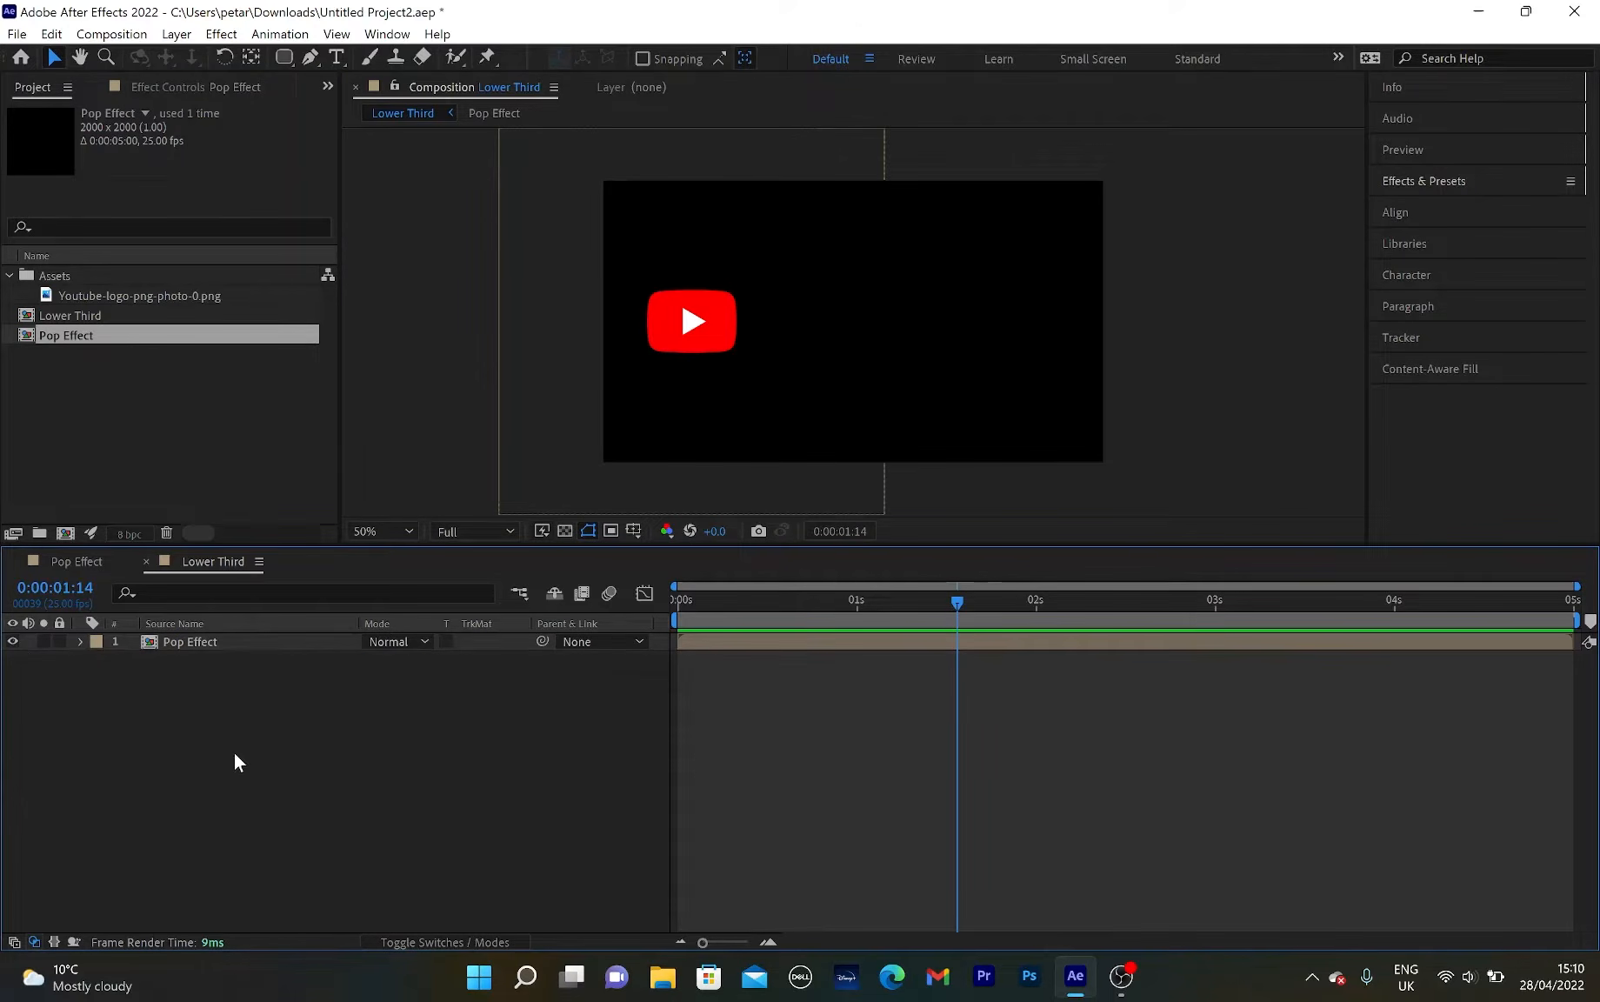
Add a text layer reading "YouTube" to the right of the logo in the Lower Third composition.
{"action": "left_click", "coordinate": [337, 58]}
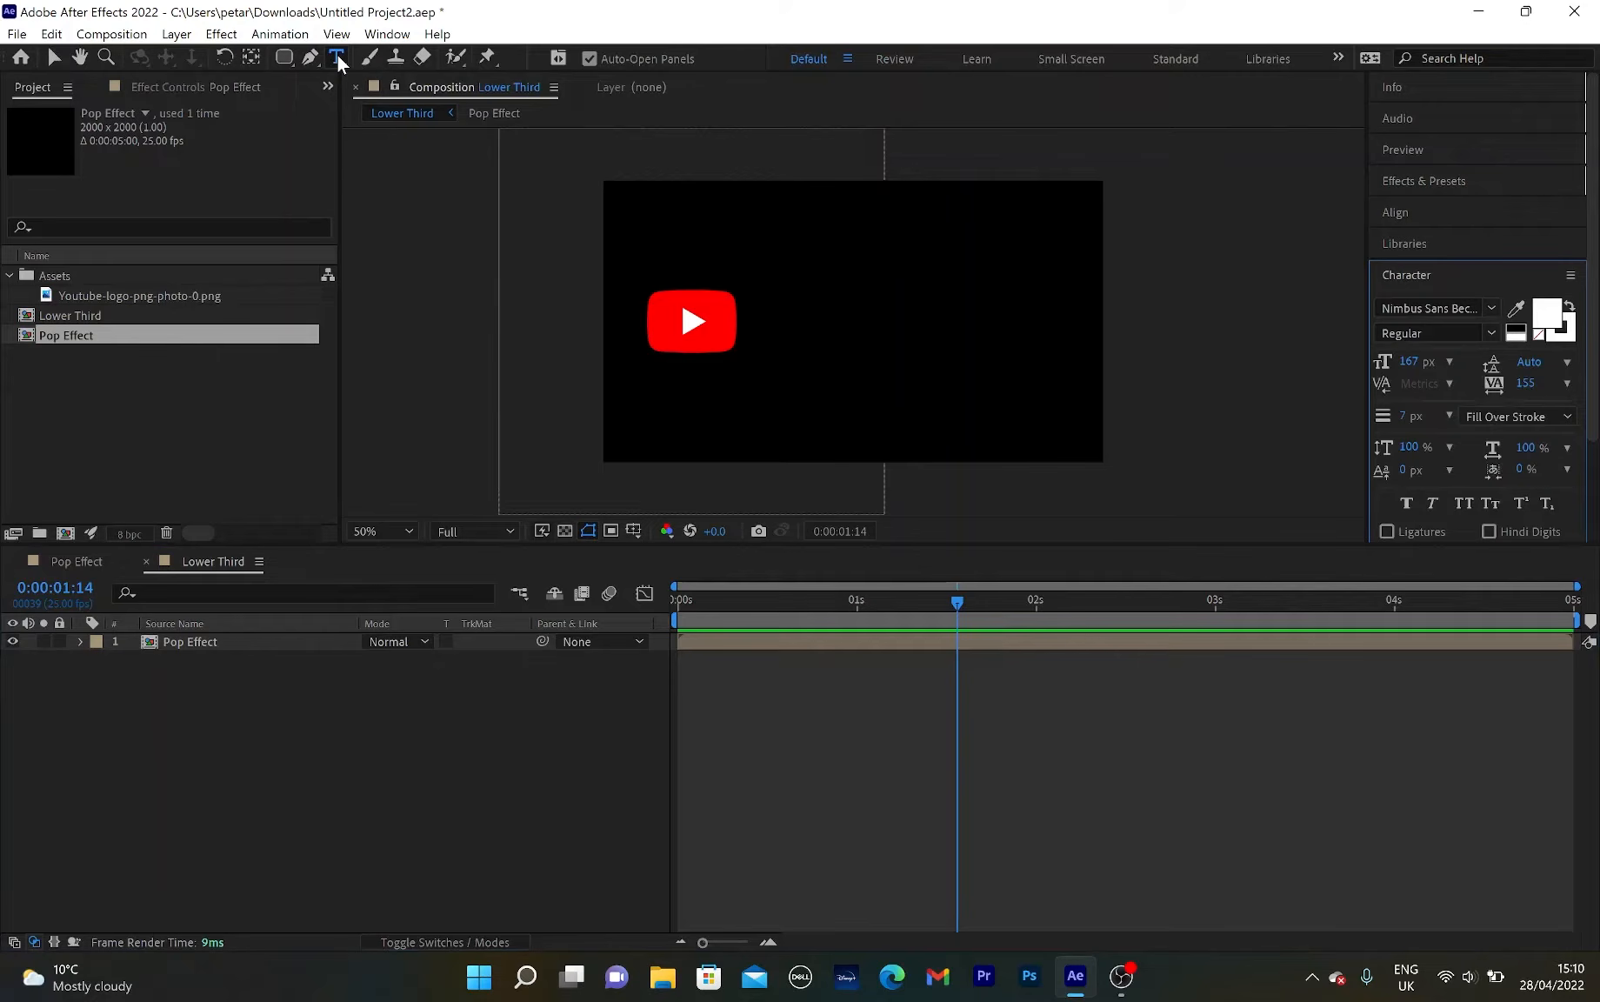
{"action": "left_click", "coordinate": [790, 323]}
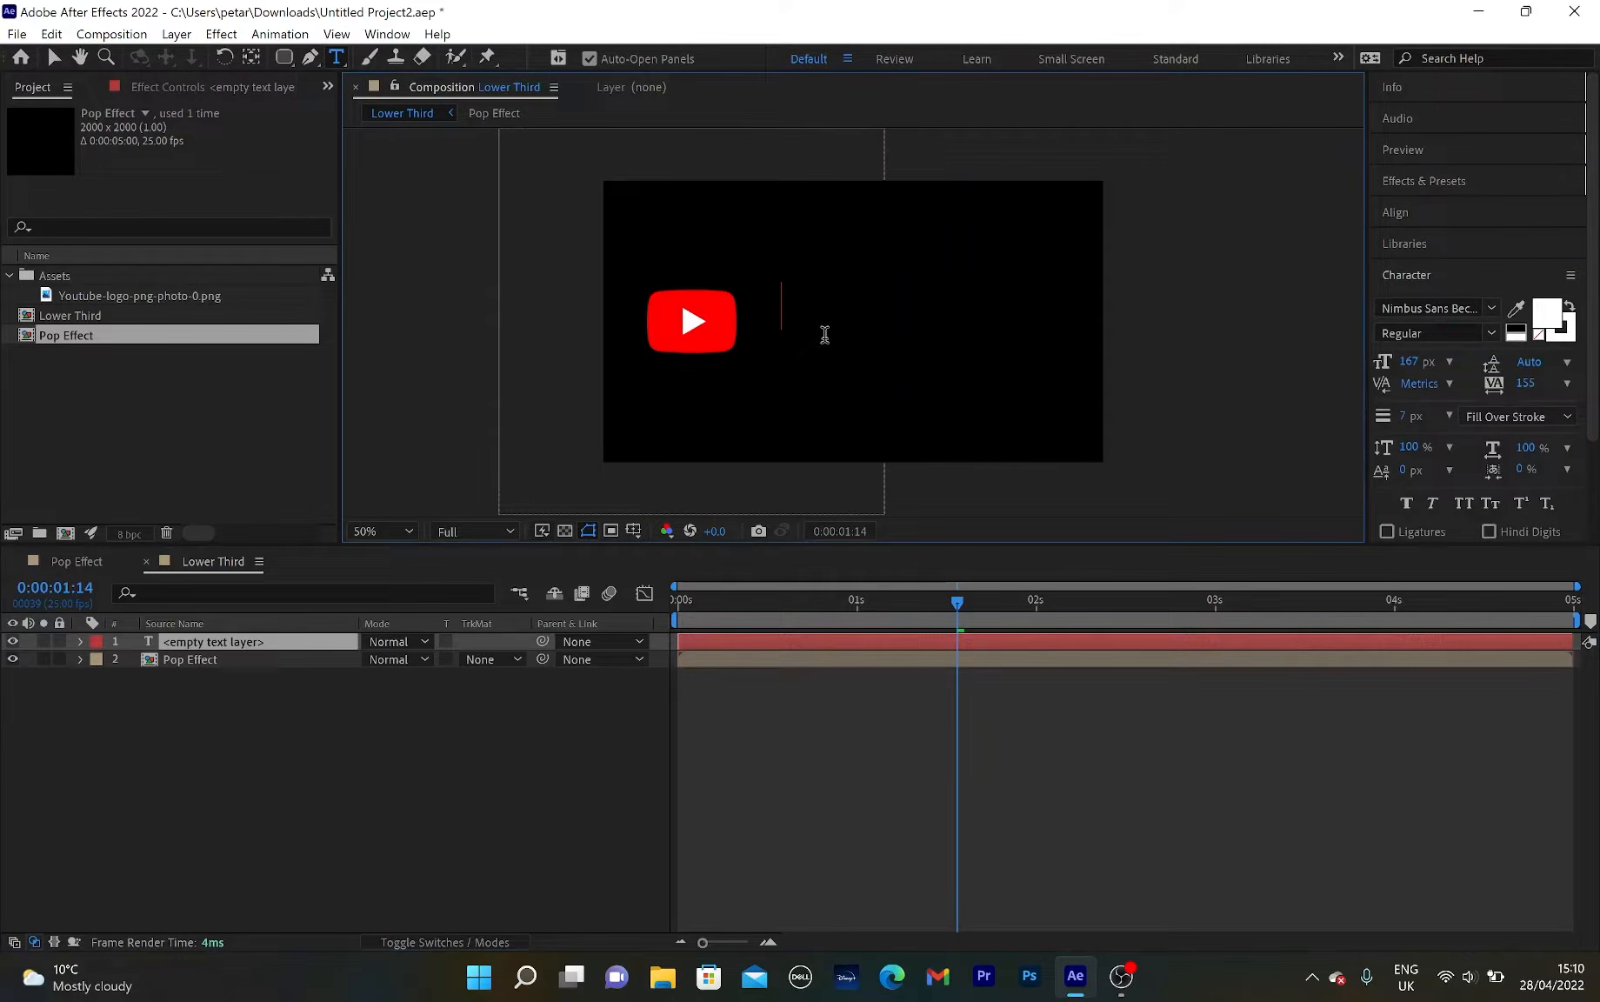
{"action": "type", "text": "y"}
{"action": "key", "text": "BackSpace"}
{"action": "type", "text": "You"}
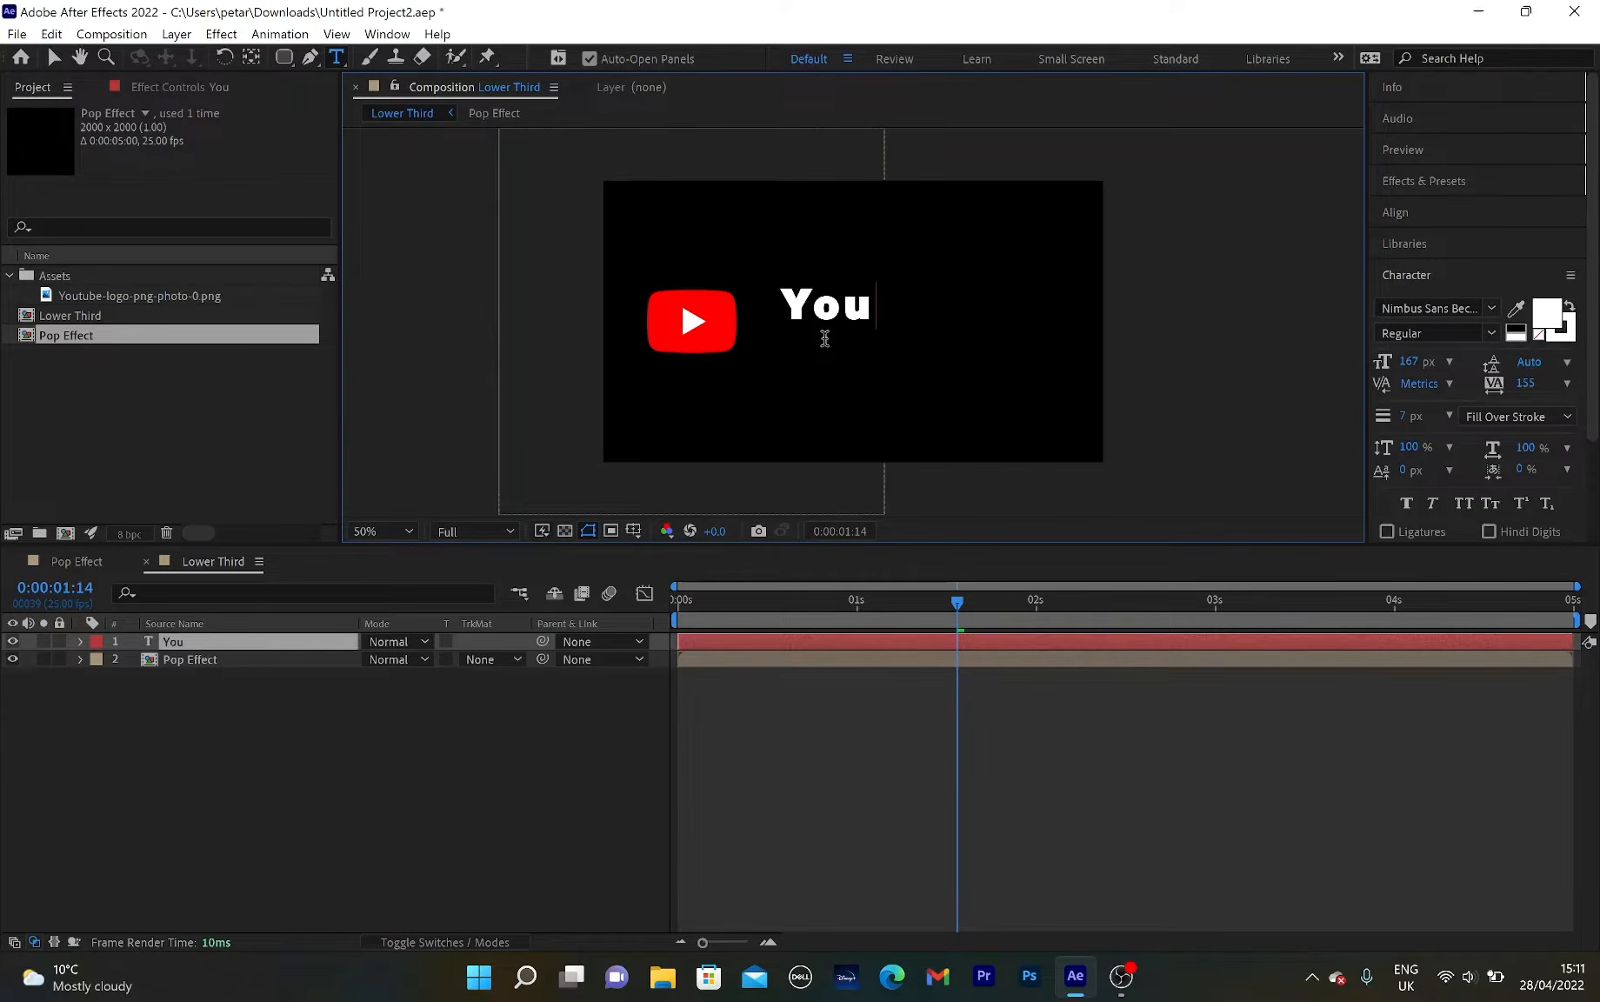
{"action": "type", "text": "Tube"}
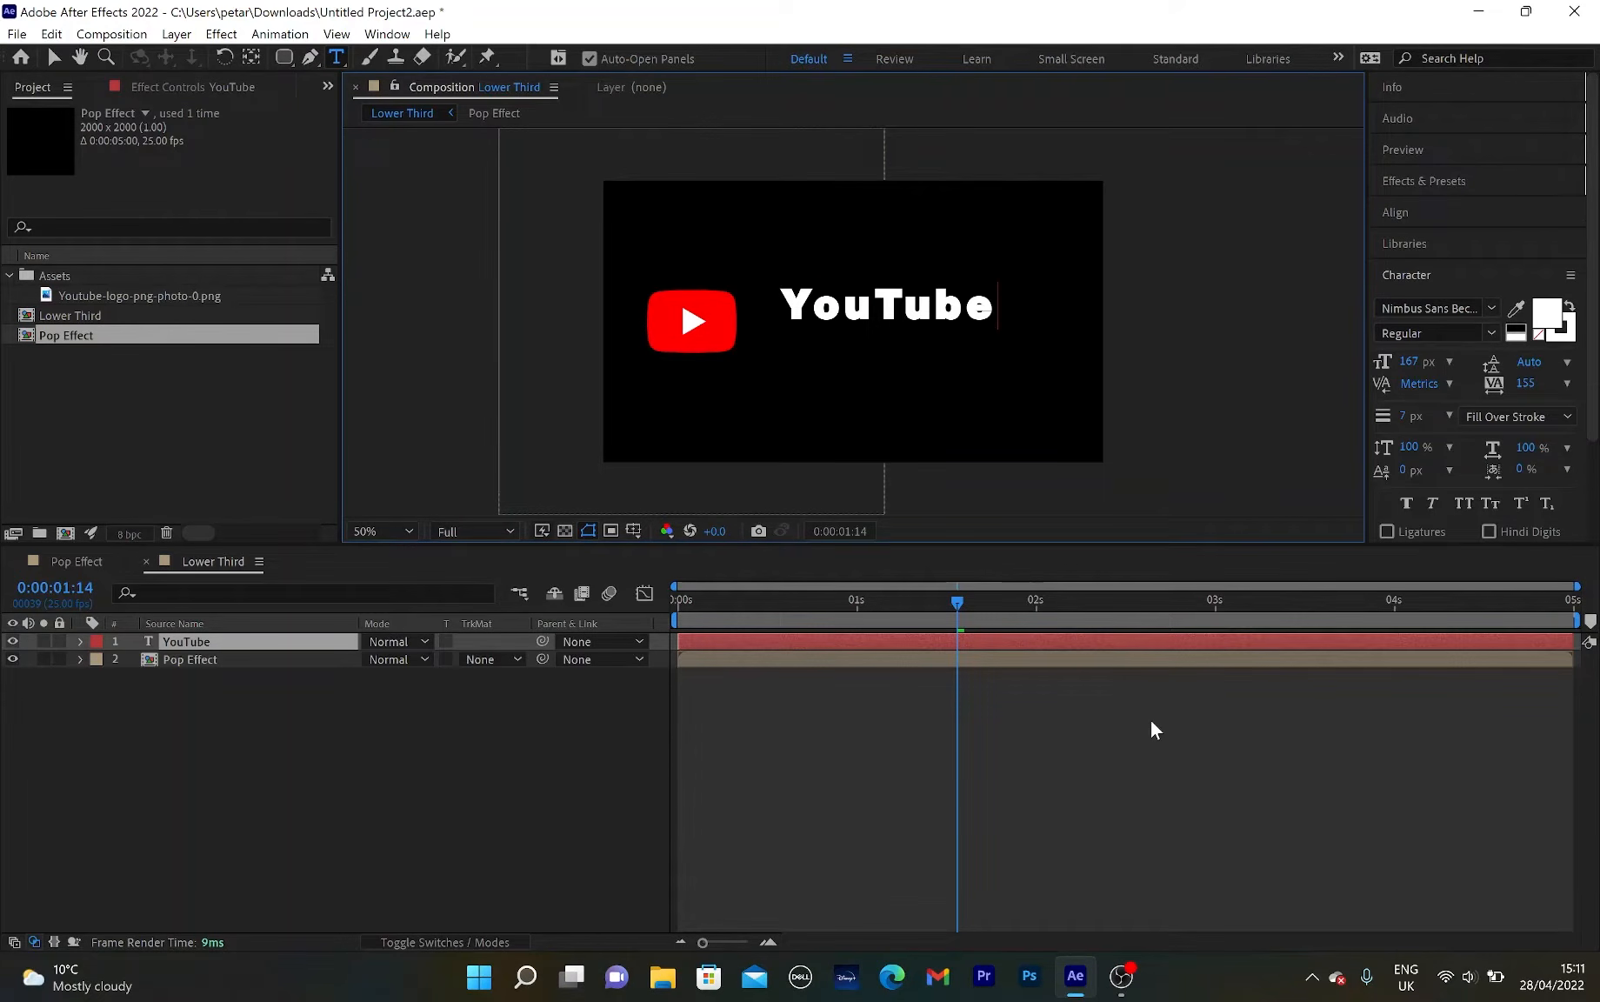
{"action": "left_click", "coordinate": [1154, 728]}
Move the YouTube text close beside the logo and level with it, at about 570, 600.
{"action": "key", "text": "v"}
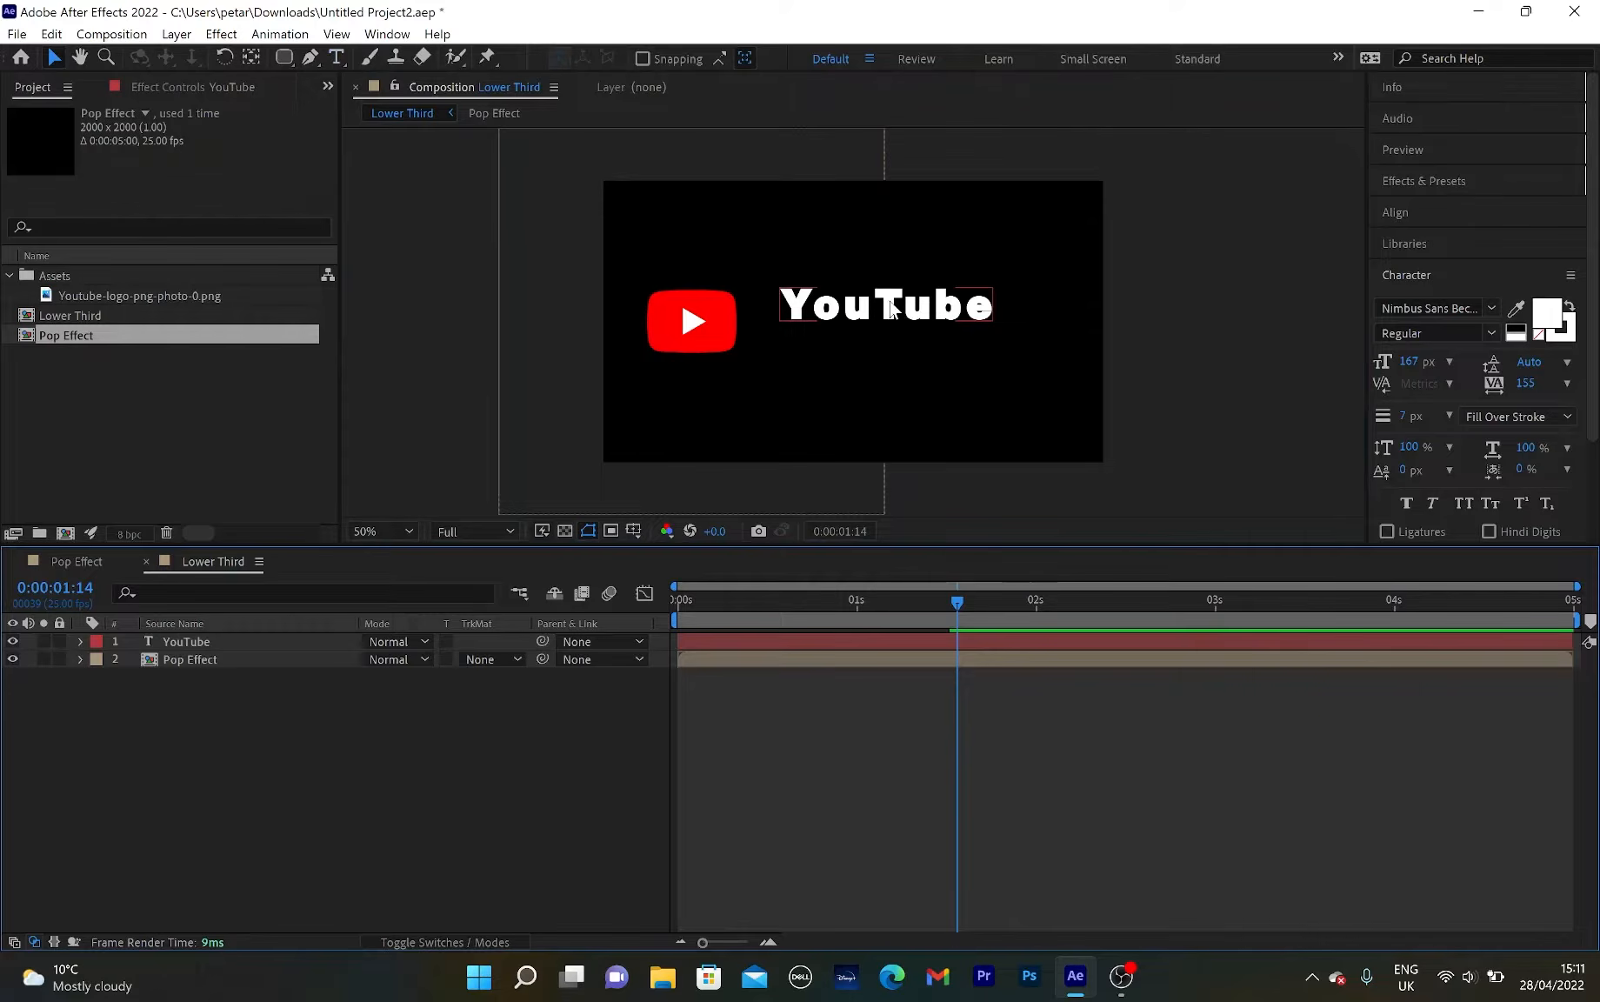
{"action": "left_click_drag", "start_coordinate": [889, 303], "coordinate": [864, 325]}
{"action": "left_click", "coordinate": [1226, 299]}
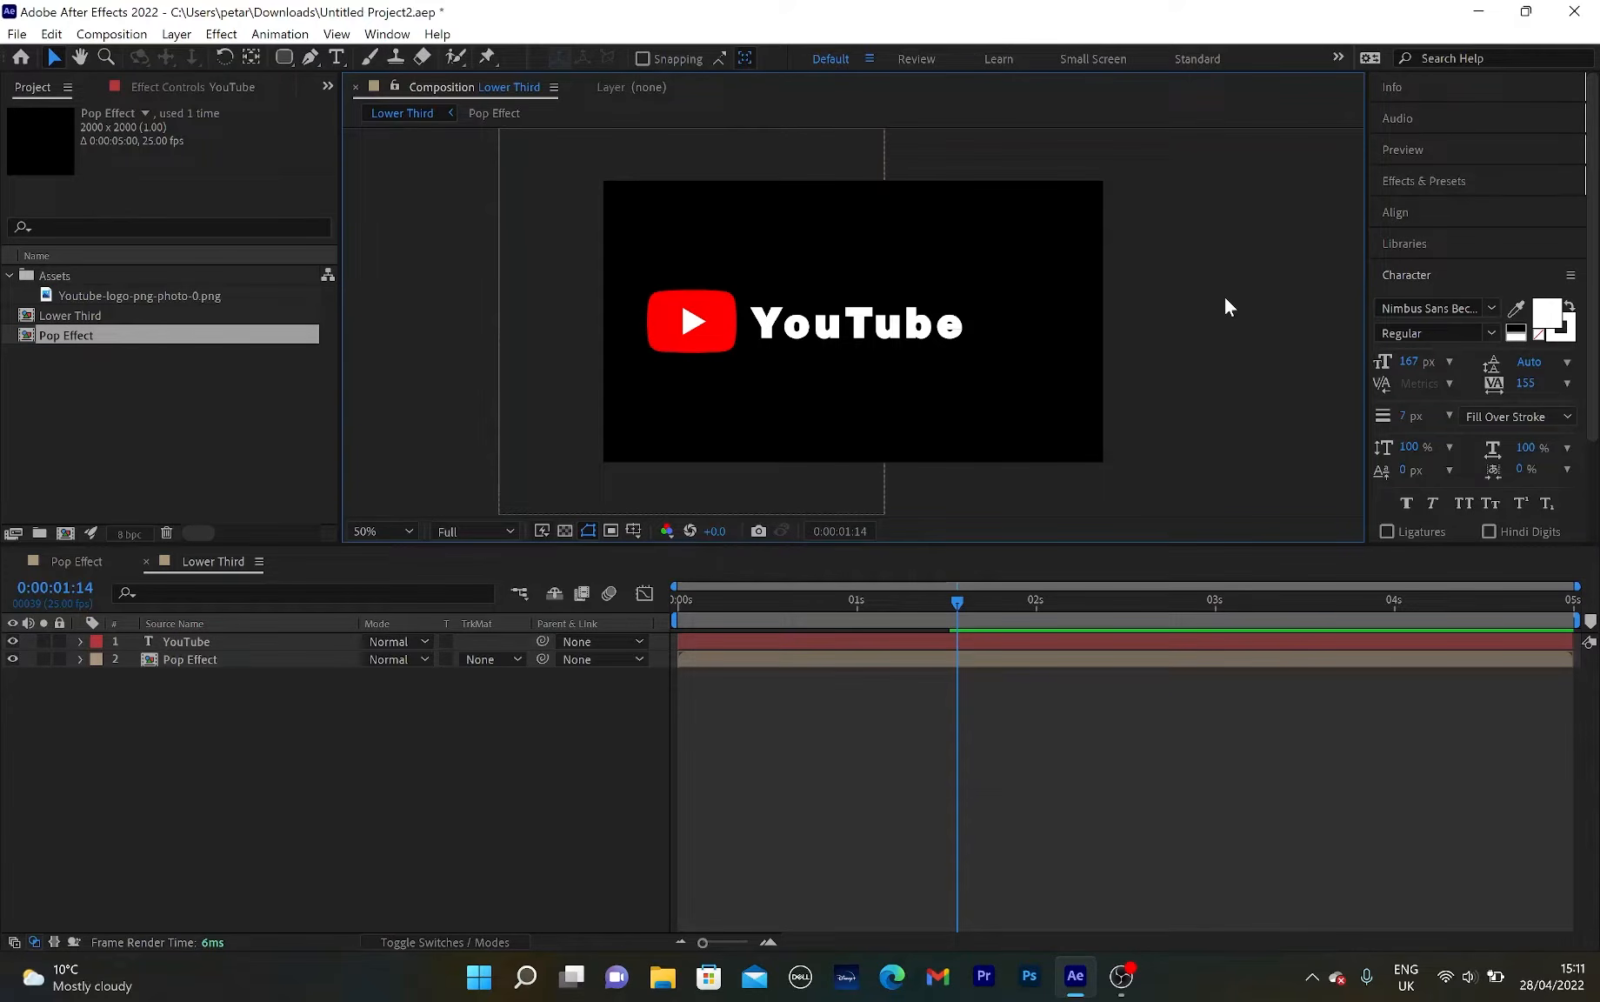
Reveal the Position property of the YouTube text layer.
{"action": "left_click", "coordinate": [184, 641]}
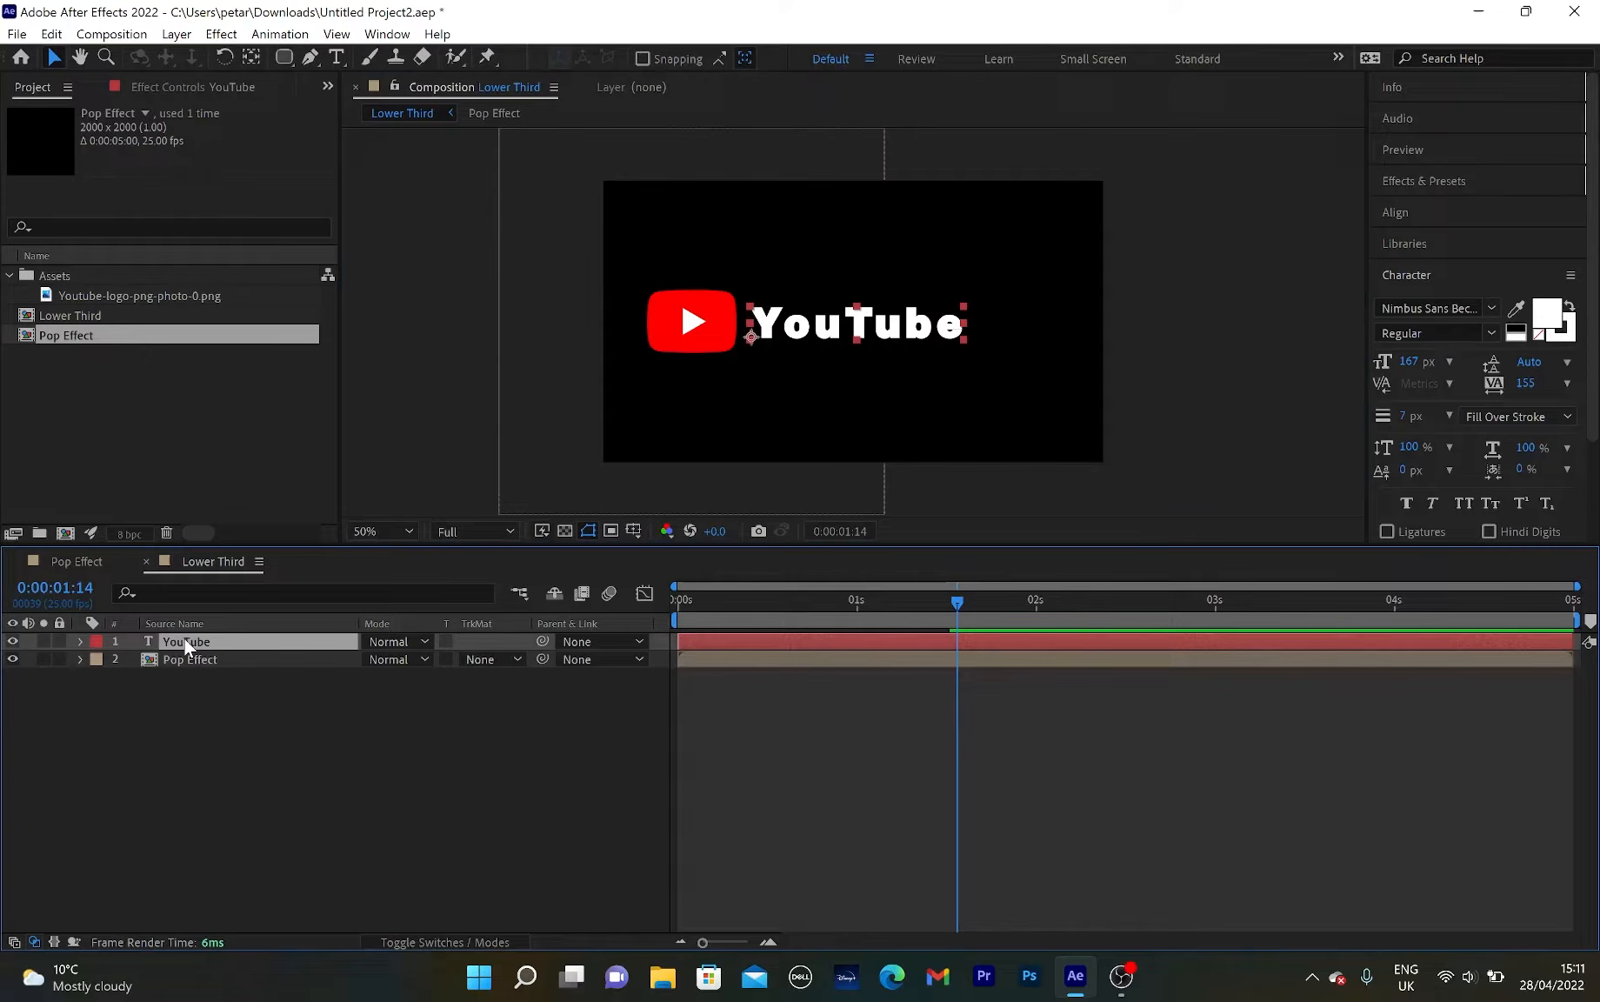
{"action": "key", "text": "p"}
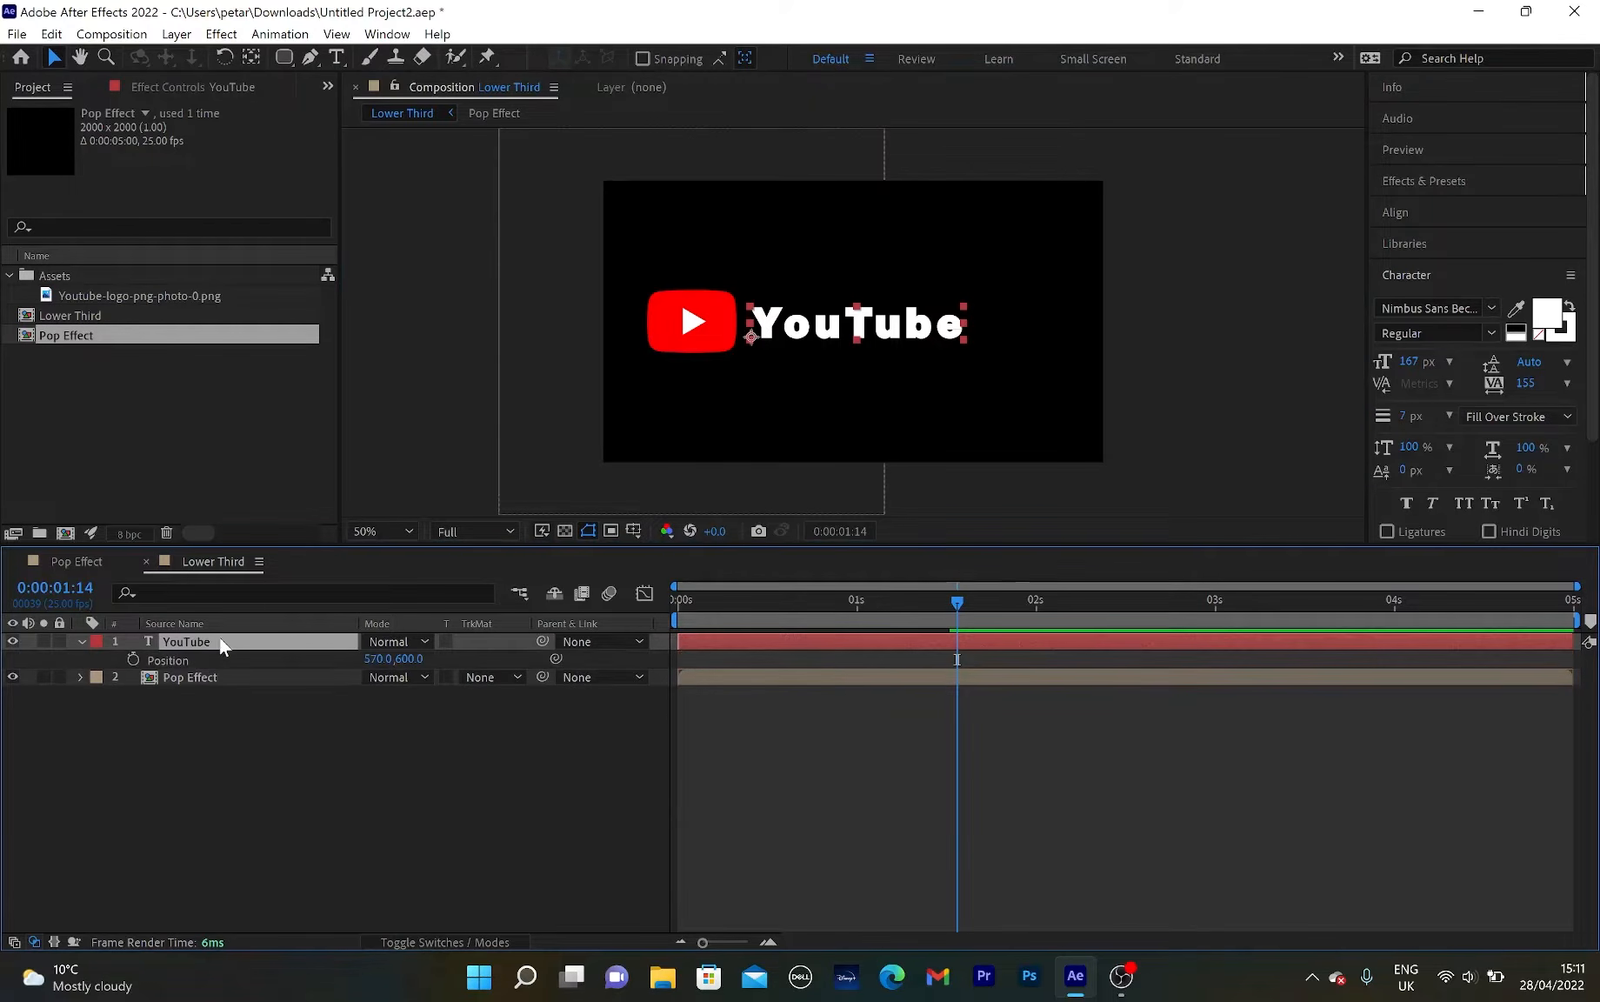